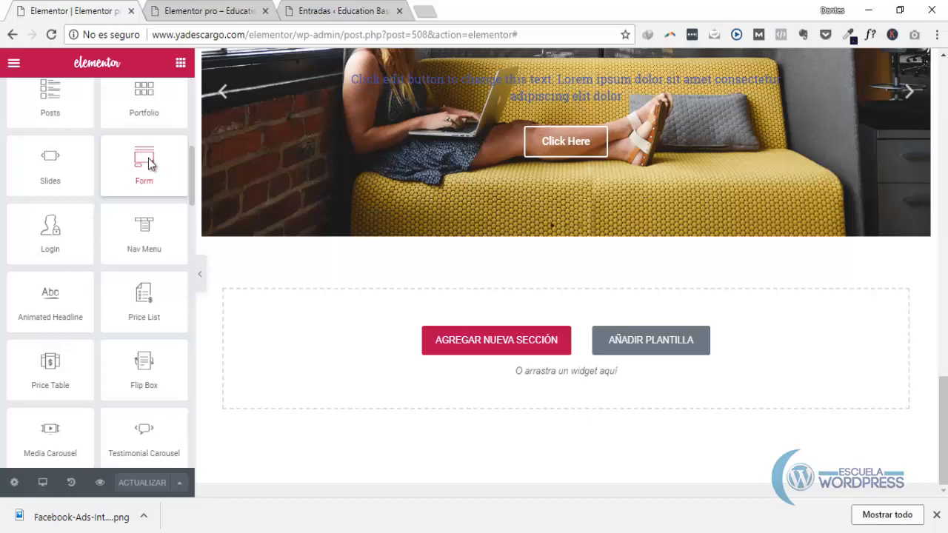
Step: Add a Form widget in the empty section below the slider and name the form "form 01"
drag(148, 161, 425, 312)
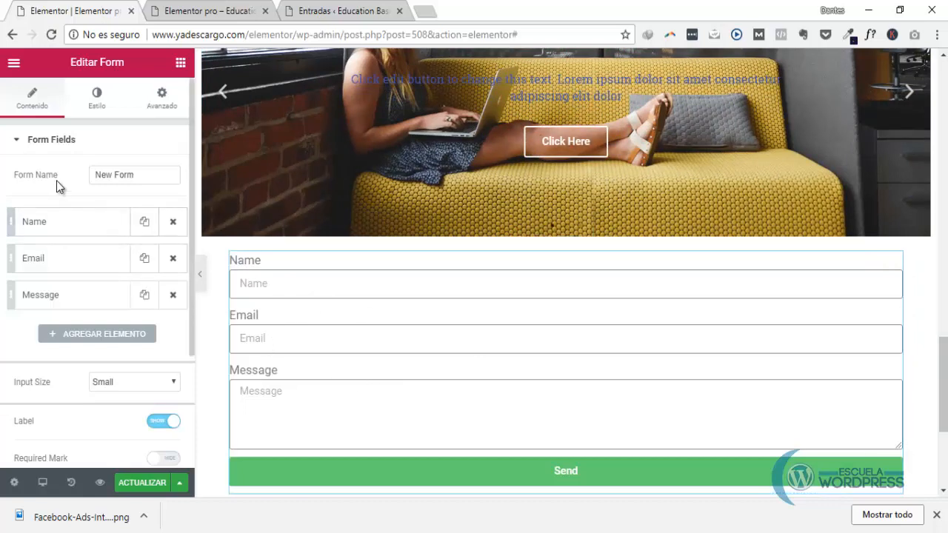
click(141, 174)
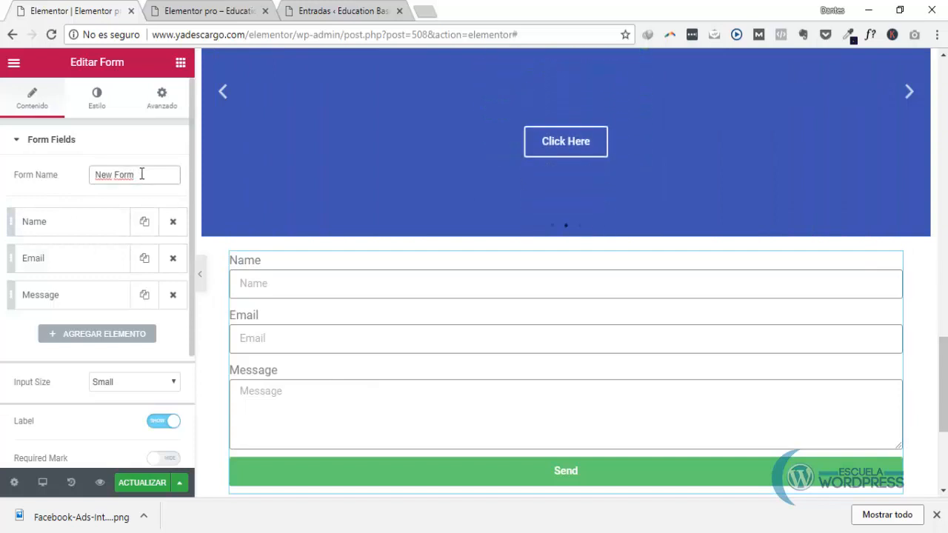
drag(134, 176, 86, 177)
text(form 01)
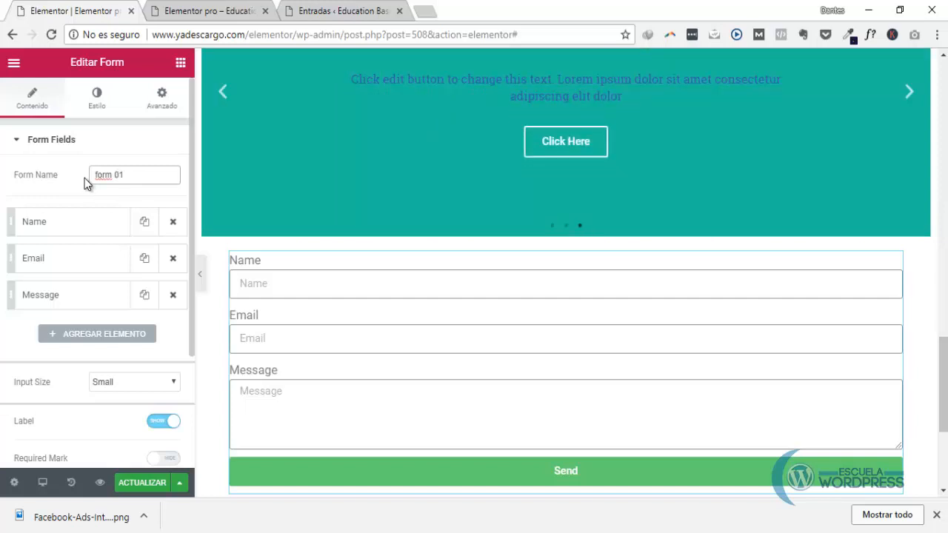
Step: Open the form's Name field, review its available field types, and remove its label
click(39, 220)
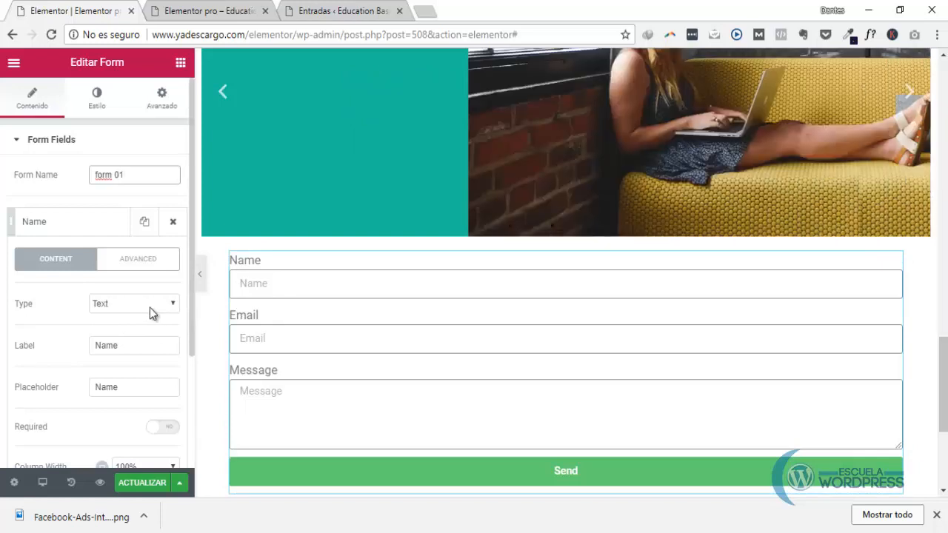
click(150, 306)
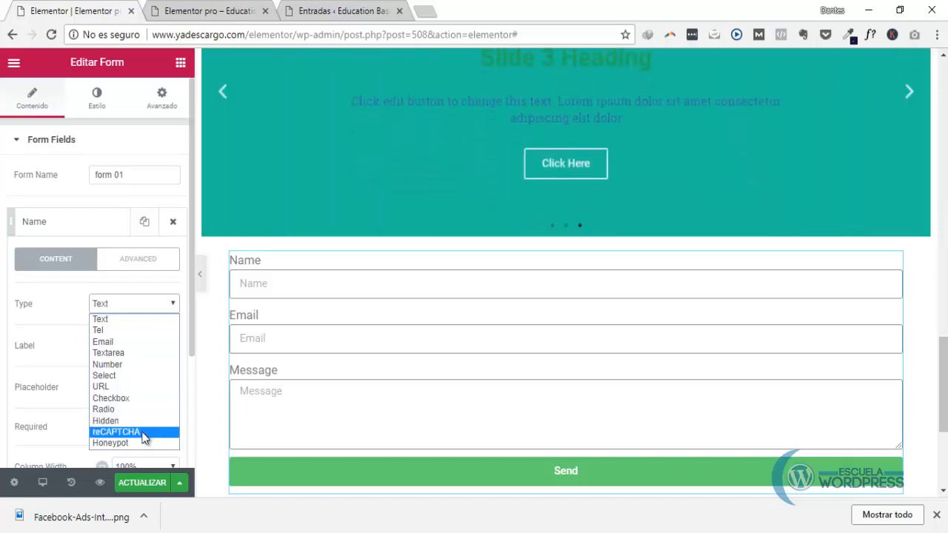
click(74, 290)
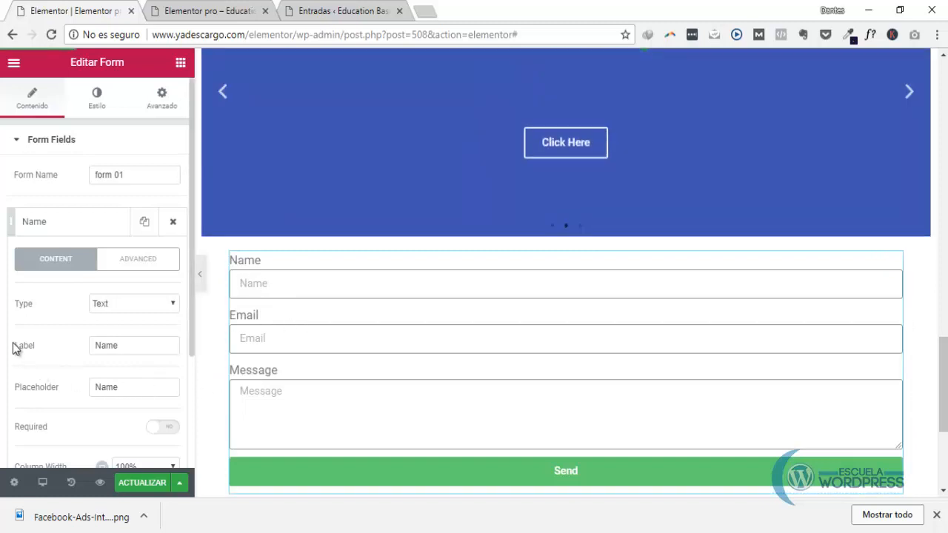
drag(126, 350, 88, 354)
key(BackSpace)
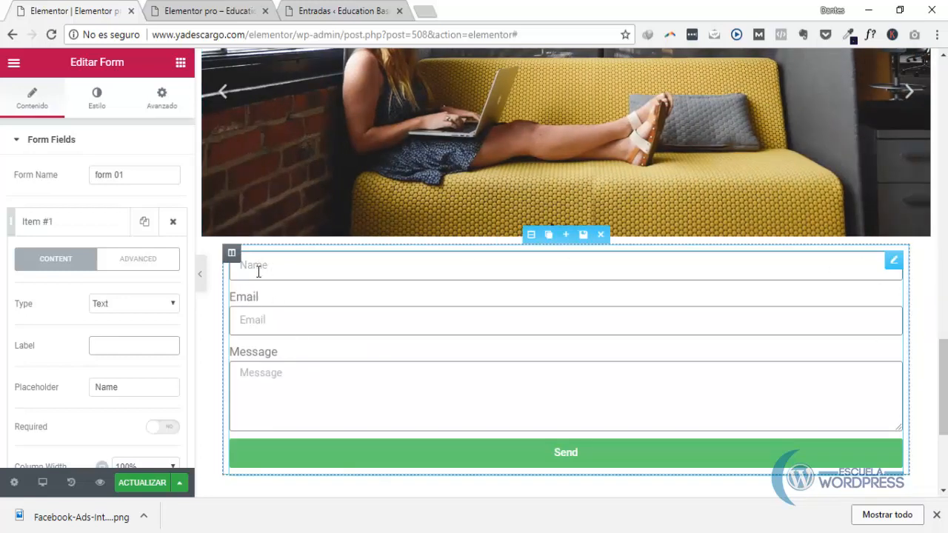
Step: Set the name field's placeholder to "Nombre" and make the field required
click(133, 391)
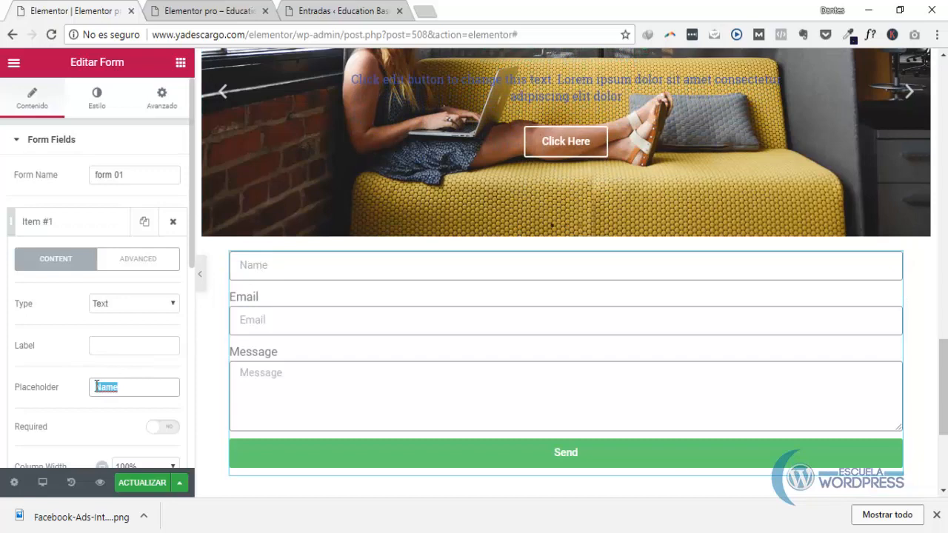
text(ombre)
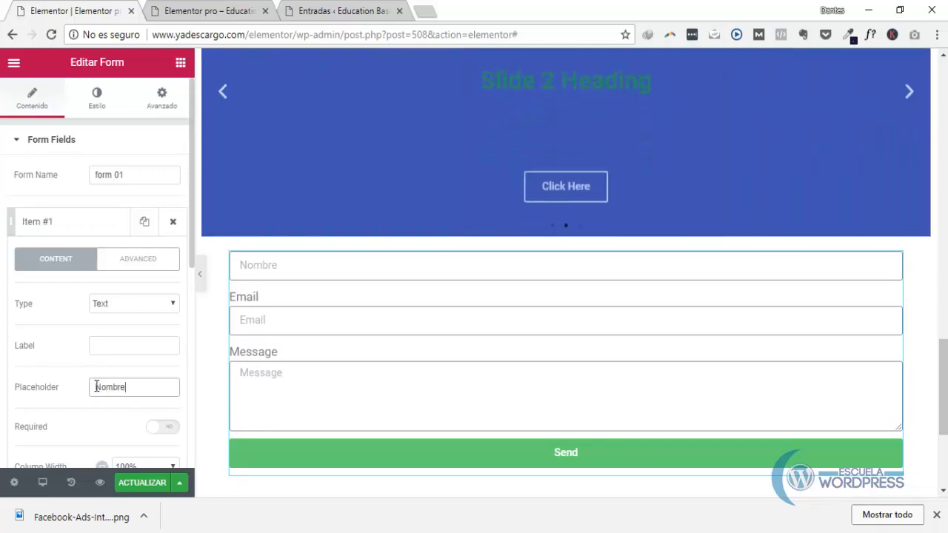
scroll(108, 426, down, 1)
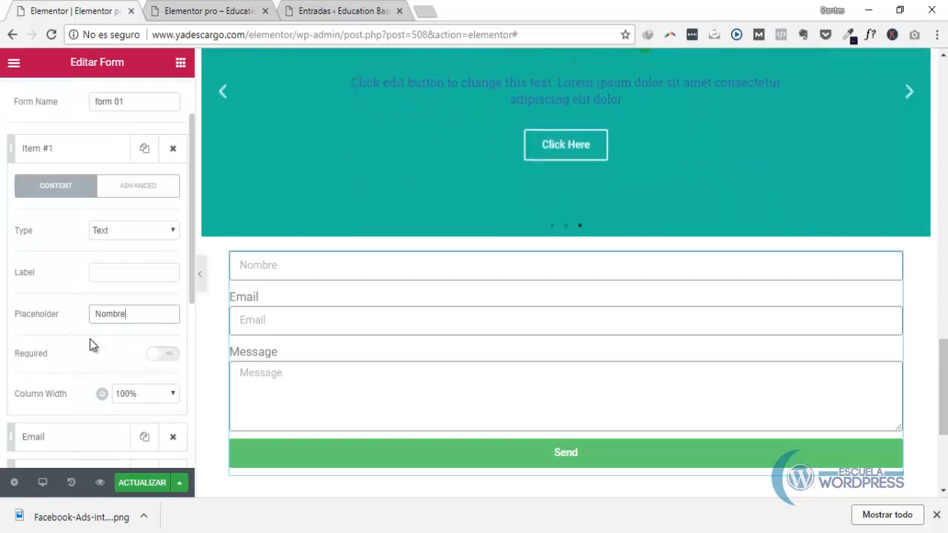
click(158, 355)
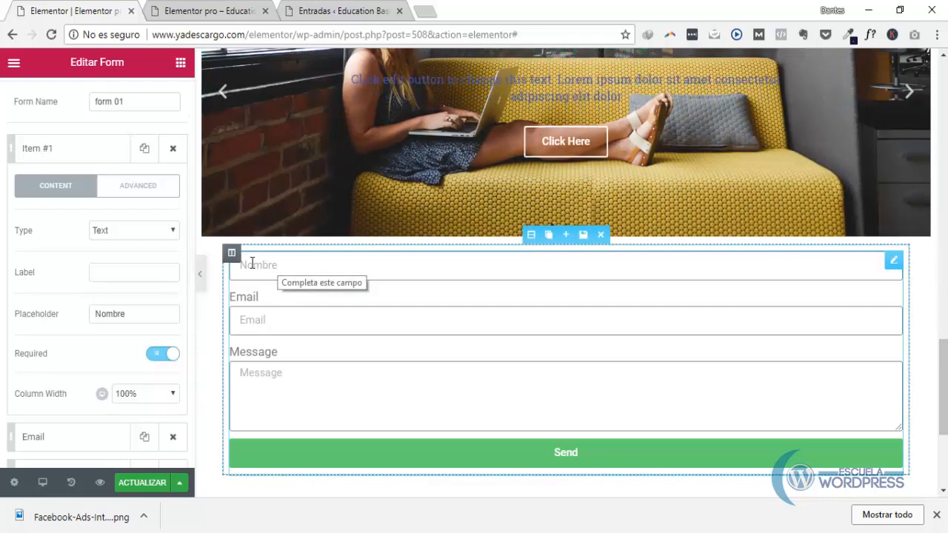
Step: Try a 50% column width on the Nombre field and restore it to 100%
scroll(66, 416, down, 1)
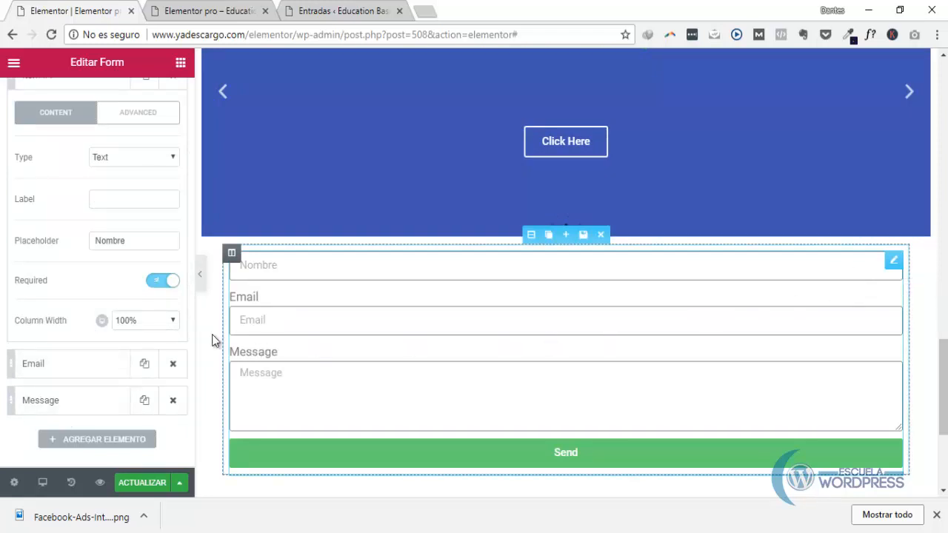
click(173, 320)
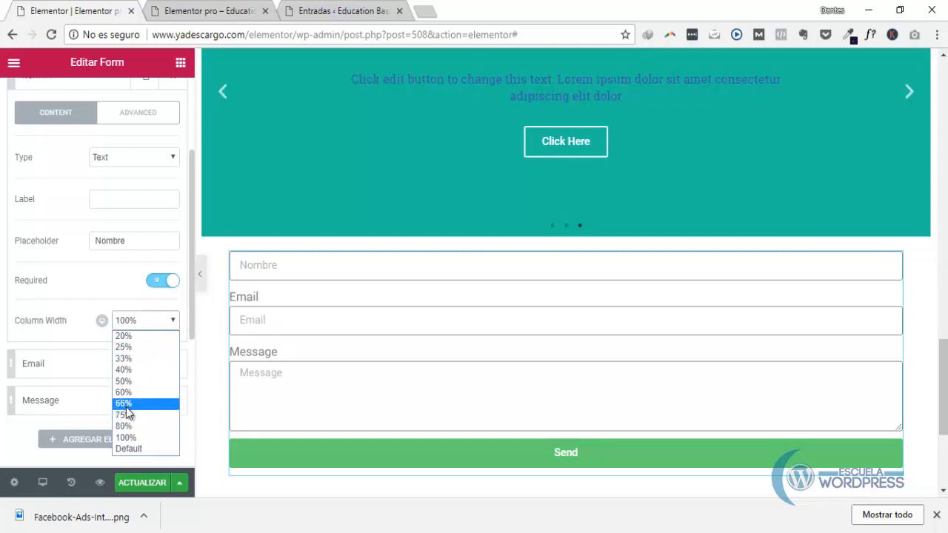
click(126, 382)
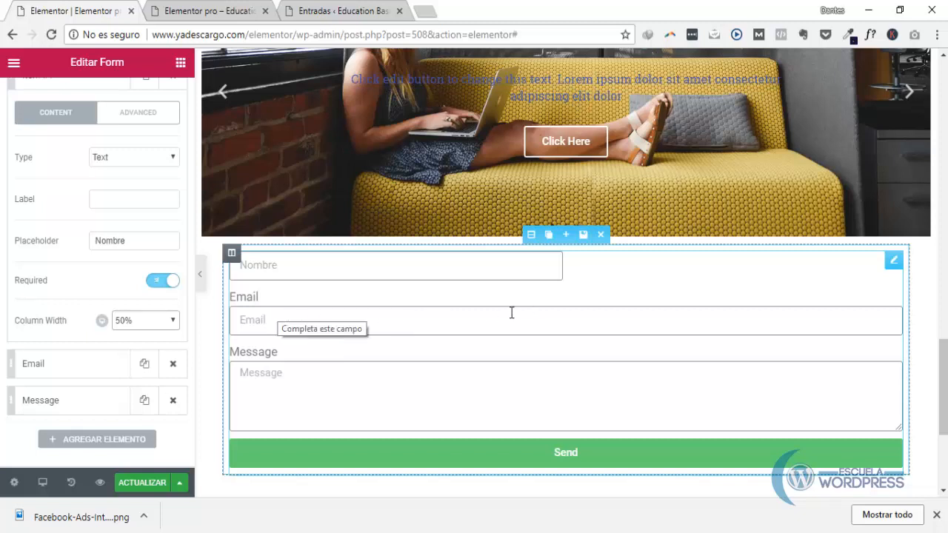
click(178, 323)
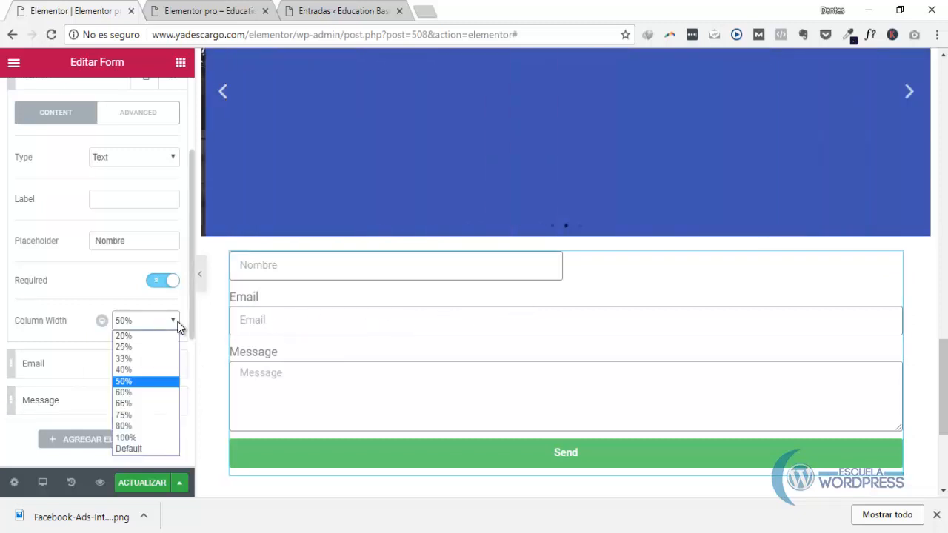
click(127, 438)
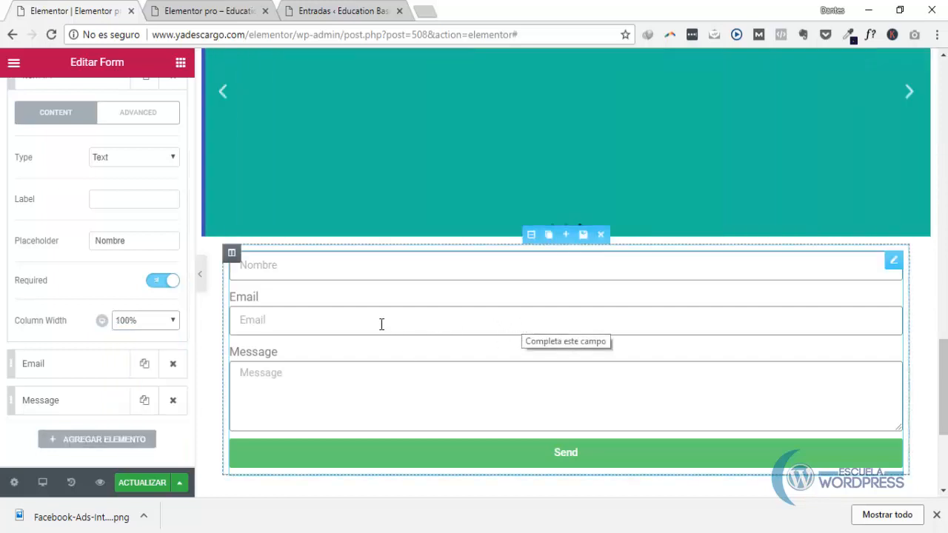
Step: Duplicate the column containing the form and delete the form from the left column
mouse_move(232, 254)
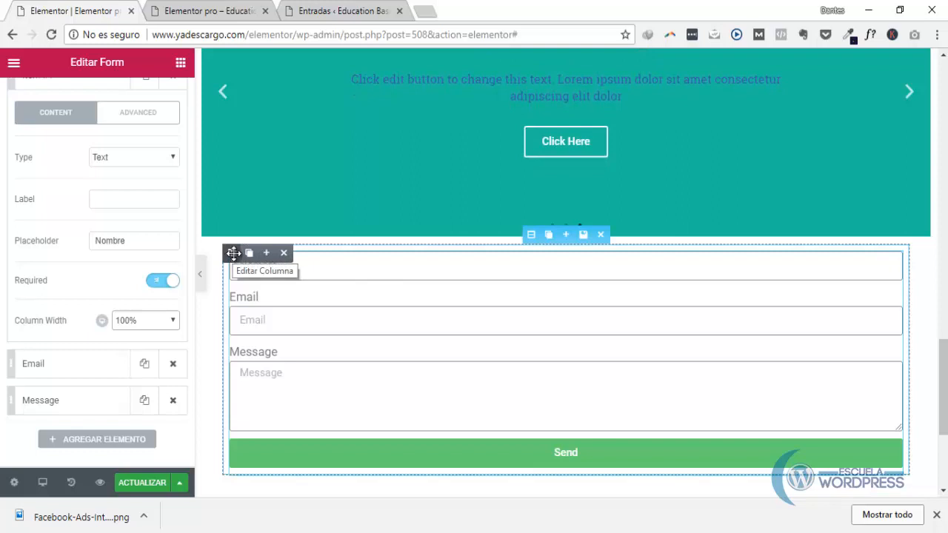
click(250, 254)
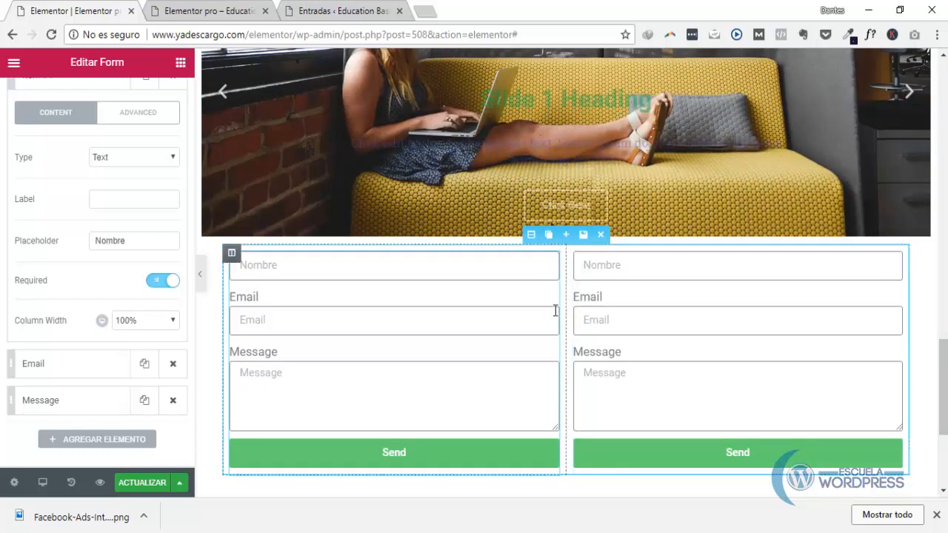
mouse_move(550, 261)
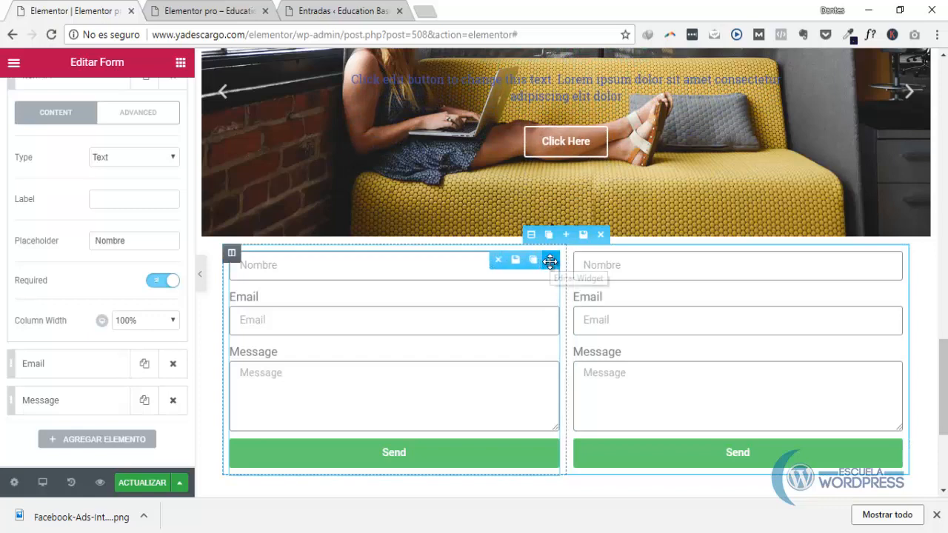
click(497, 264)
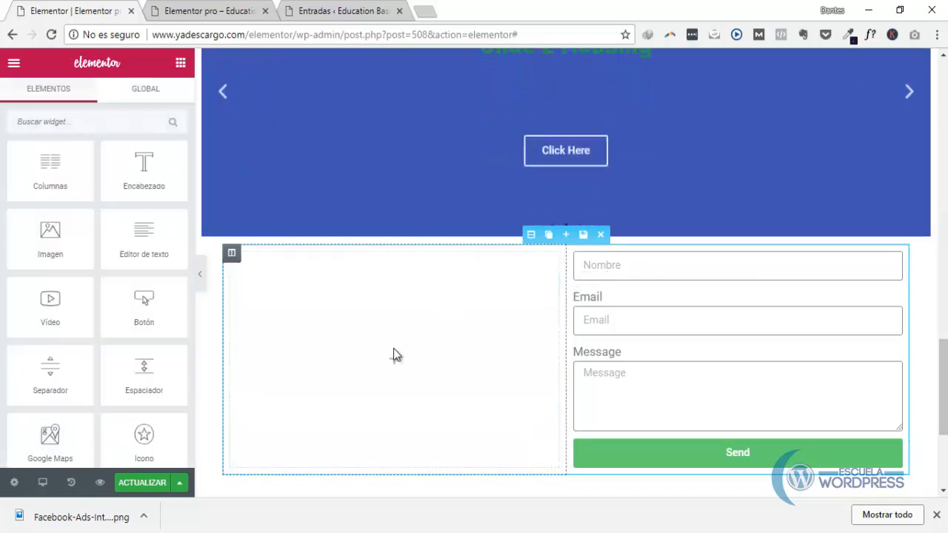
Step: Add an Image widget to the empty left column and insert teacher3.jpg from the media library
drag(64, 250, 399, 346)
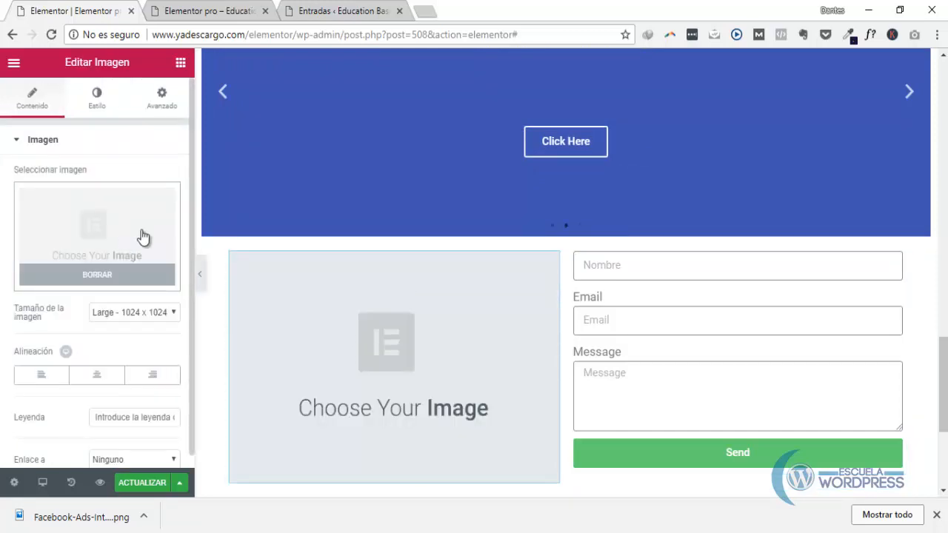
click(144, 237)
click(273, 236)
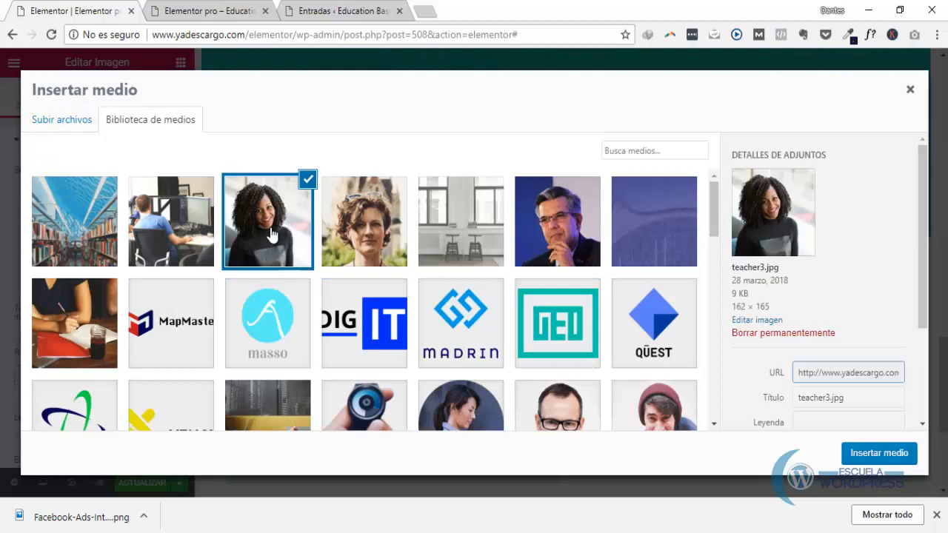
click(878, 458)
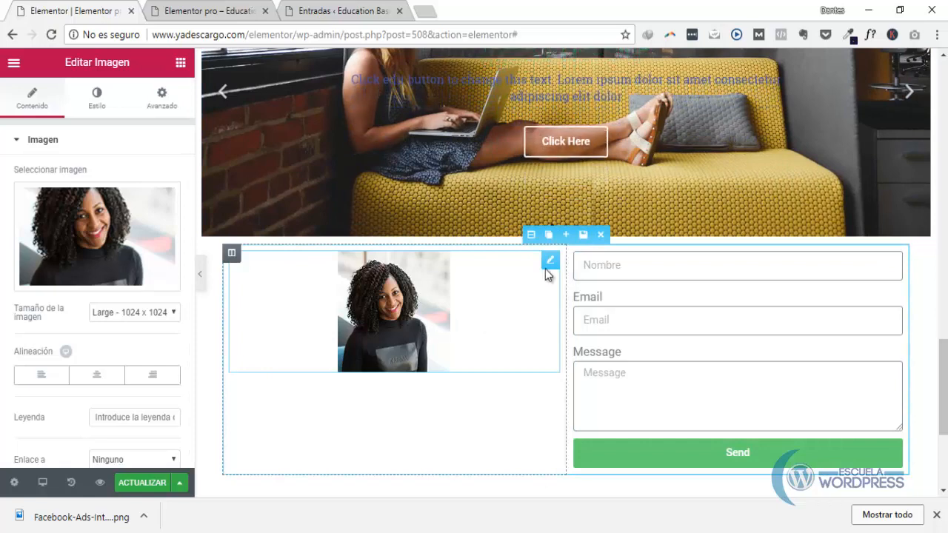
Step: Unlink the image's margin values and set its top margin to 40 px
mouse_move(556, 263)
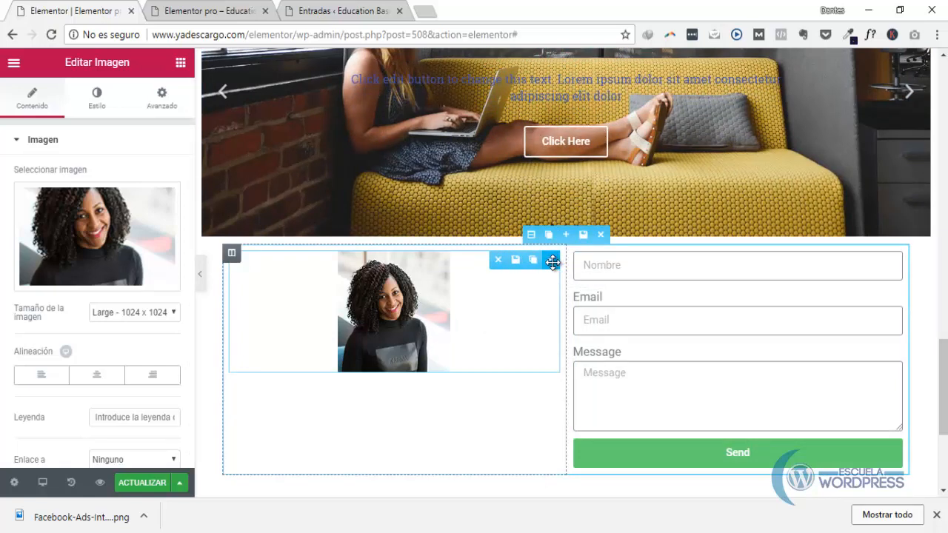
click(164, 106)
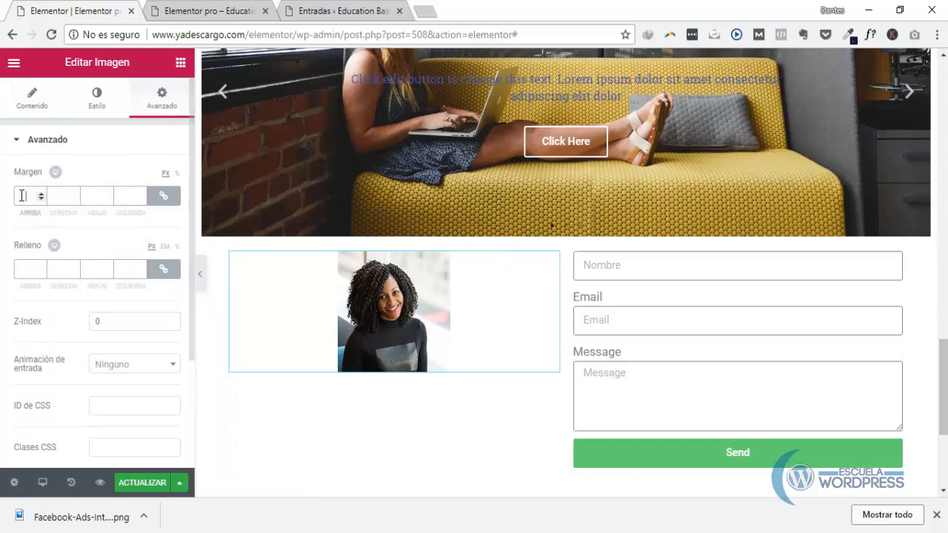
click(163, 196)
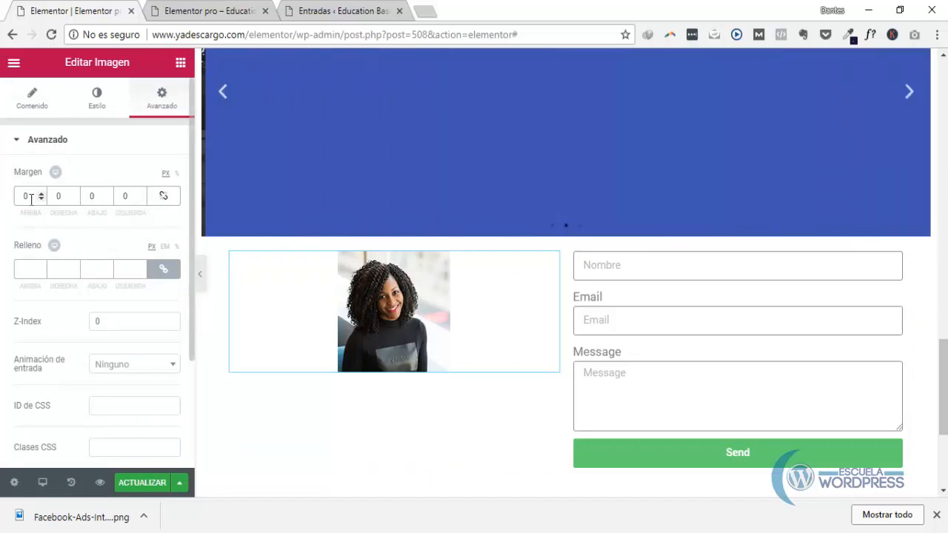
drag(31, 197, 11, 210)
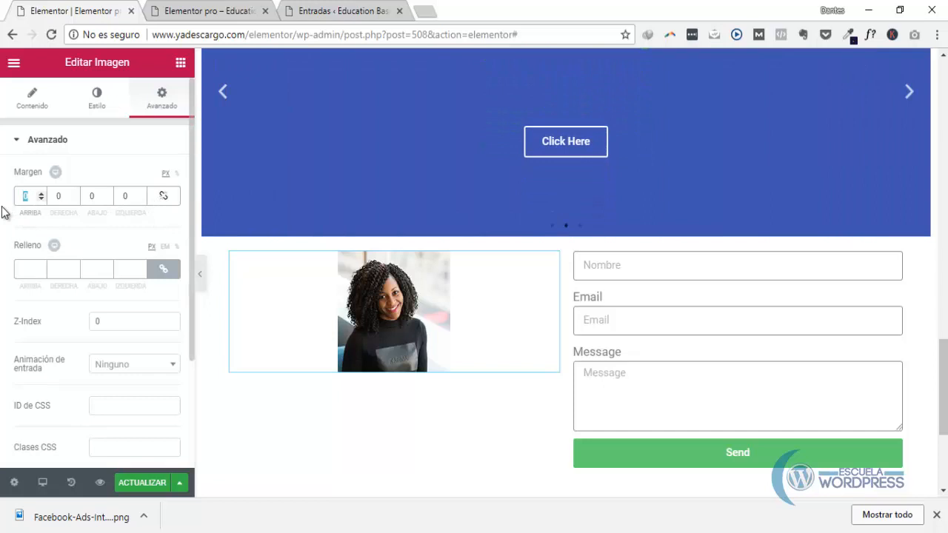
text(40)
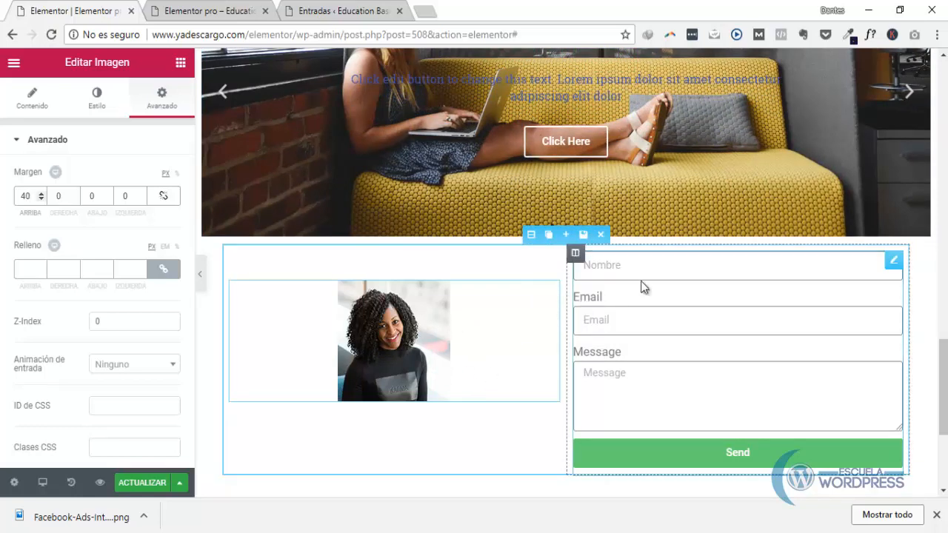
Step: Edit the form in the right column and remove the Email field's label
click(894, 261)
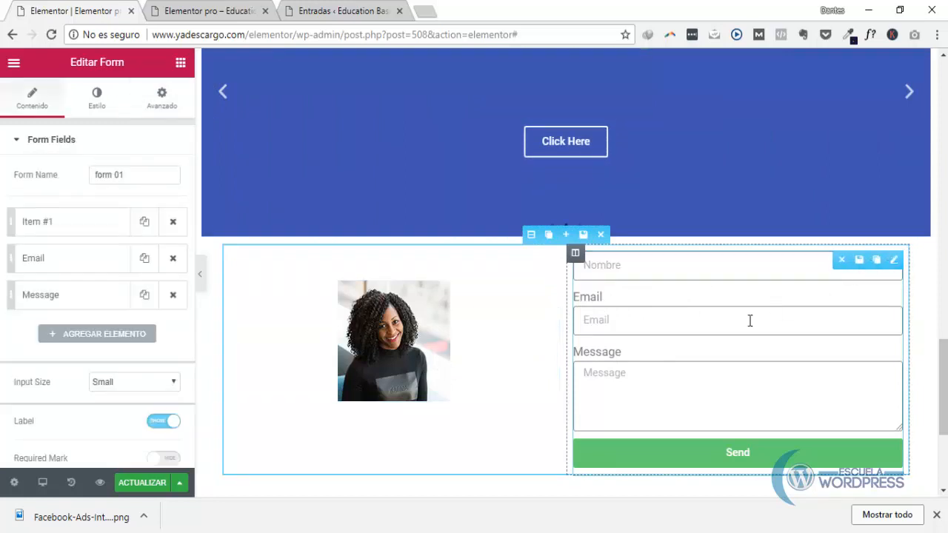
click(41, 259)
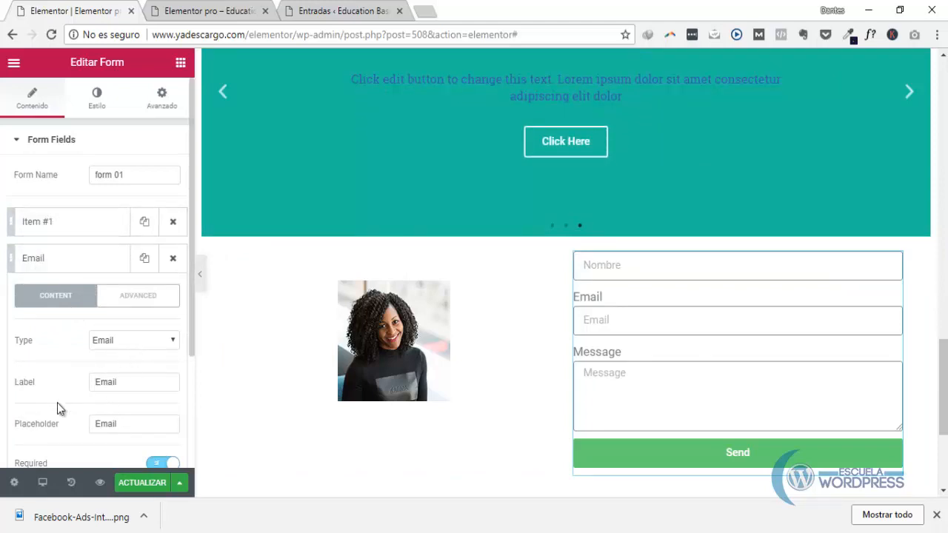
drag(125, 380, 91, 384)
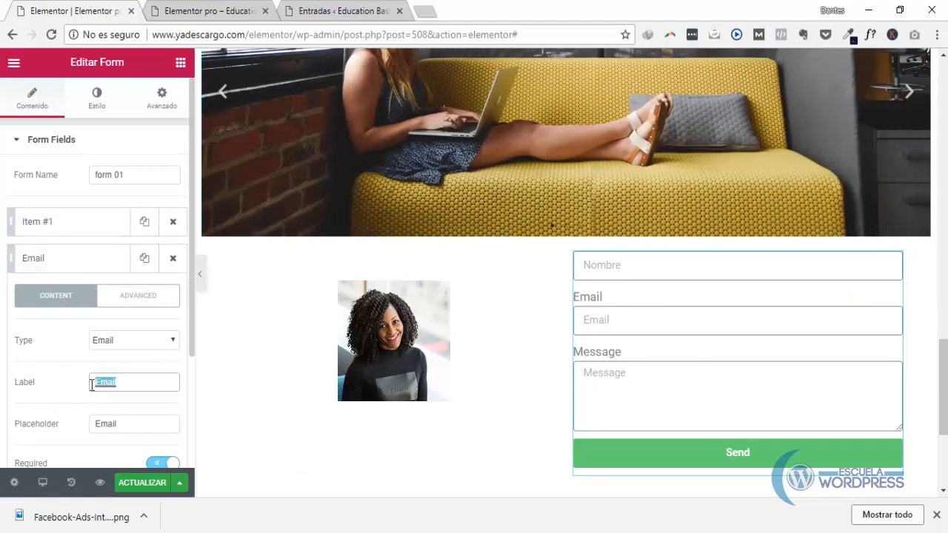
key(BackSpace)
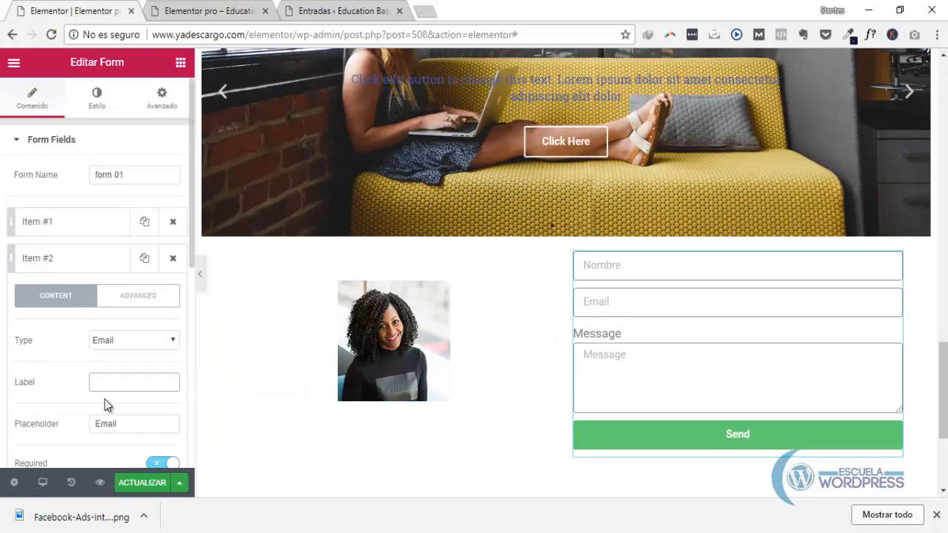
Step: Open the form's Message field and remove its label
scroll(46, 415, down, 2)
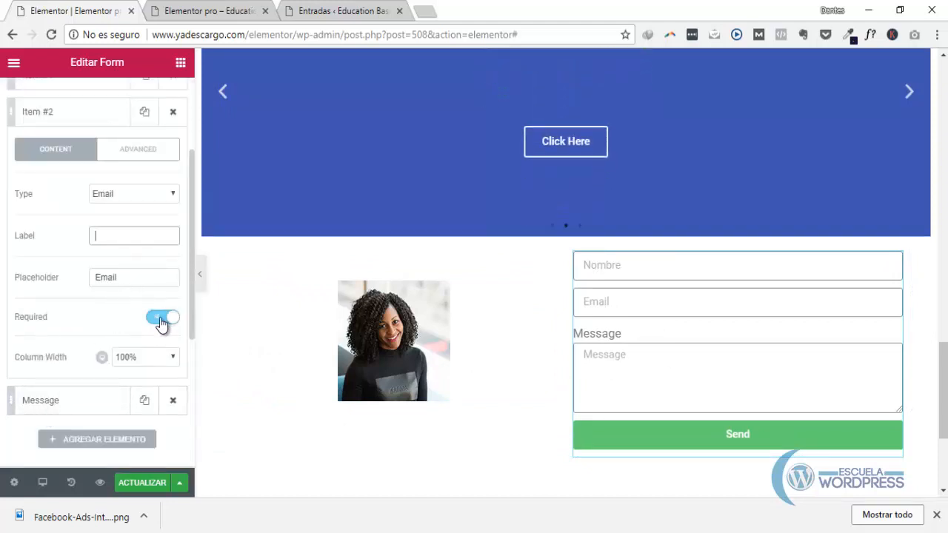
scroll(31, 396, down, 1)
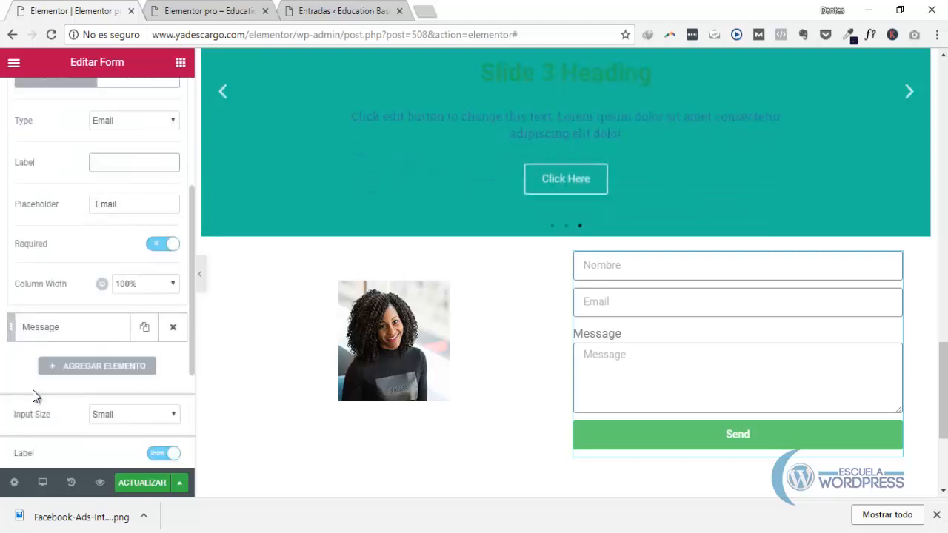
click(48, 332)
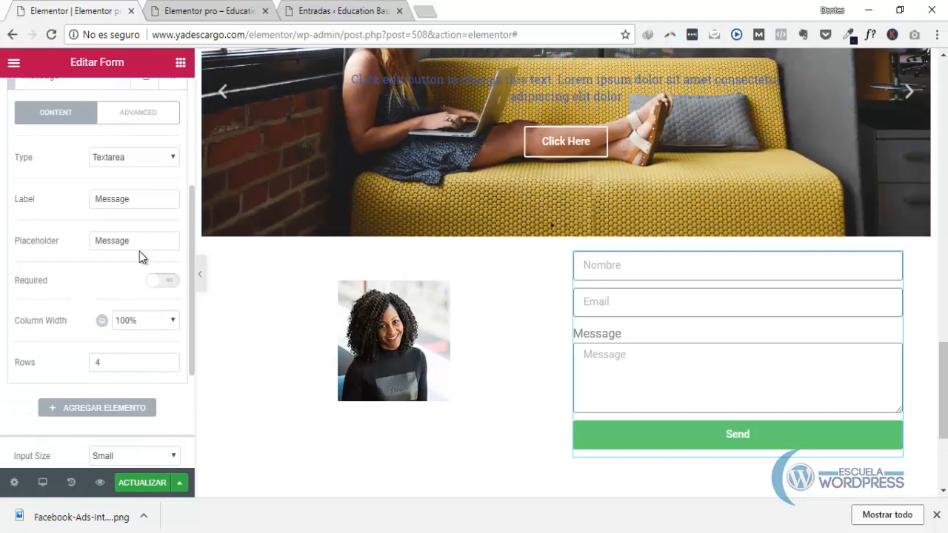
click(144, 202)
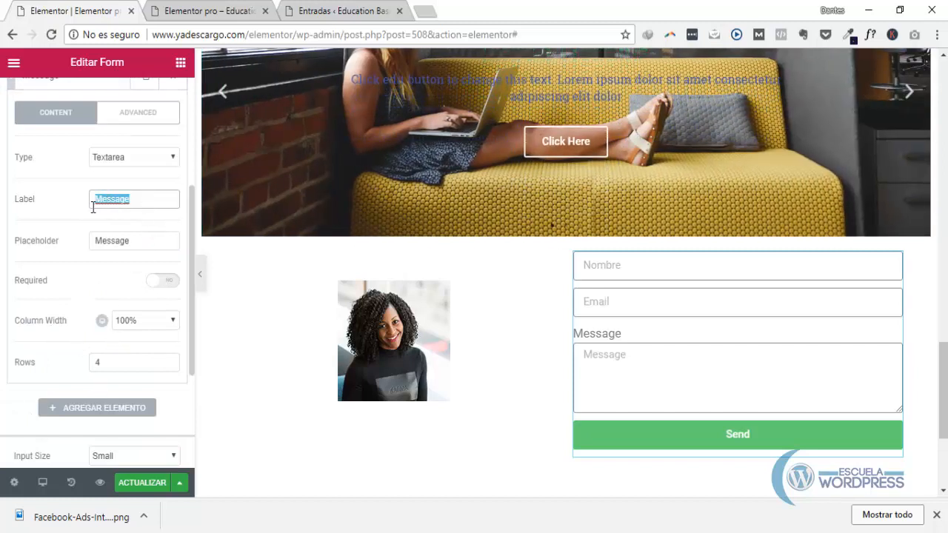
key(BackSpace)
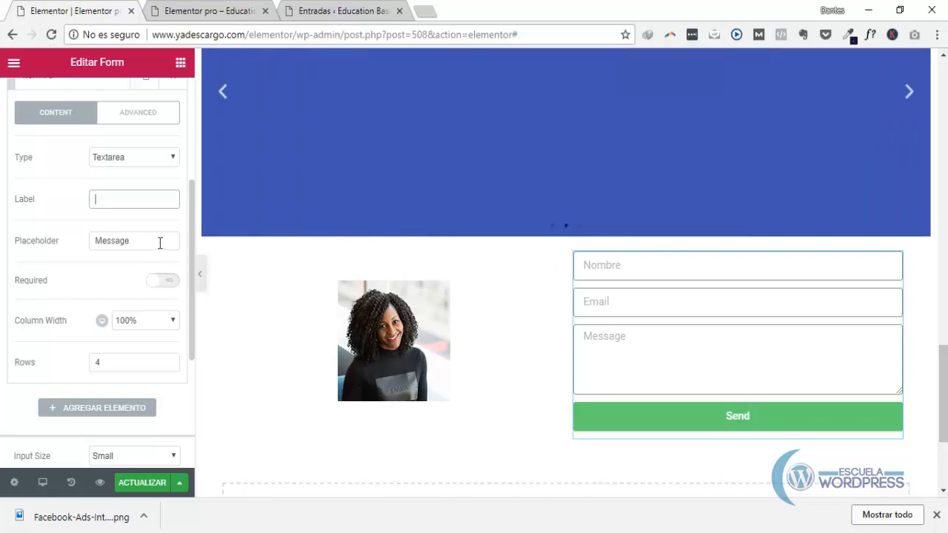
Step: Replace the message field's placeholder with "Mensaje"
click(154, 248)
key(BackSpace)
key(BackSpace)
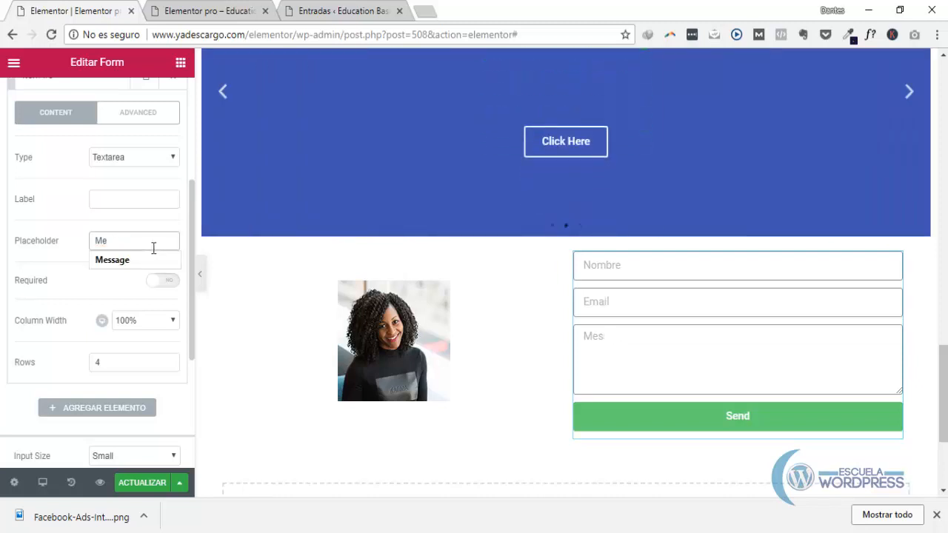
key(Escape)
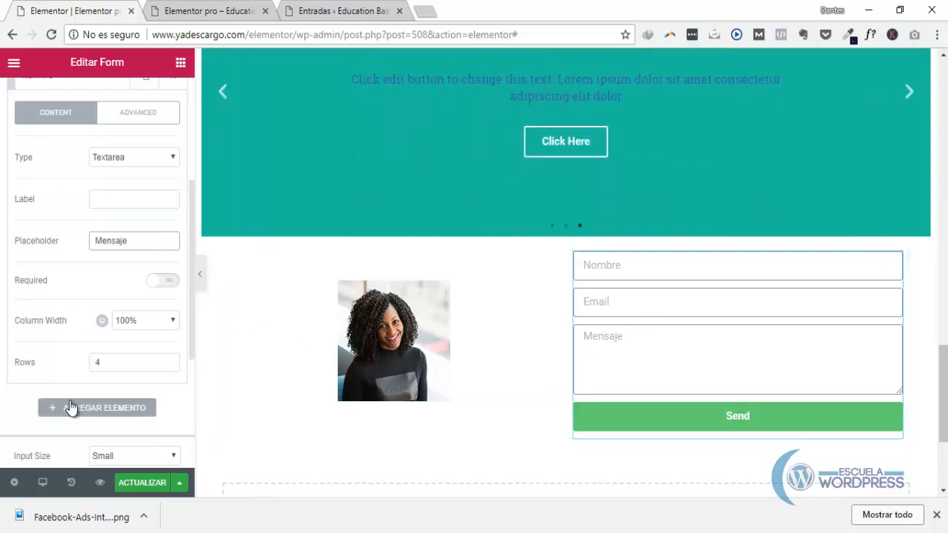
Step: Make the "Mensaje" field required
scroll(69, 368, down, 1)
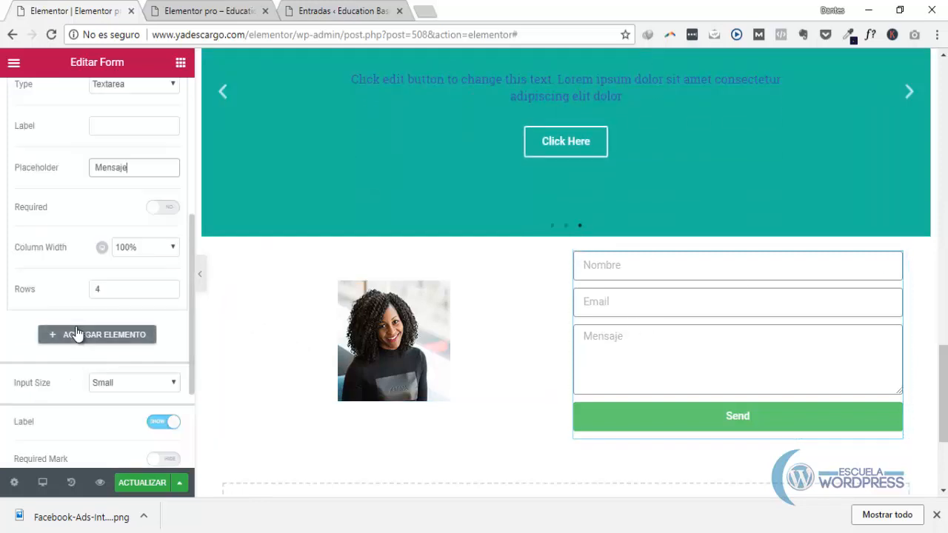
scroll(74, 319, down, 1)
scroll(66, 286, up, 2)
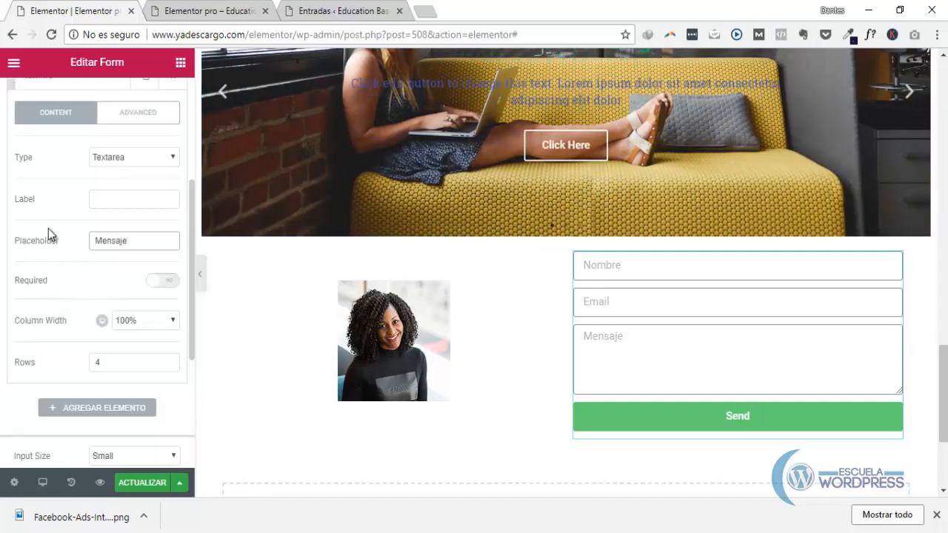
scroll(37, 237, up, 1)
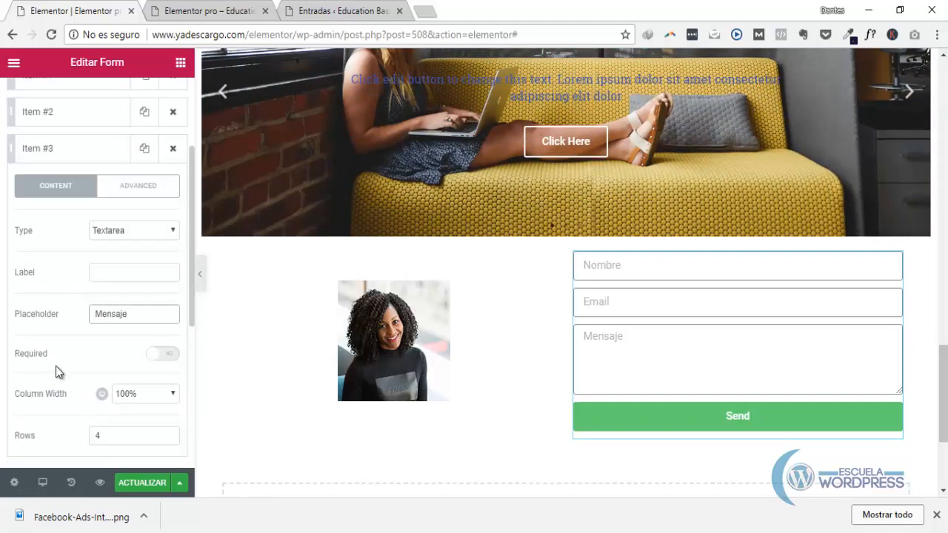
click(153, 357)
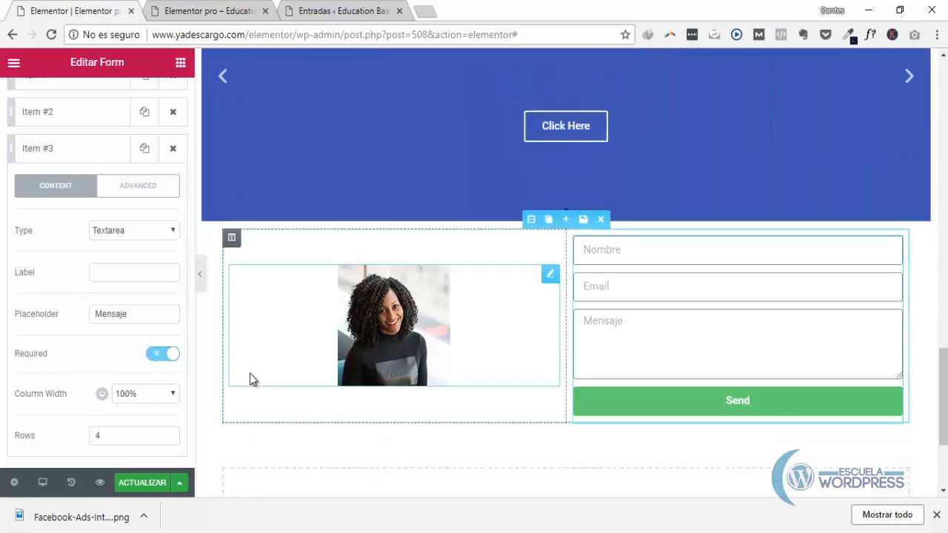
Step: Try 2 and 6 rows for the "Mensaje" text area, and set it back to 4 rows
scroll(250, 377, down, 1)
scroll(131, 387, down, 1)
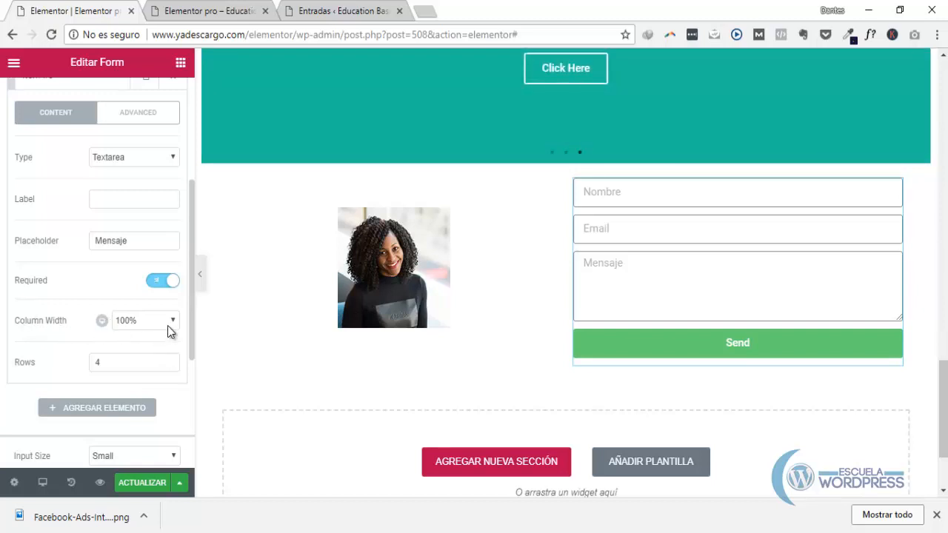
click(136, 362)
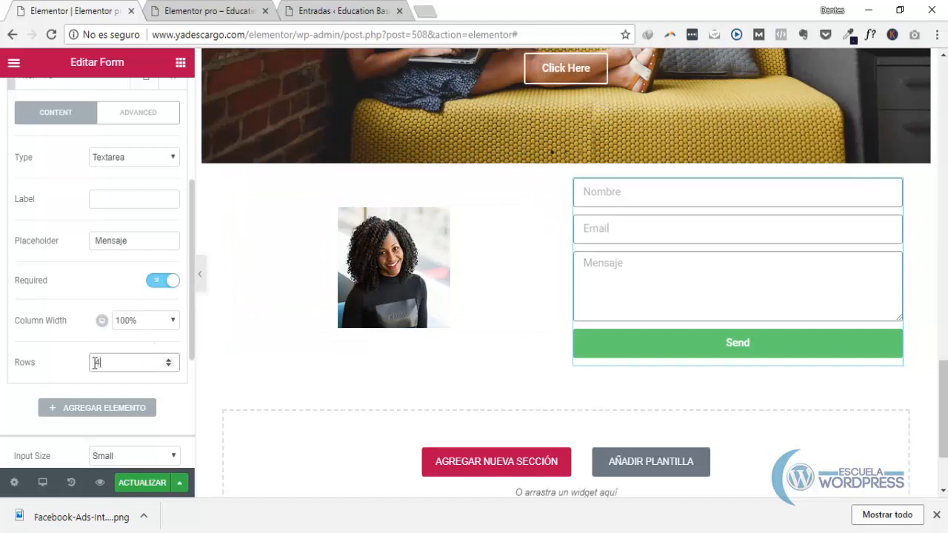
text(2)
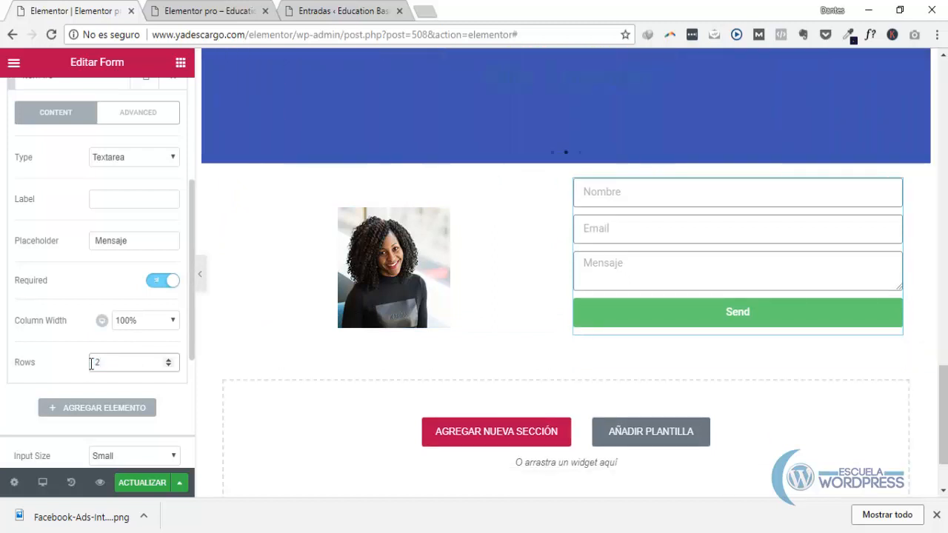
key(BackSpace)
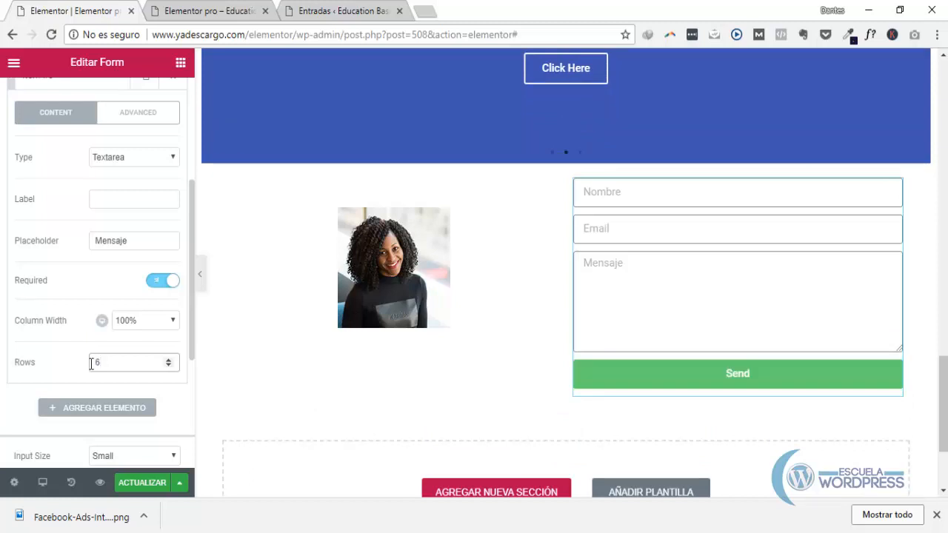
key(BackSpace)
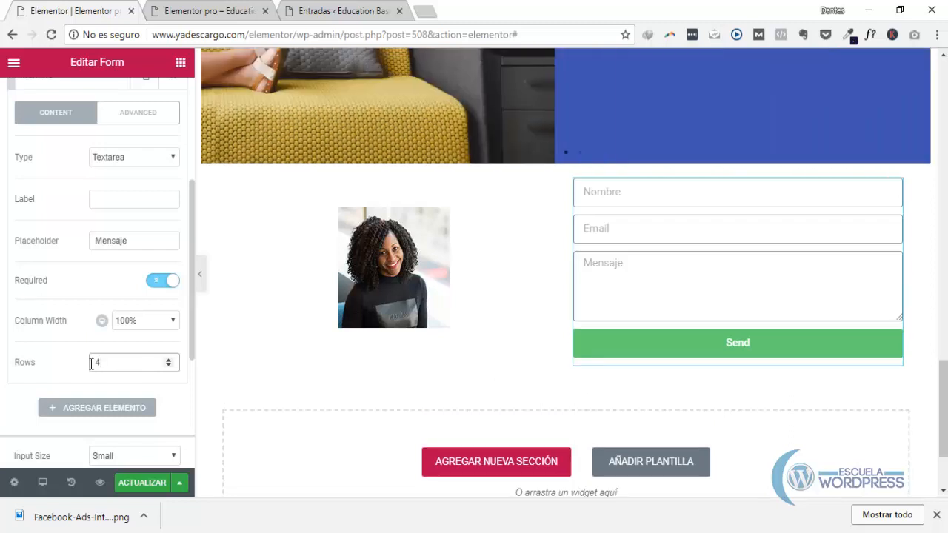
Step: Add a fourth field to the form below the "Mensaje" field
scroll(108, 374, down, 2)
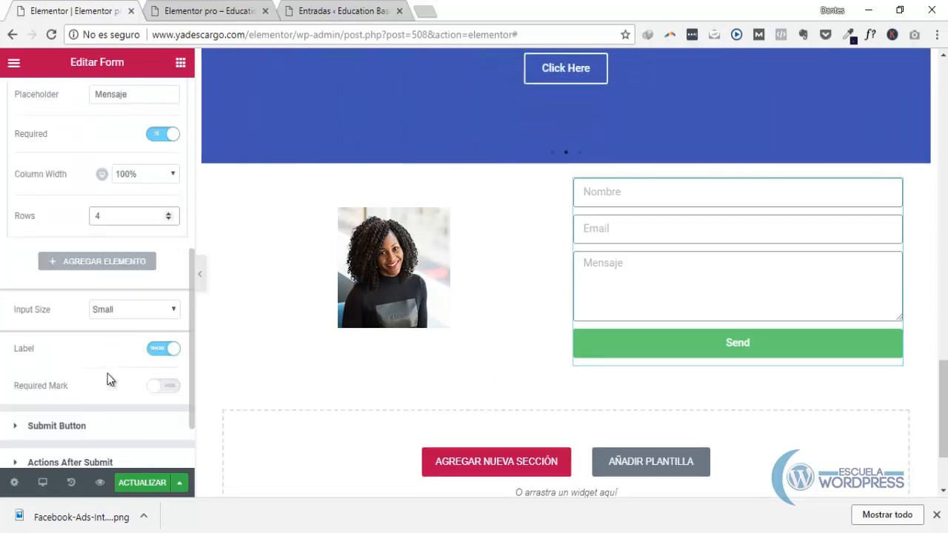
scroll(108, 377, up, 1)
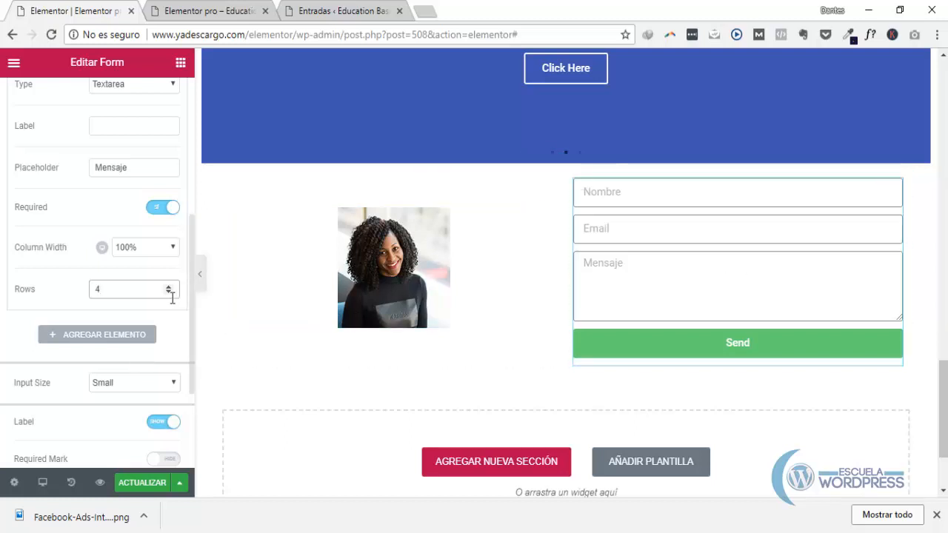
scroll(71, 382, up, 2)
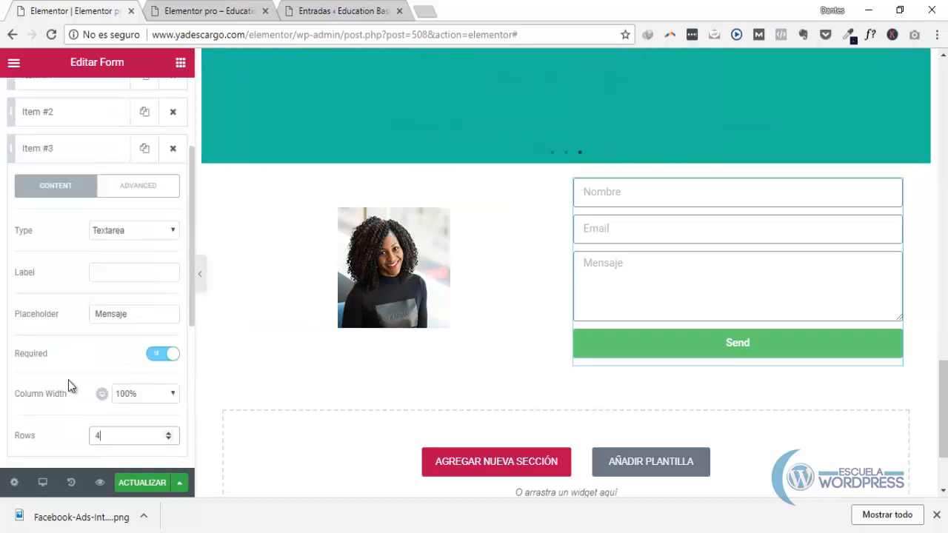
scroll(70, 383, down, 2)
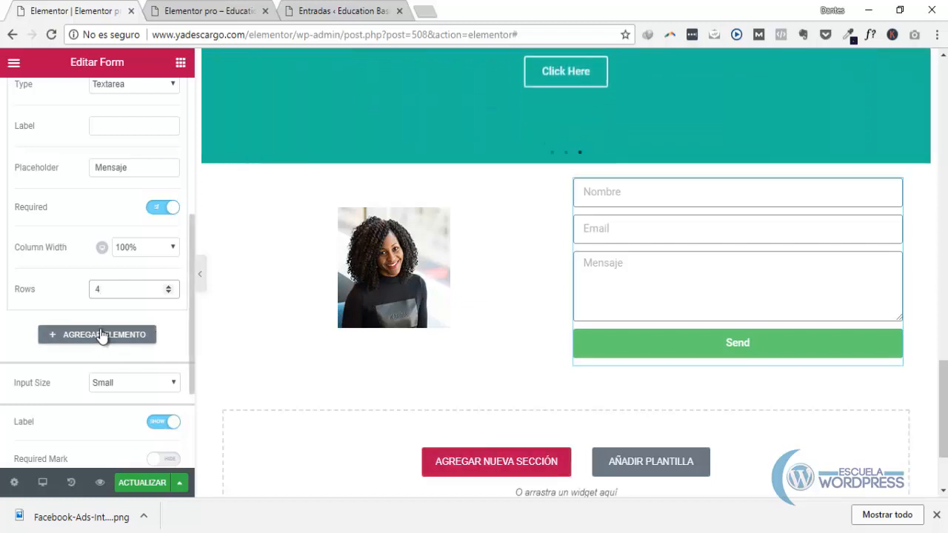
click(104, 335)
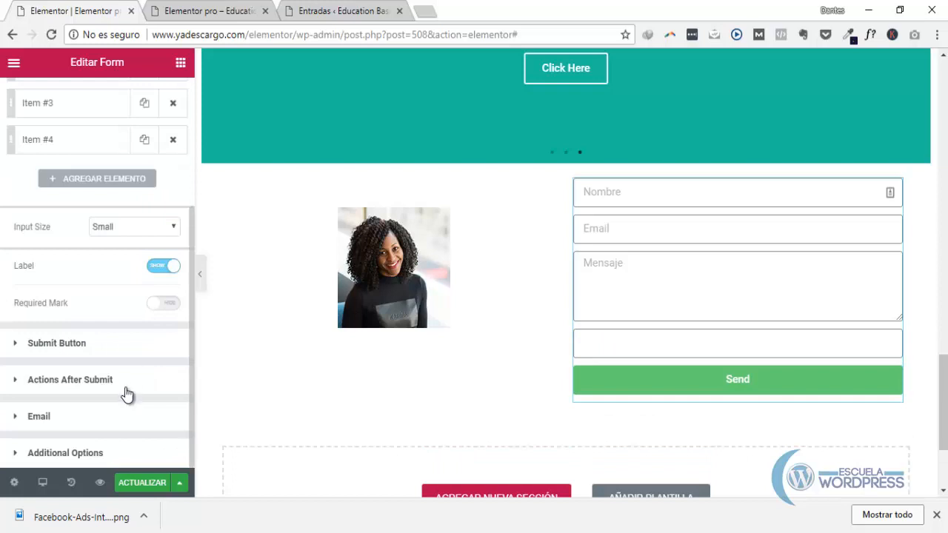
Step: Set the new fourth field's type to Number and its placeholder to "Número telefónico"
scroll(125, 389, up, 1)
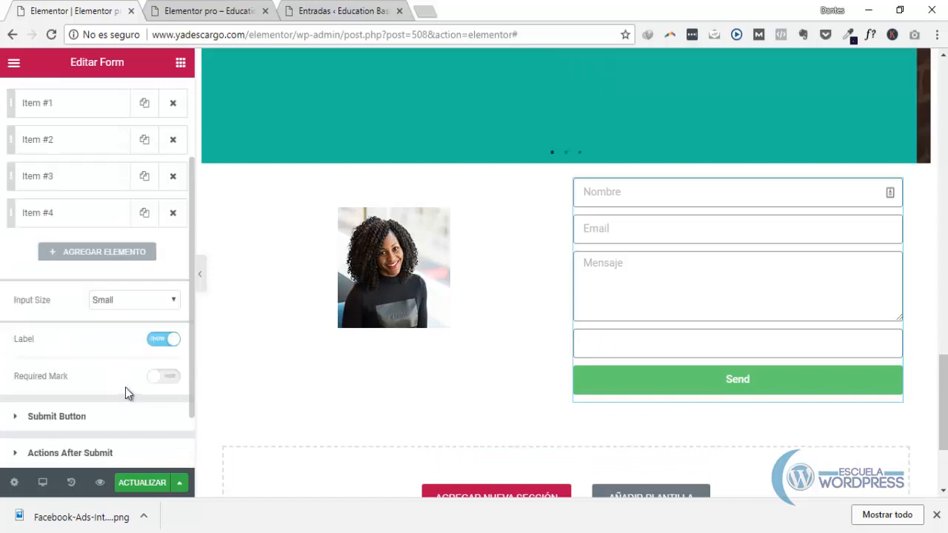
scroll(125, 389, up, 2)
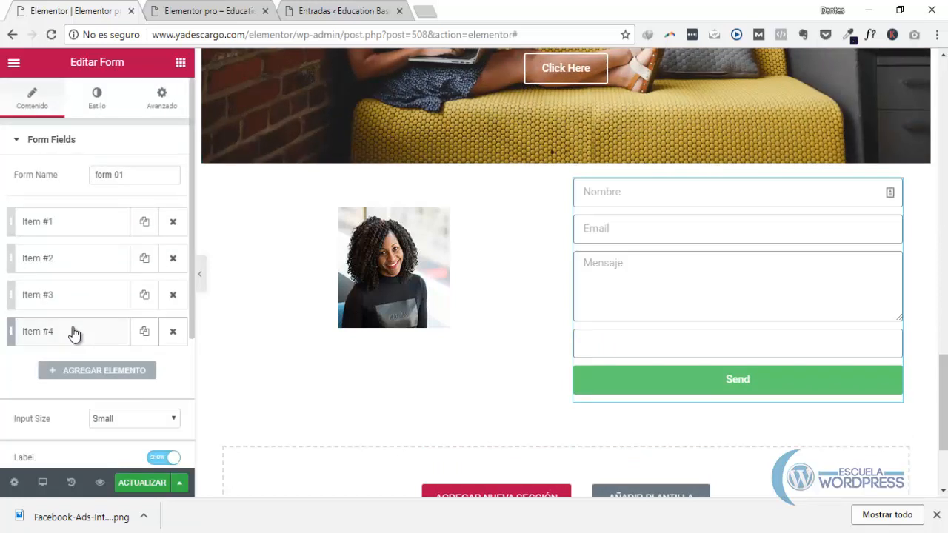
click(49, 335)
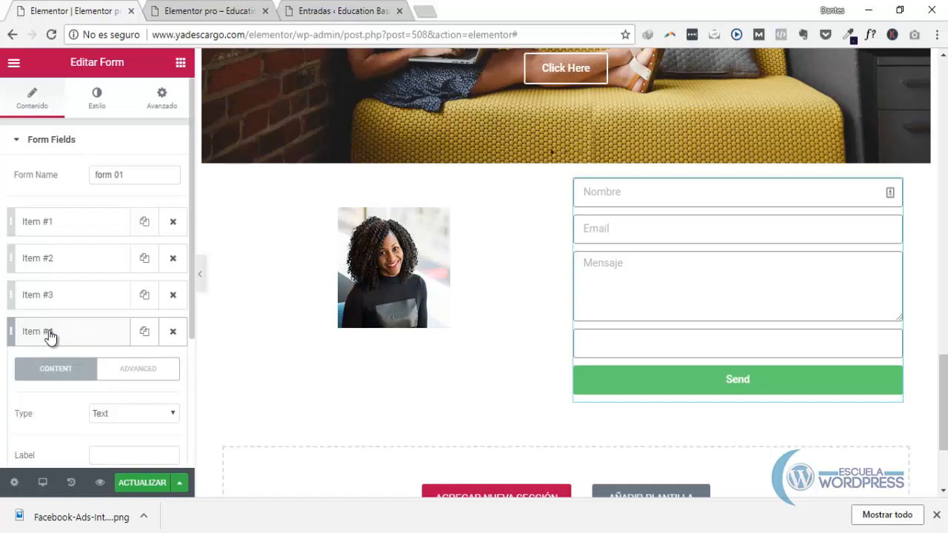
scroll(80, 359, down, 2)
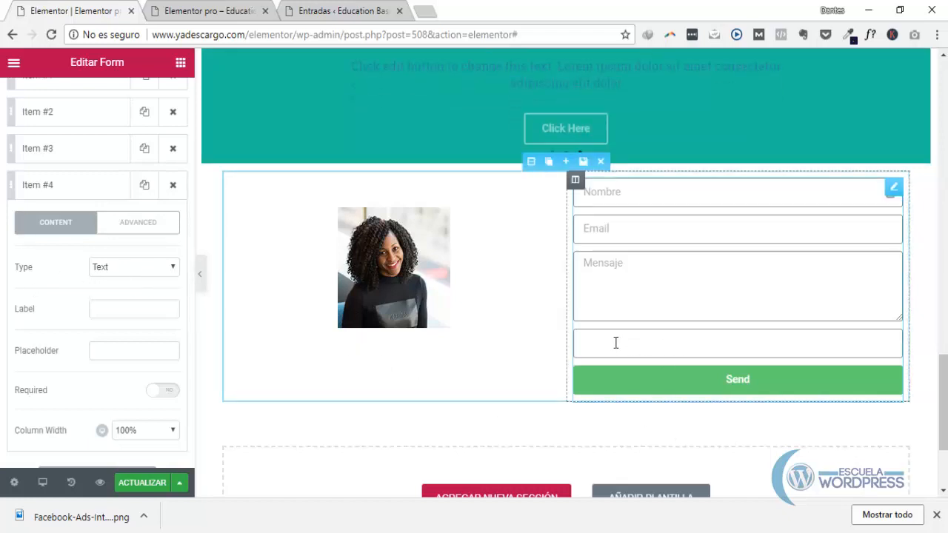
click(146, 267)
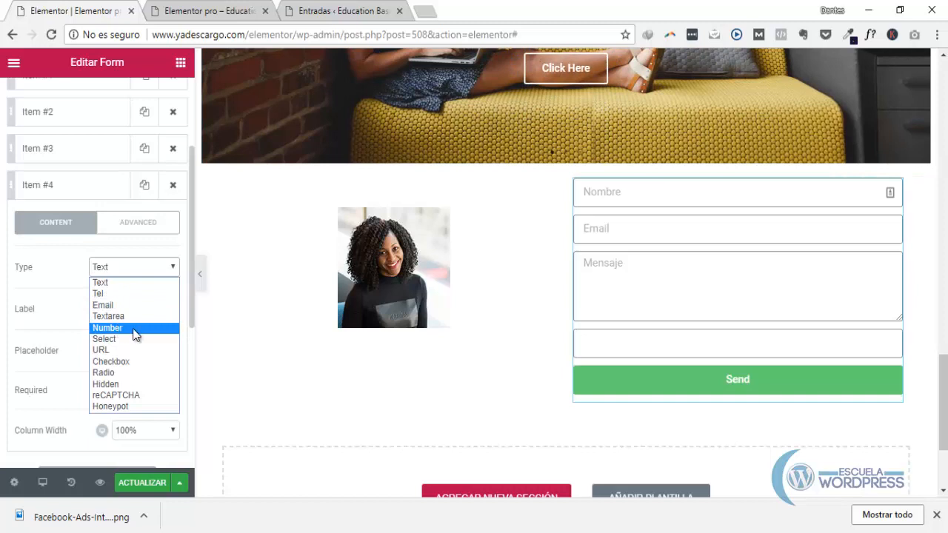
click(134, 330)
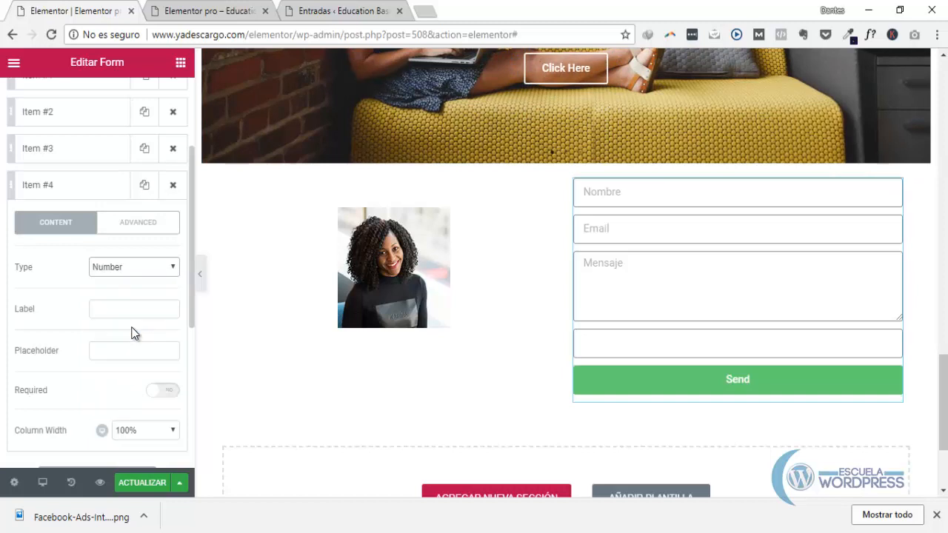
click(114, 356)
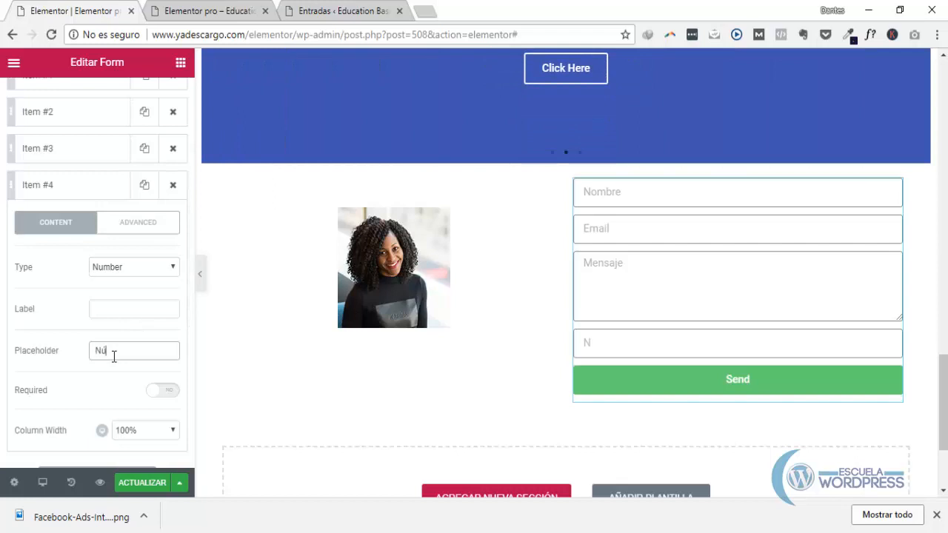
text(Número t)
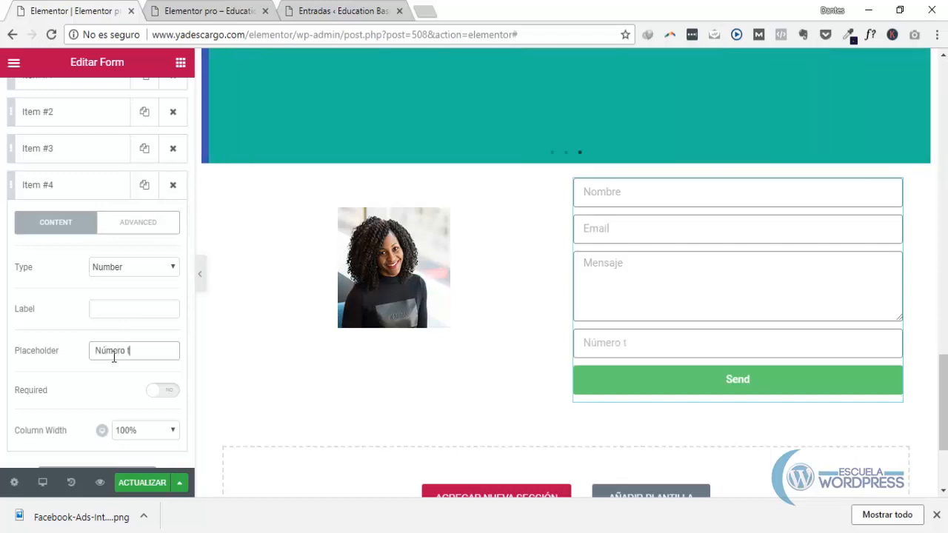
text(elefónico)
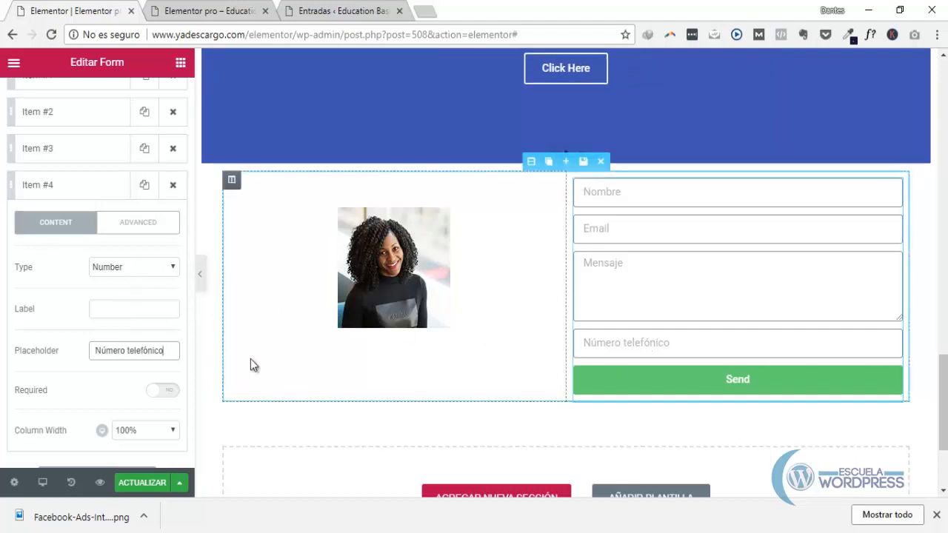
Step: Change the "Número telefónico" field's type to Tel and check the other available field types
click(172, 268)
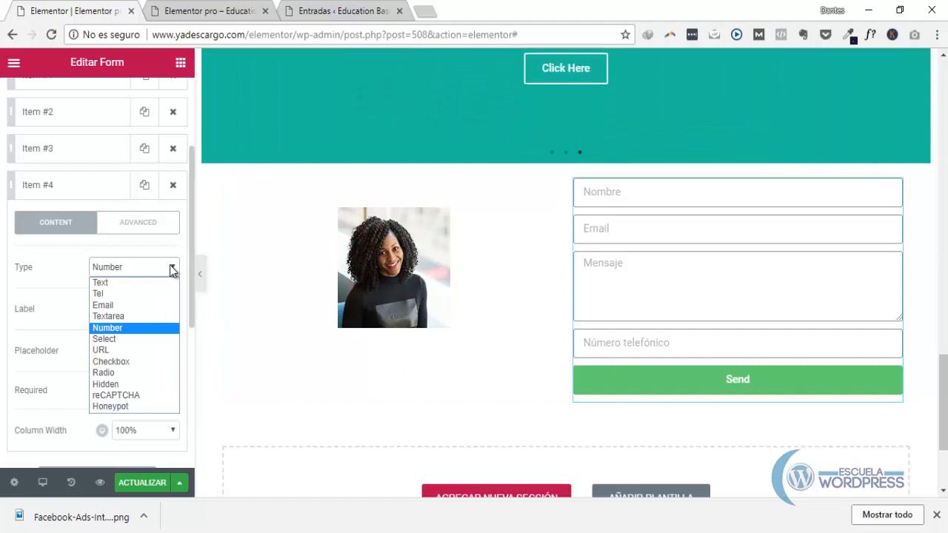
click(126, 293)
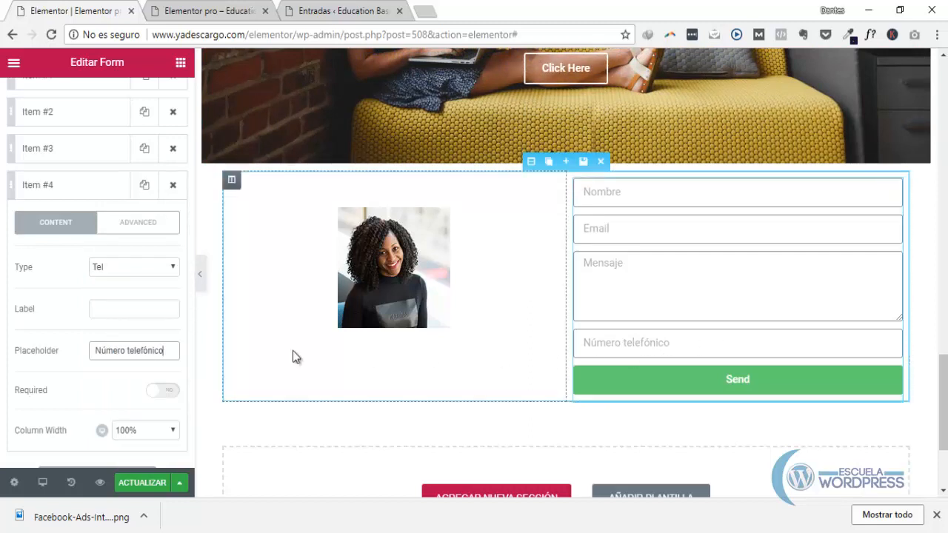
click(175, 270)
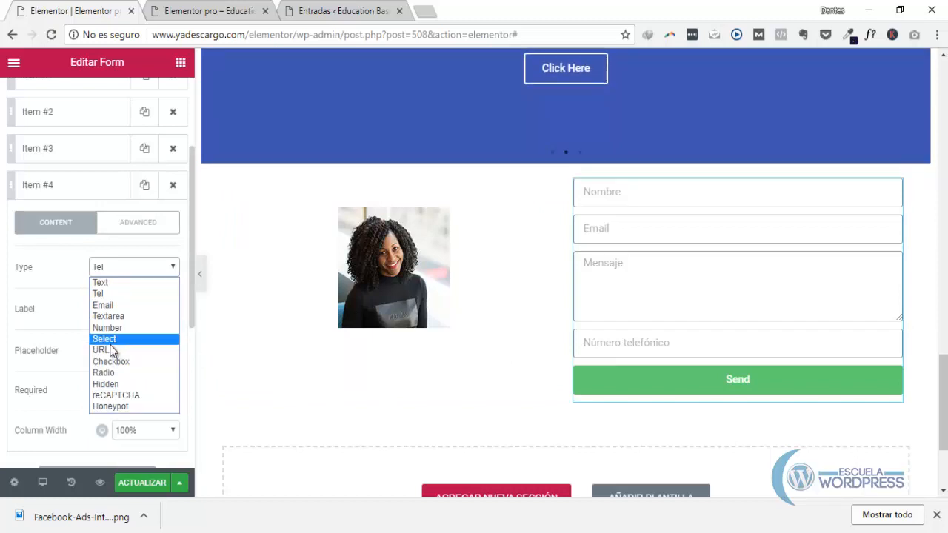
click(92, 251)
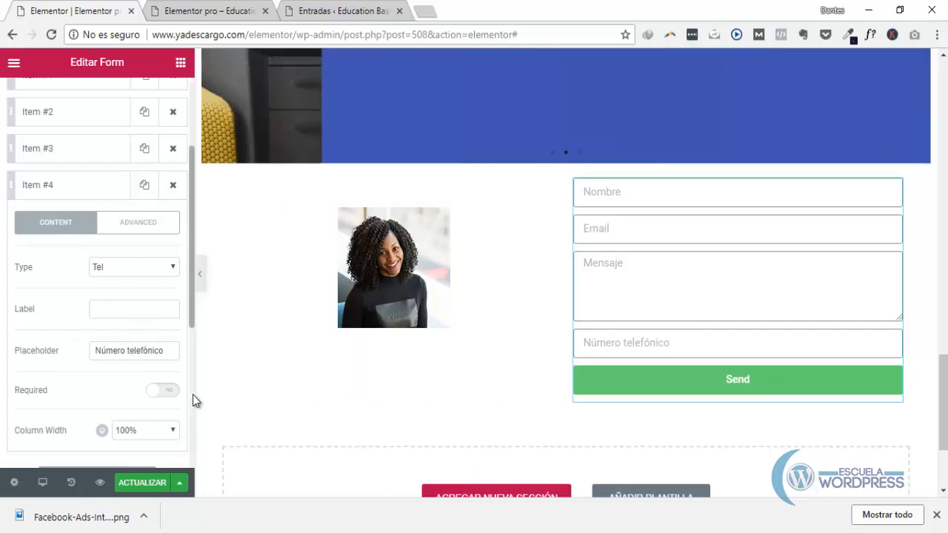
scroll(141, 404, down, 2)
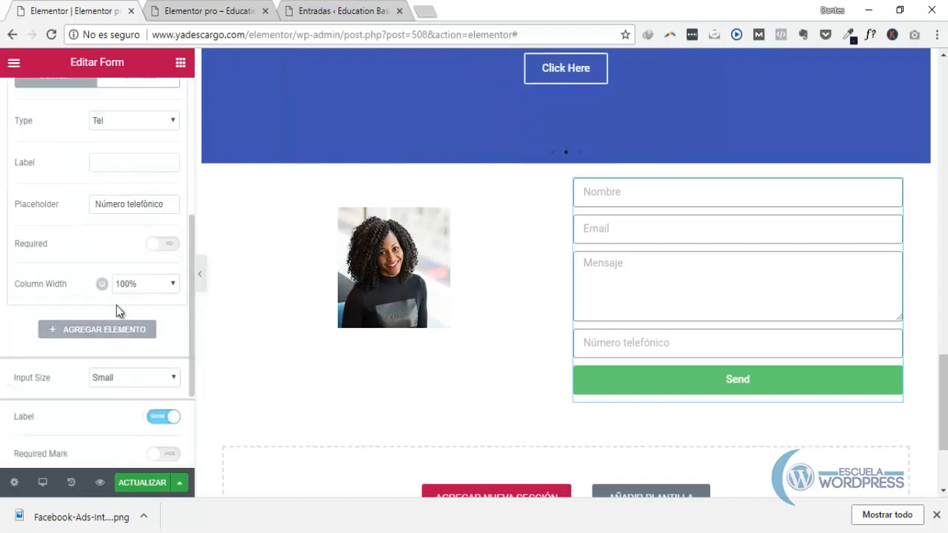
Step: Make the "Número telefónico" field required, and add a fifth form field of type Select below it
scroll(116, 305, up, 1)
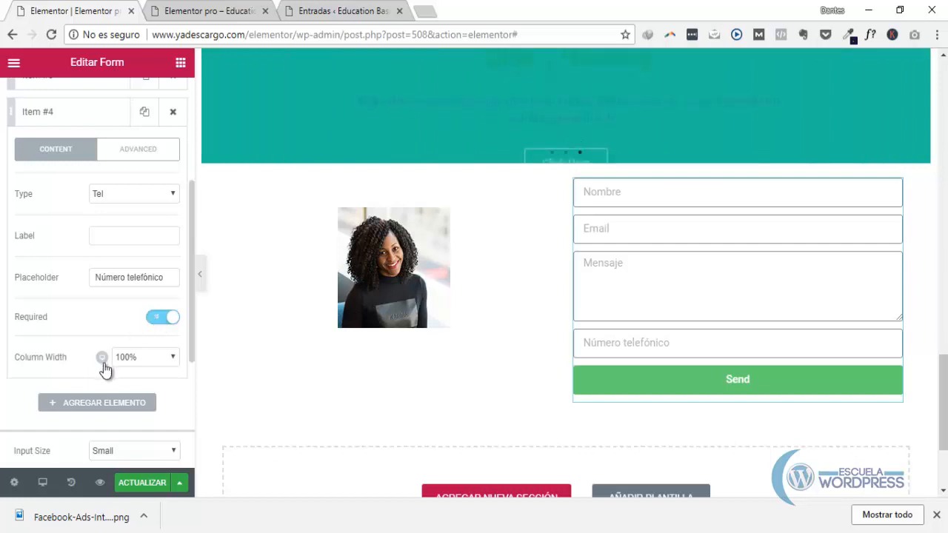
scroll(92, 377, down, 1)
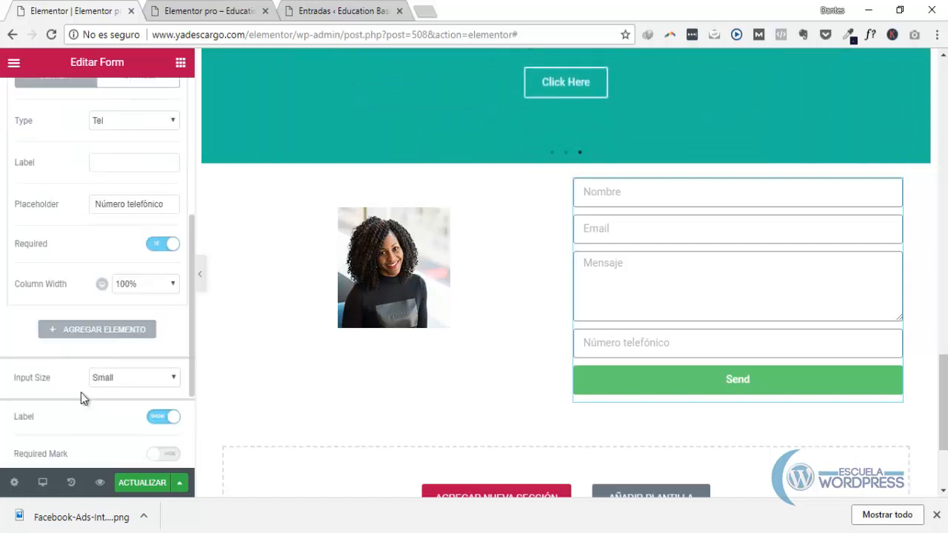
click(110, 335)
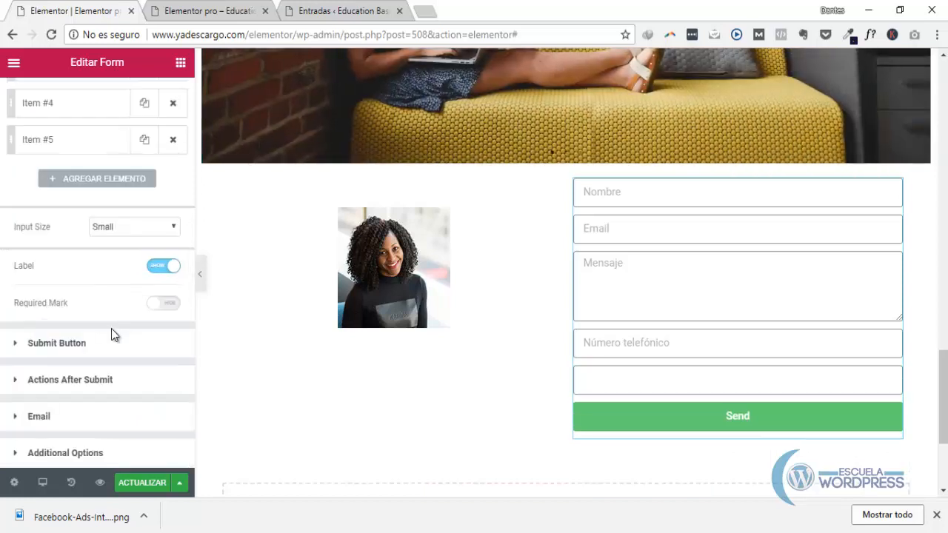
click(57, 147)
click(171, 160)
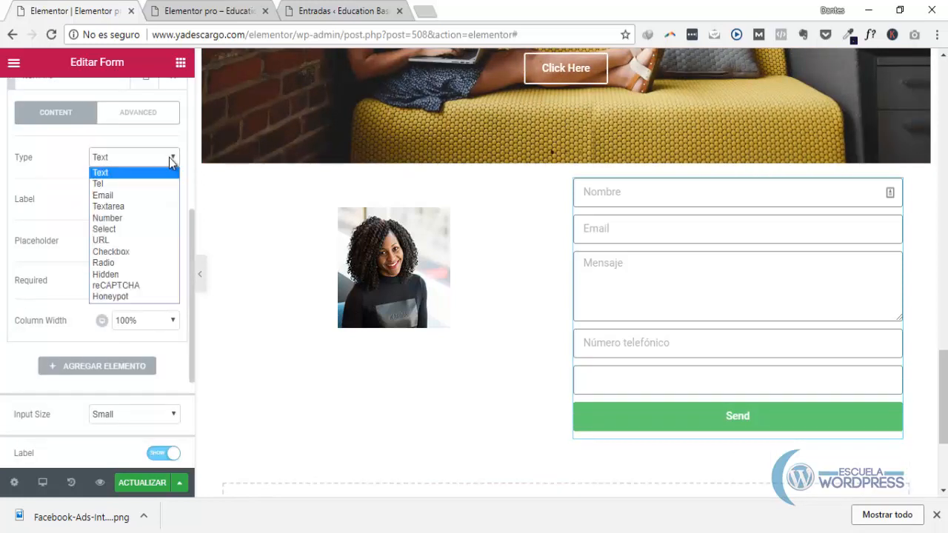
click(108, 230)
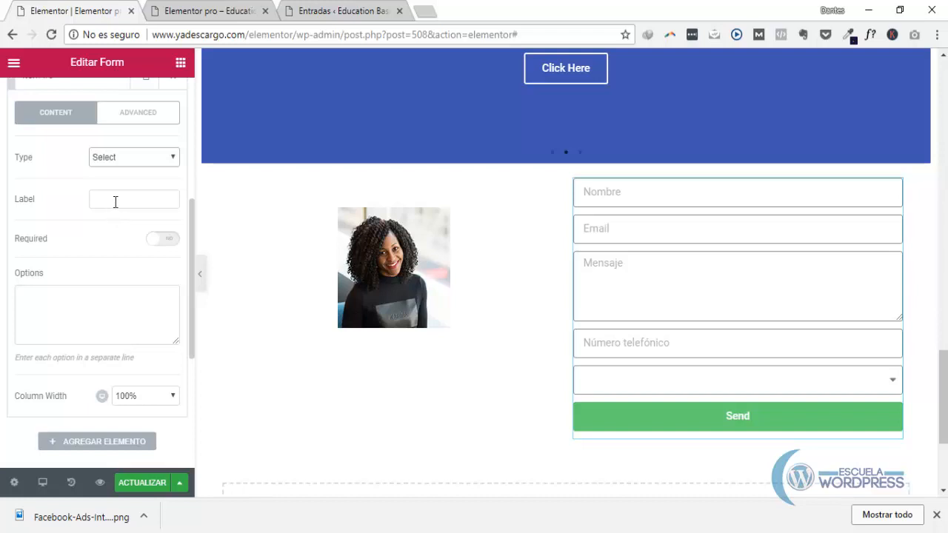
Step: Label the new Select field "Cuál es tu color favorito"
click(115, 201)
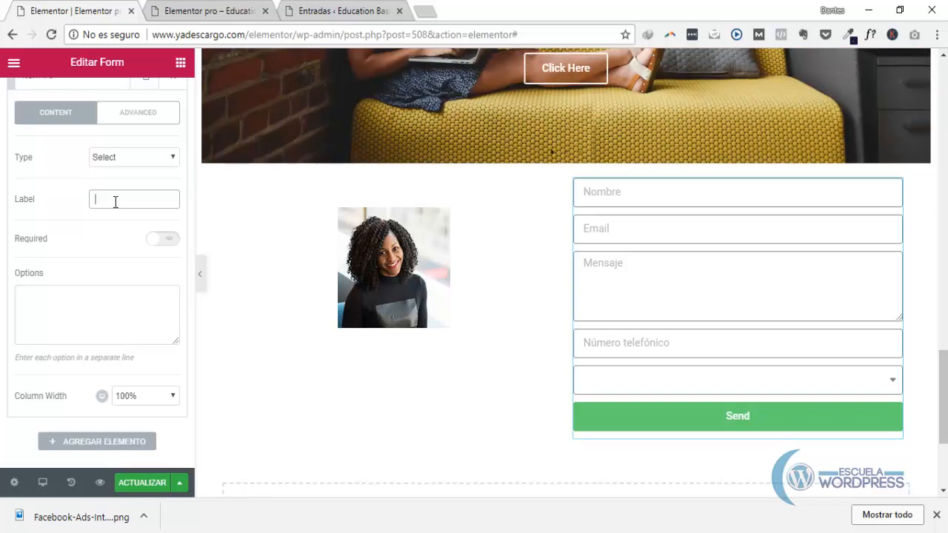
text(u)
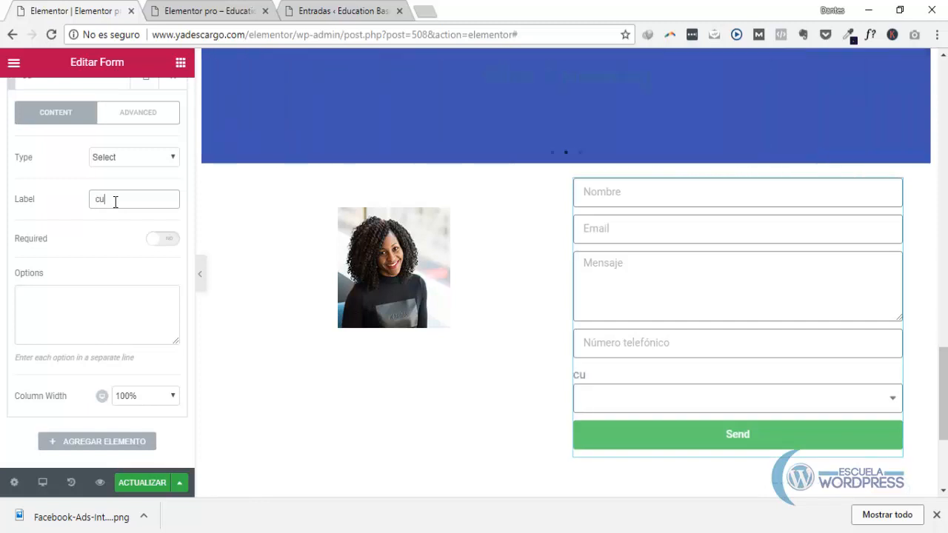
text(ál es tu c)
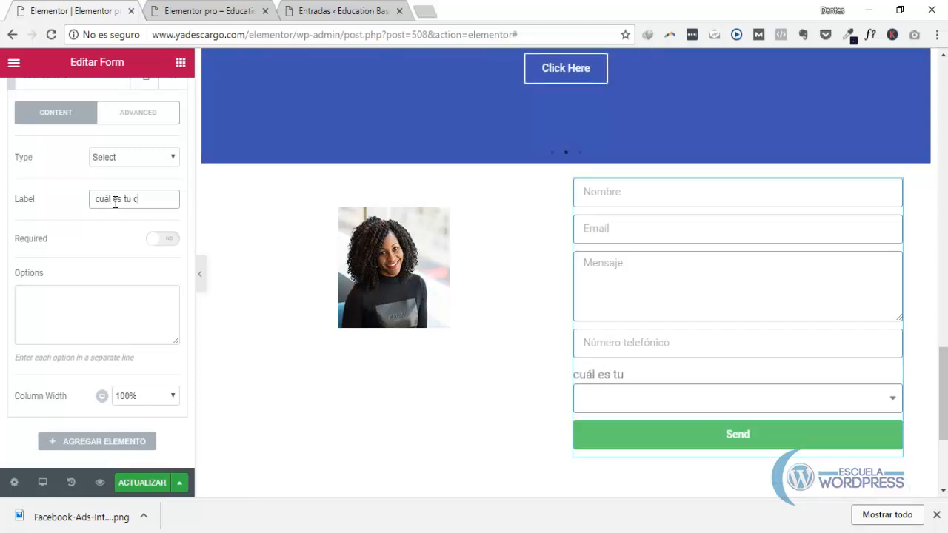
text(olor favorito)
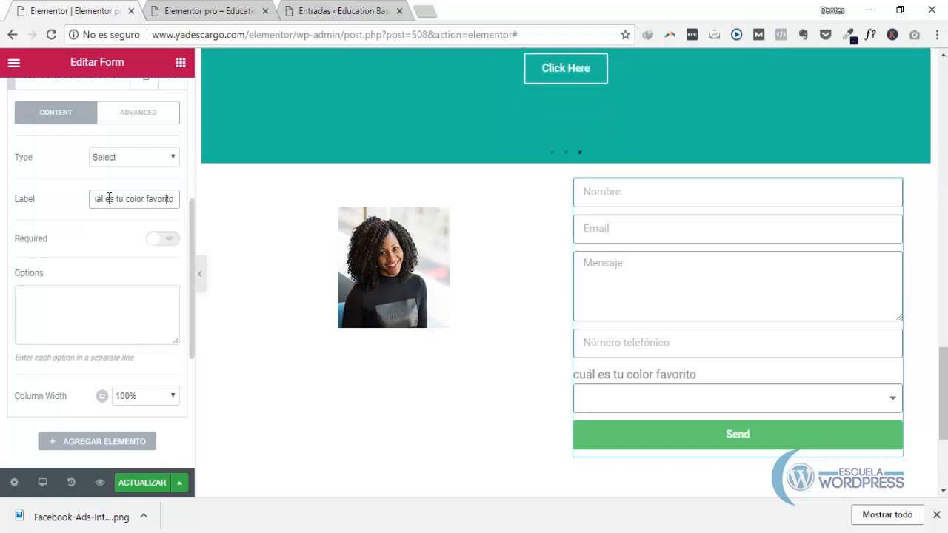
key(Home)
key(Delete)
text(C)
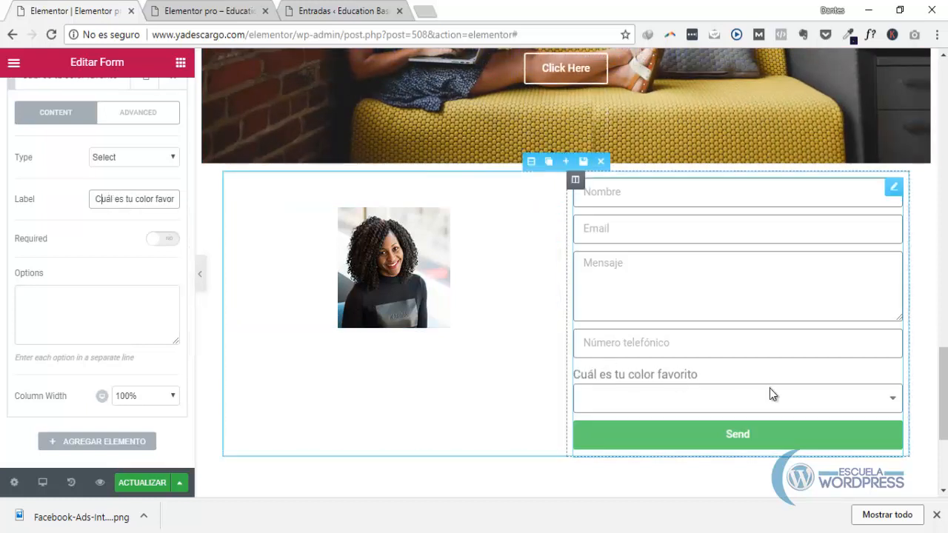
Step: Enter Azul, Rojo and Verde as the favourite-color field's options, and check the resulting drop-down in the form preview
click(48, 295)
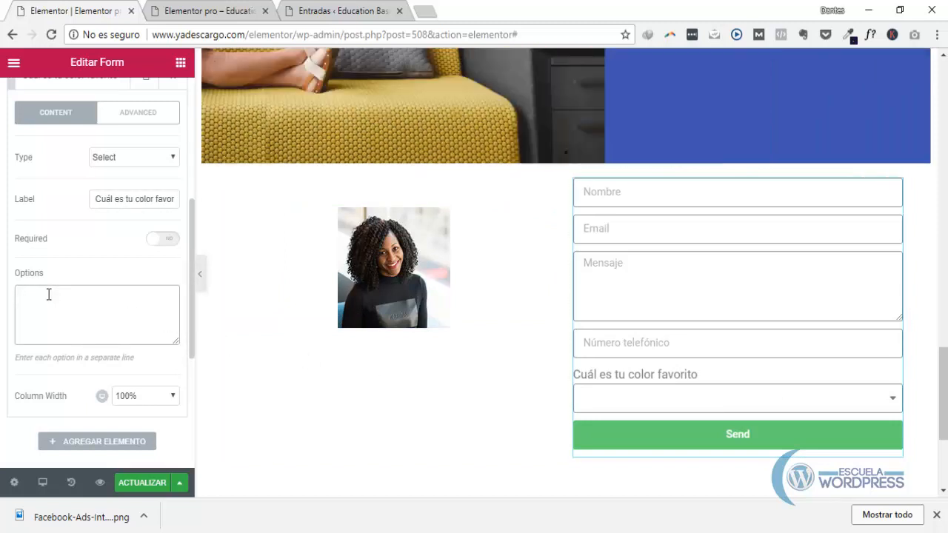
text(Azu)
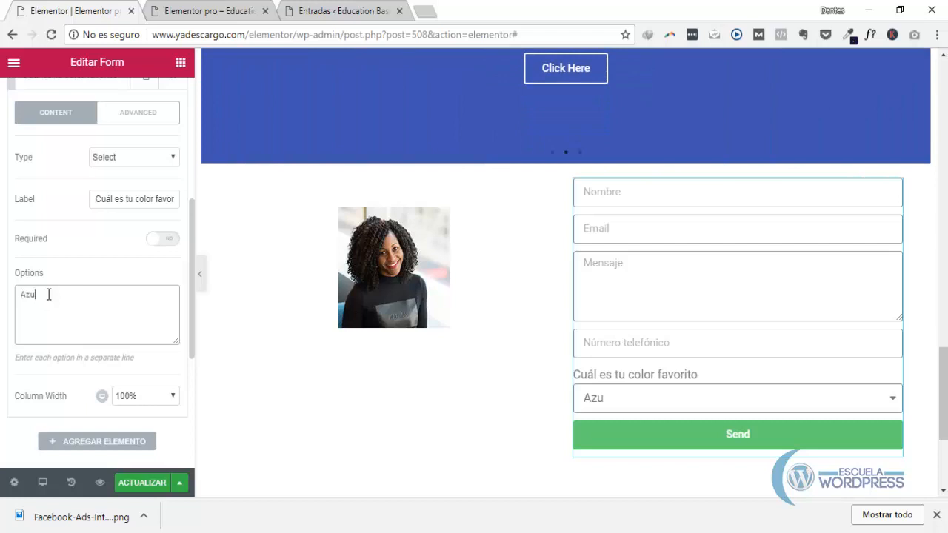
text(l)
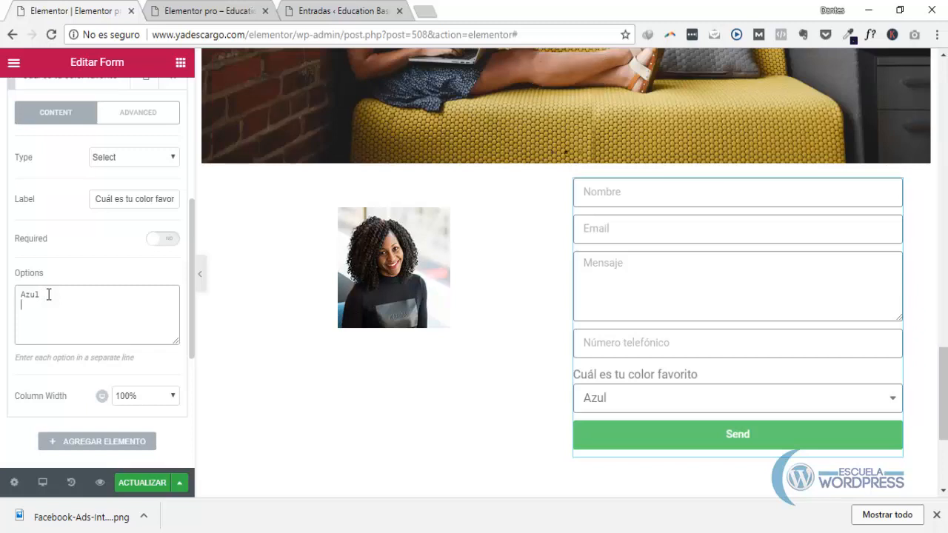
key(Return)
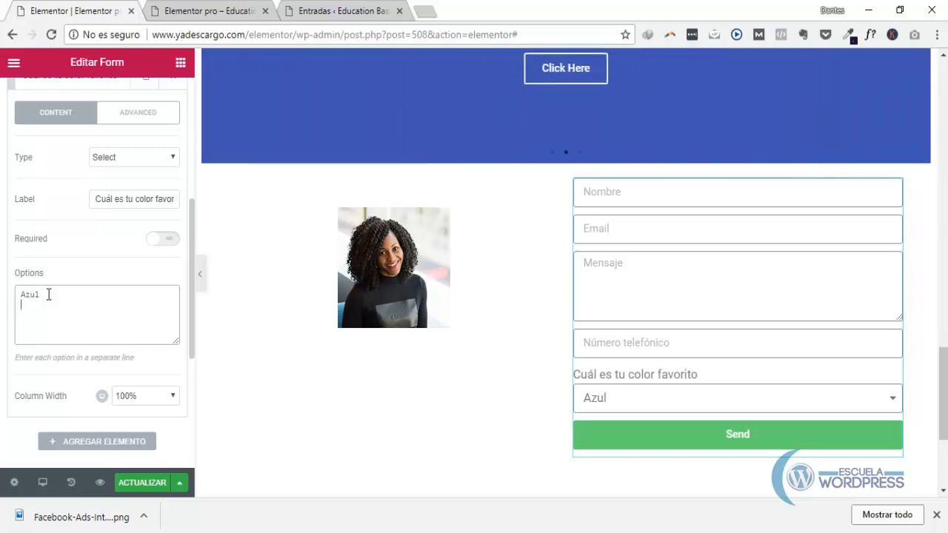
text(Rojo)
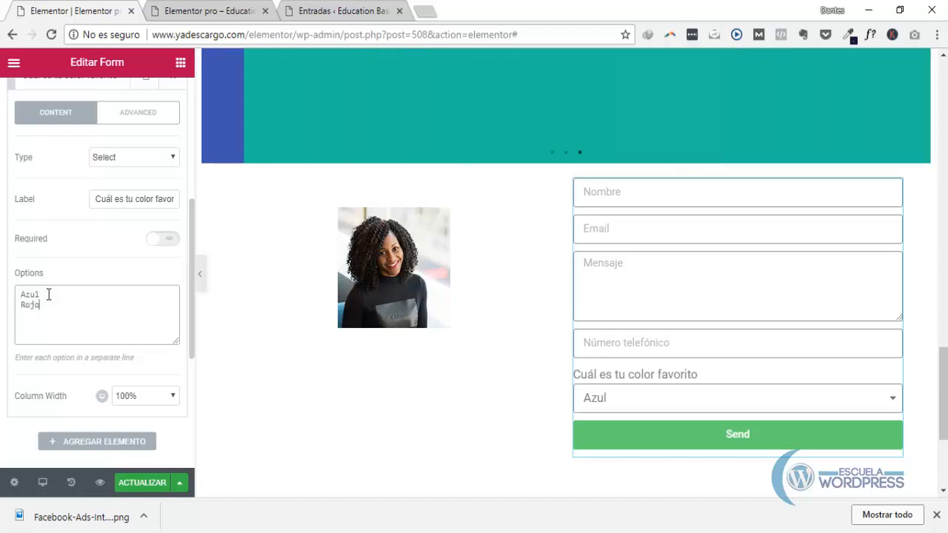
key(Return)
text(Verde)
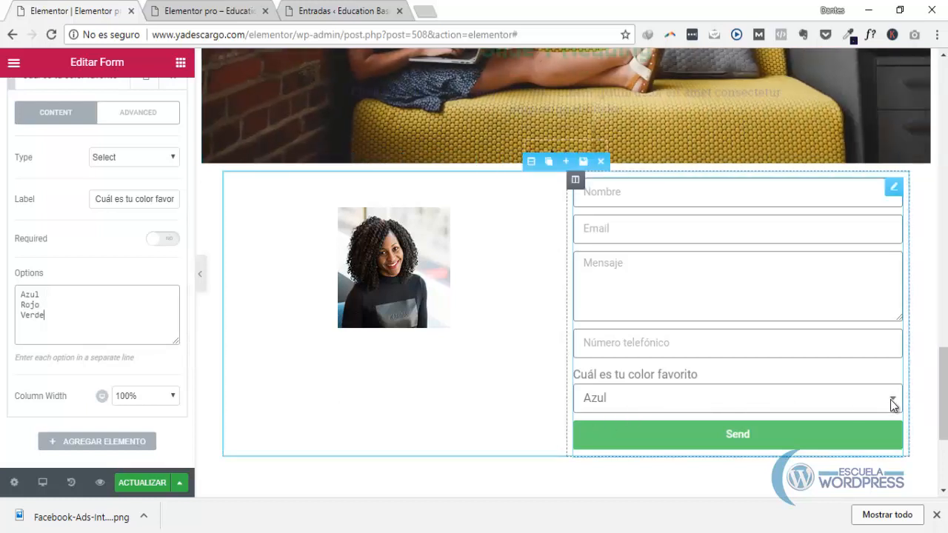
click(891, 399)
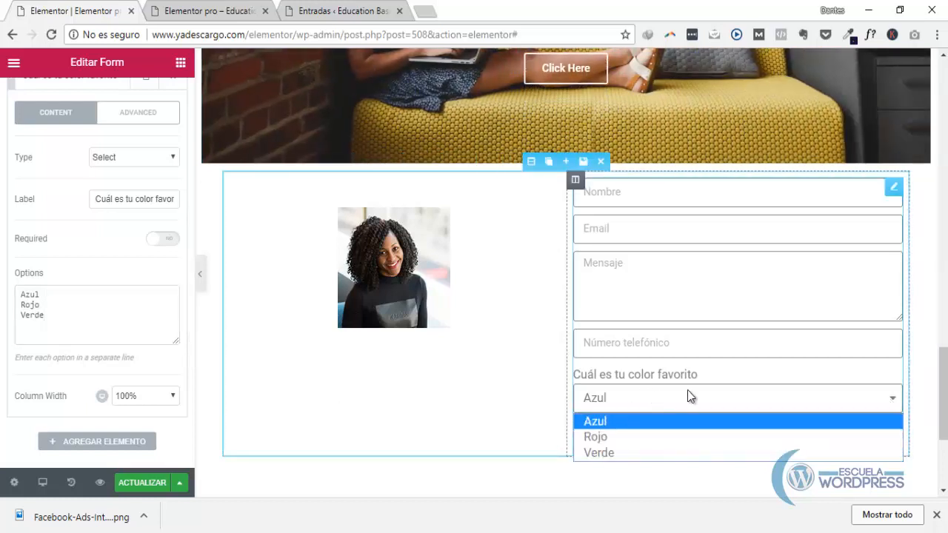
click(777, 375)
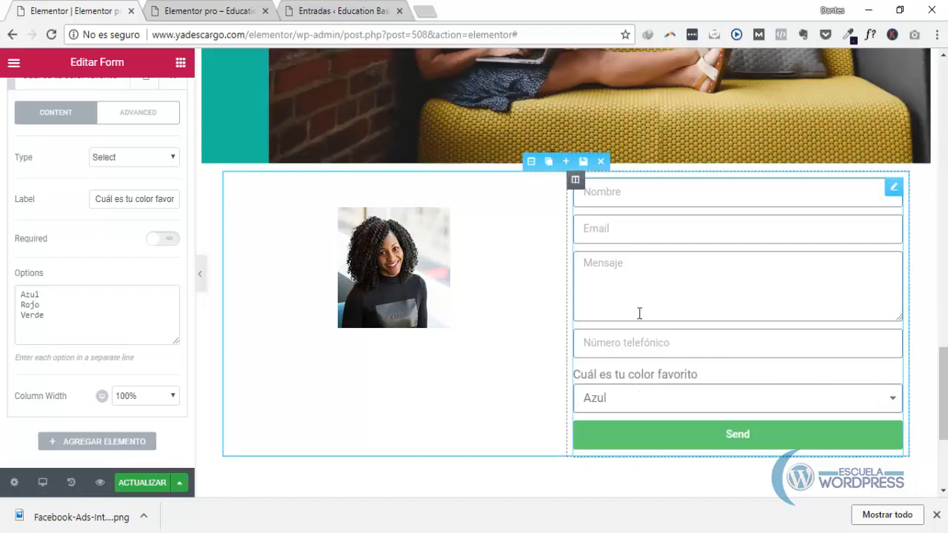
Step: Add a sixth form field below the favourite-color field and set its type to URL
scroll(135, 390, down, 1)
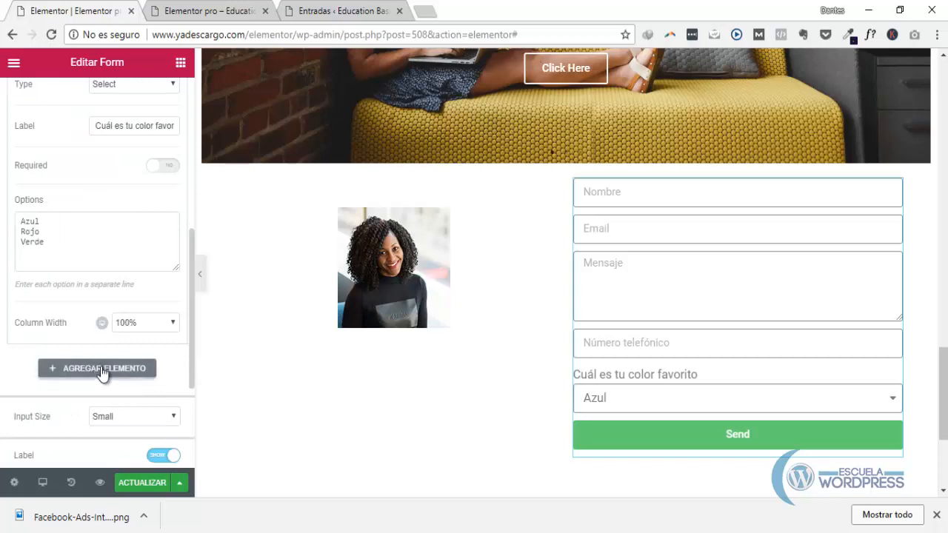
click(102, 371)
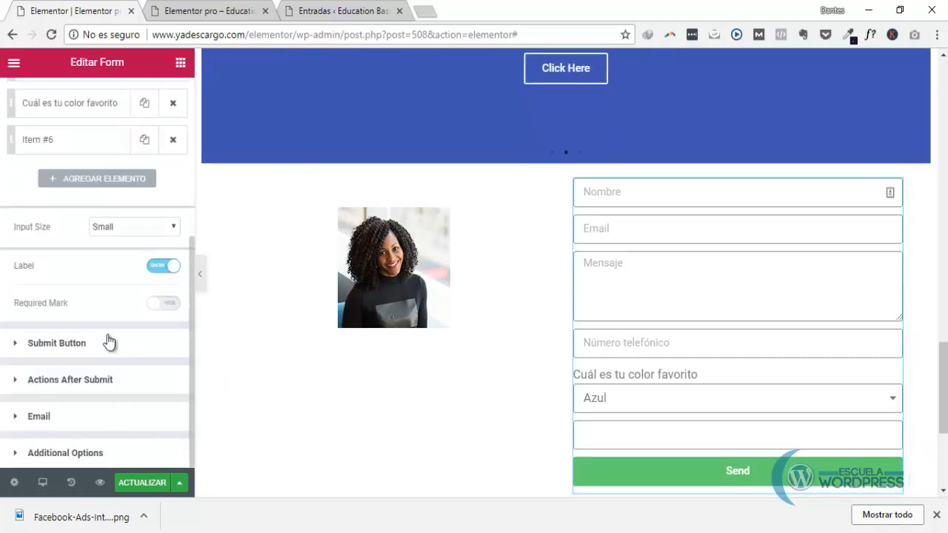
scroll(104, 333, up, 1)
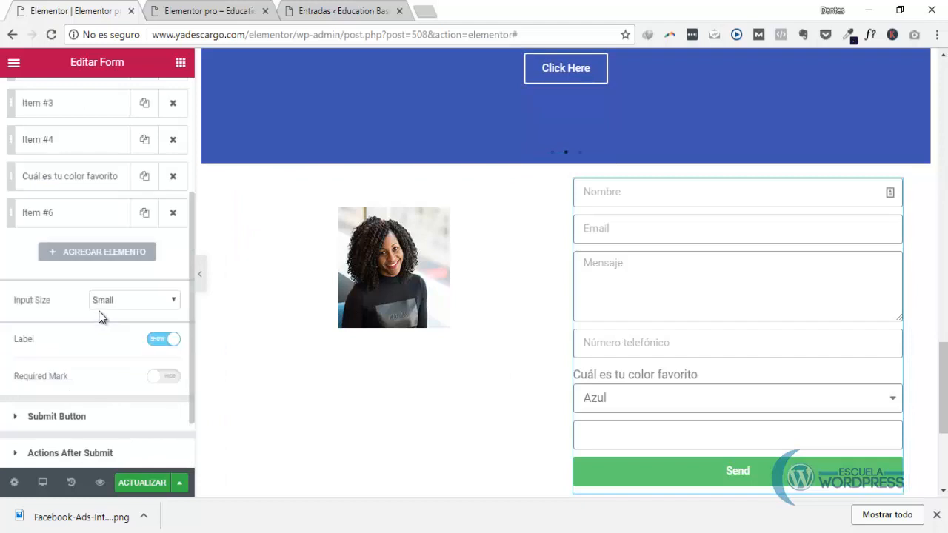
click(64, 215)
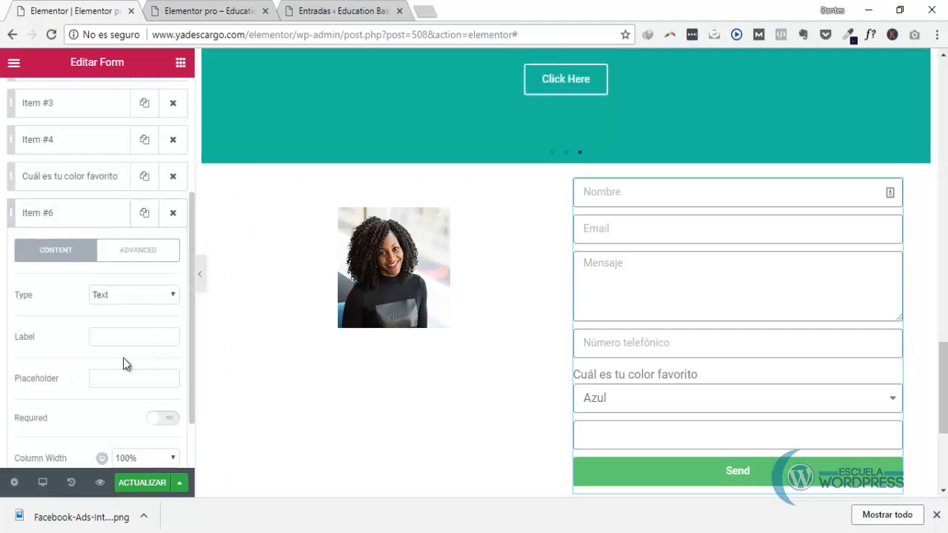
click(147, 295)
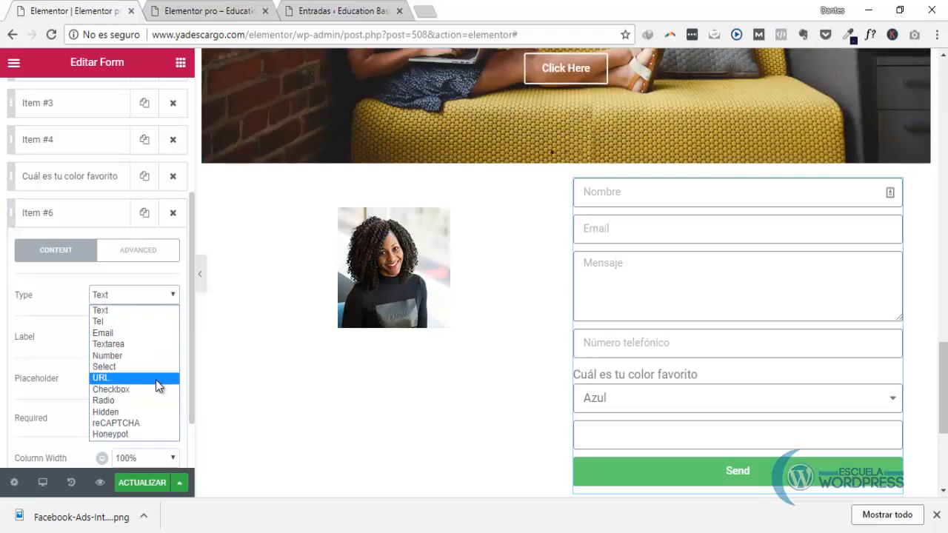
click(108, 381)
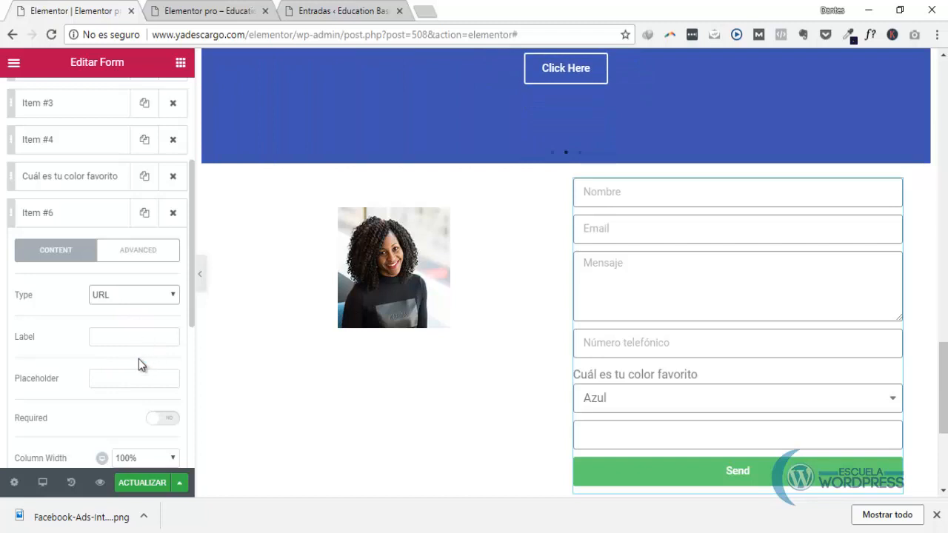
Step: Set the URL field's placeholder to "Tu página web"
click(114, 379)
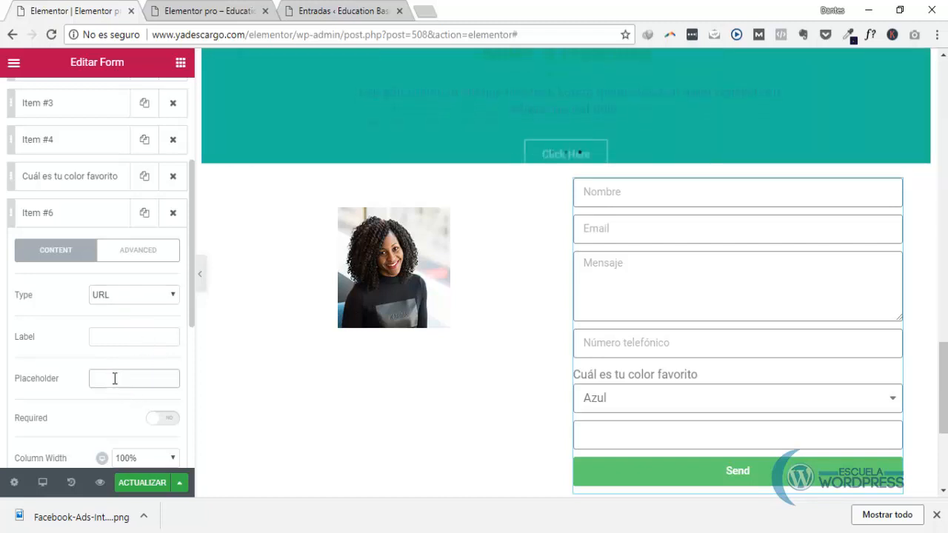
text(C)
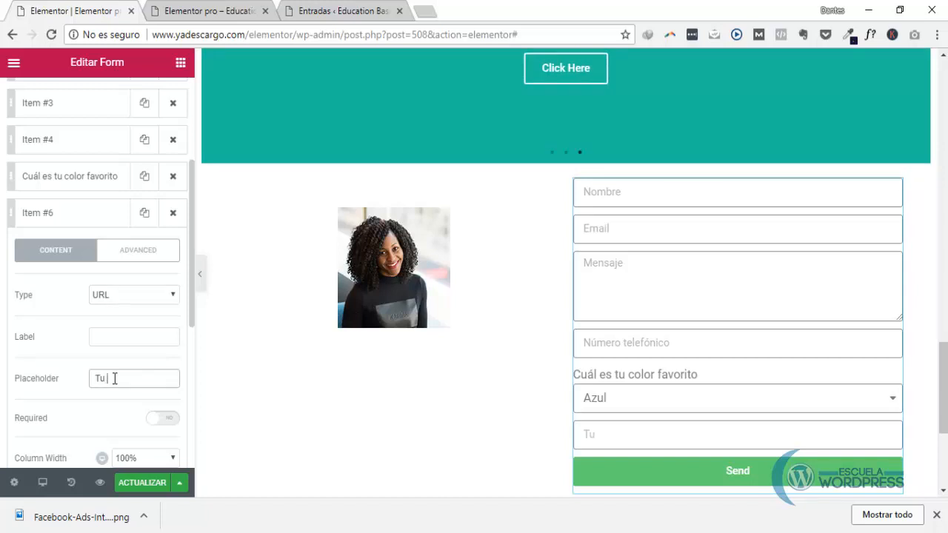
text(u página web)
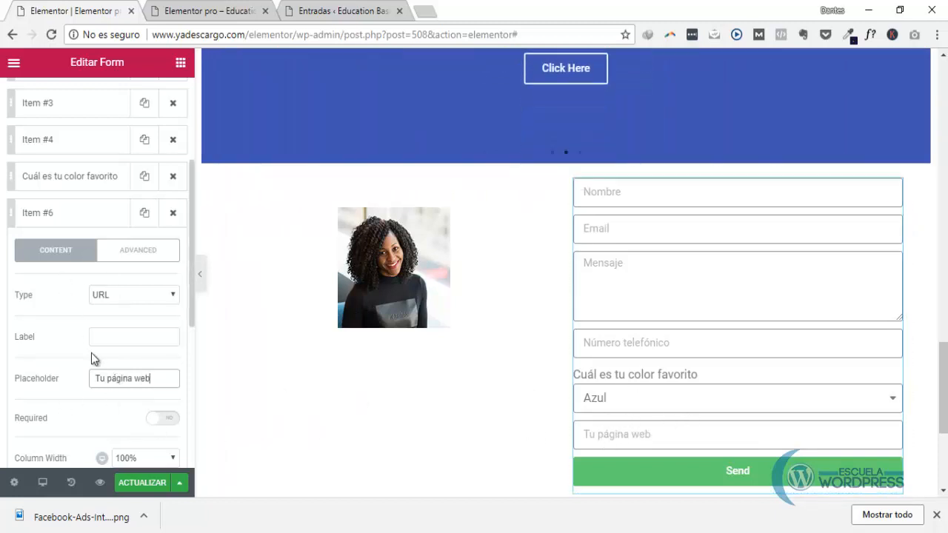
Step: Add a seventh form field below "Tu página web" and set its type to Checkbox
scroll(91, 352, down, 2)
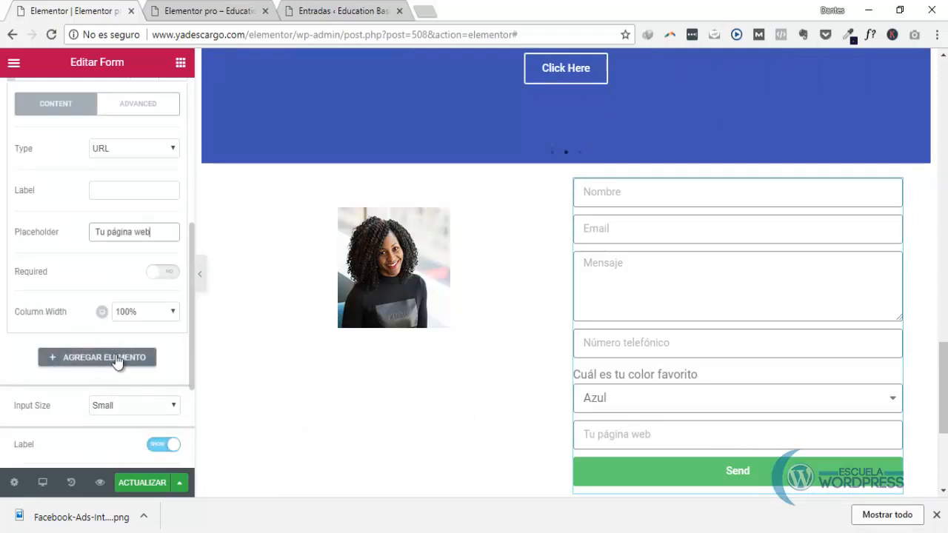
click(118, 357)
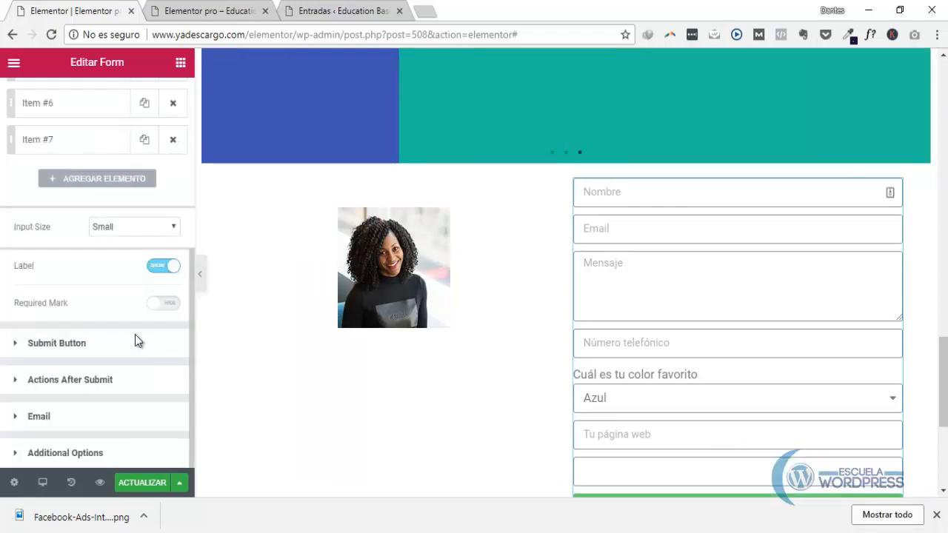
click(74, 142)
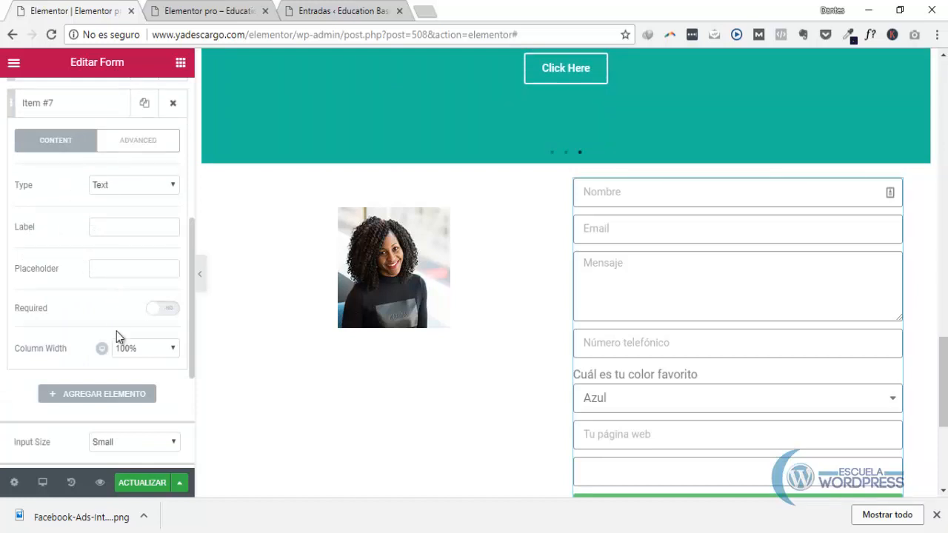
click(169, 187)
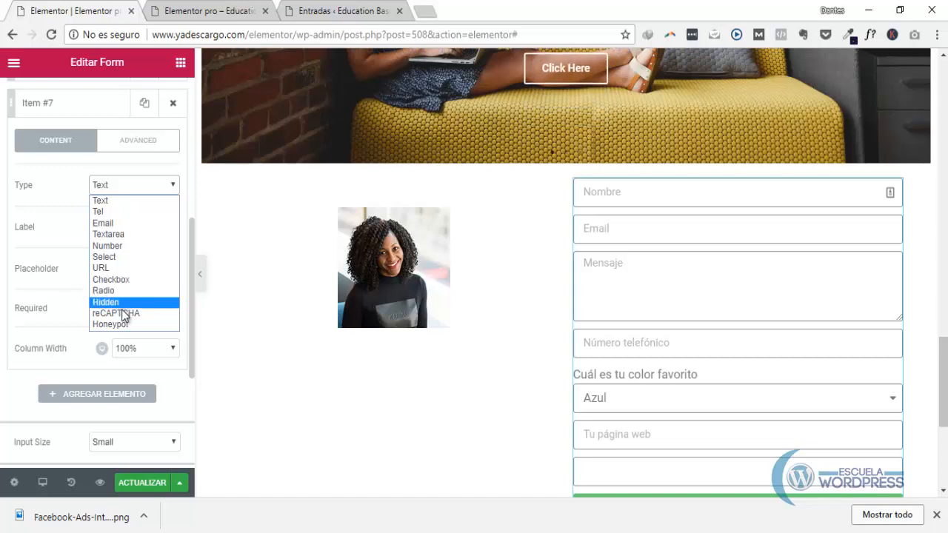
click(131, 281)
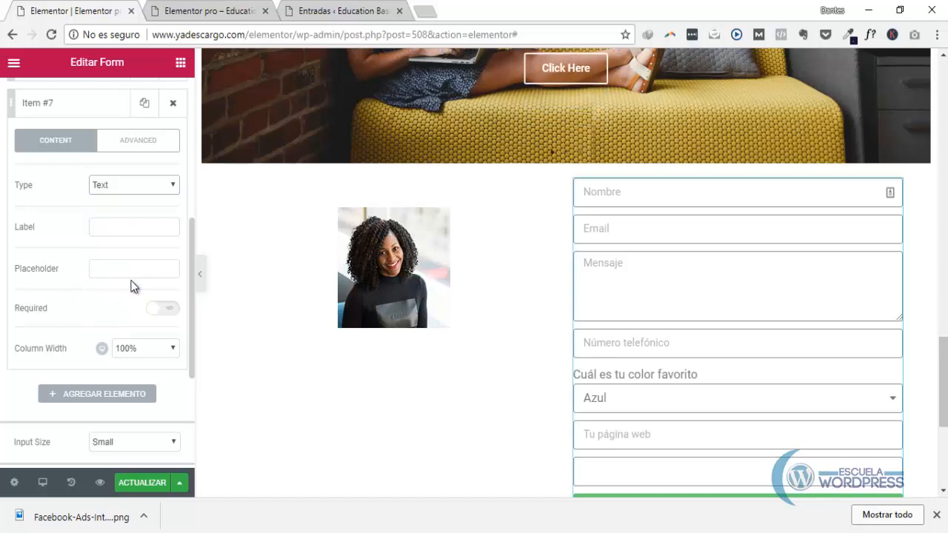
Step: Label the checkbox field "Condiciones"
scroll(356, 396, down, 3)
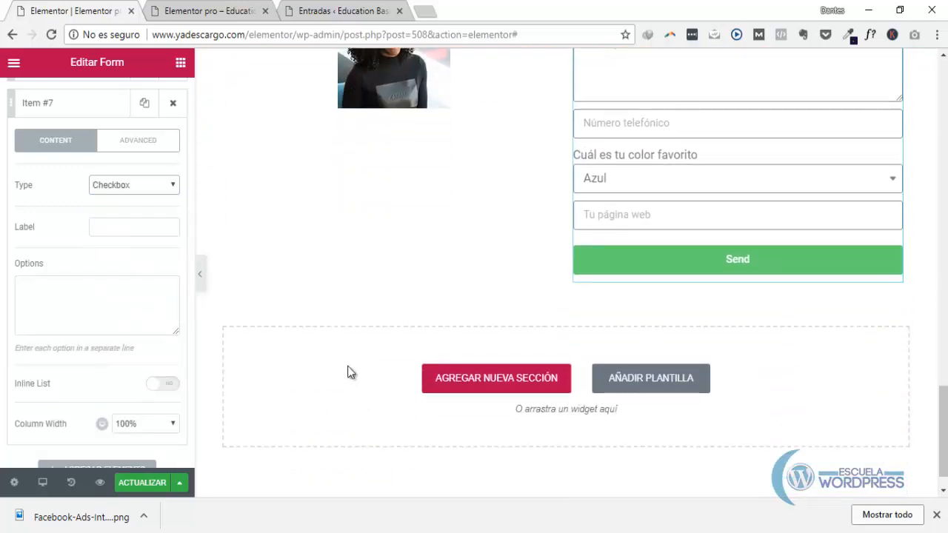
scroll(233, 334, up, 1)
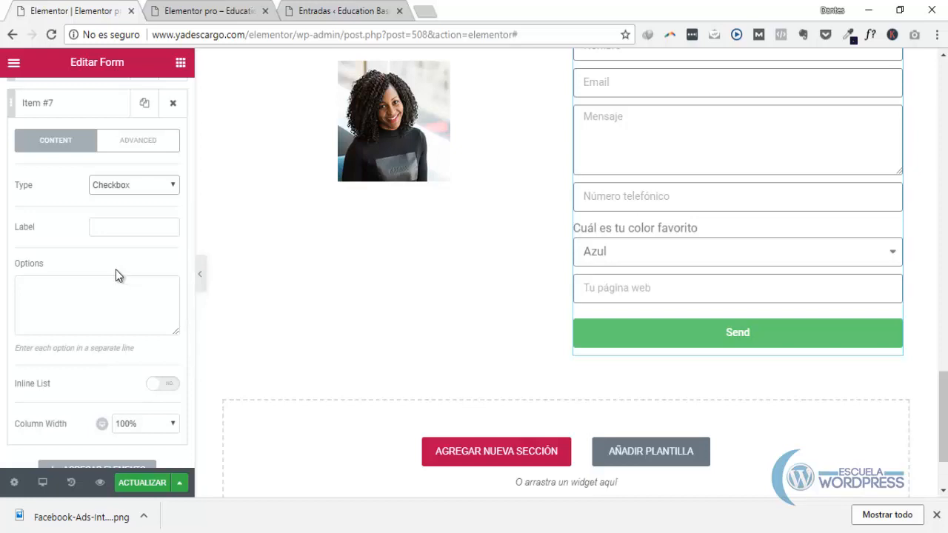
click(121, 229)
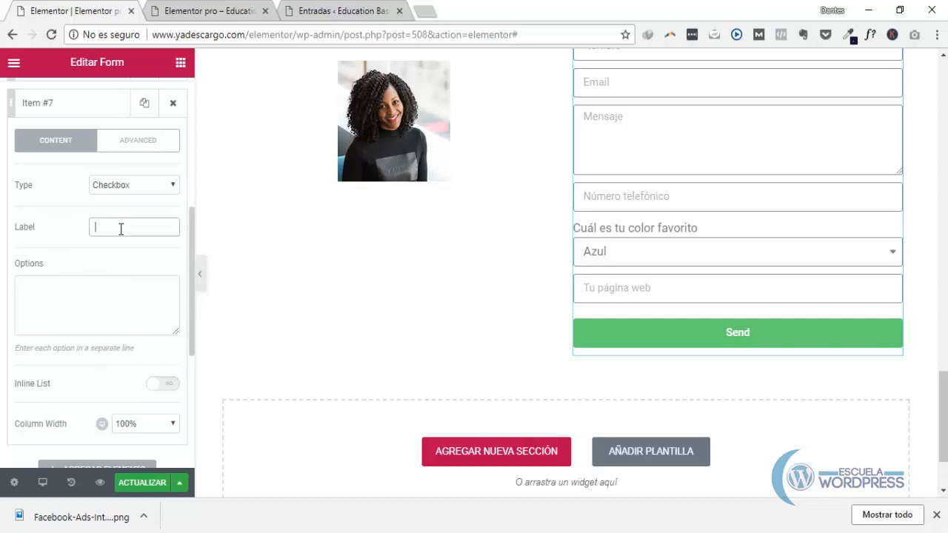
text(Cond)
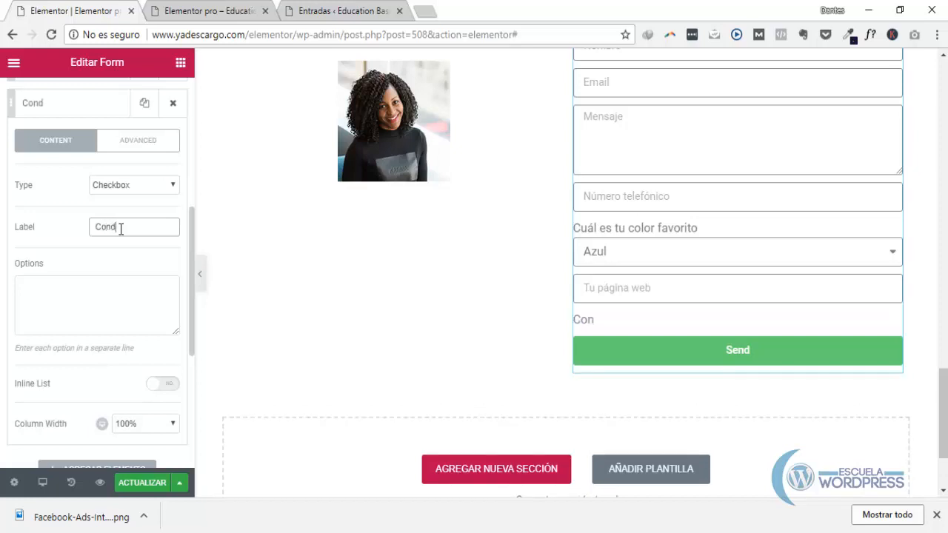
text(iciones)
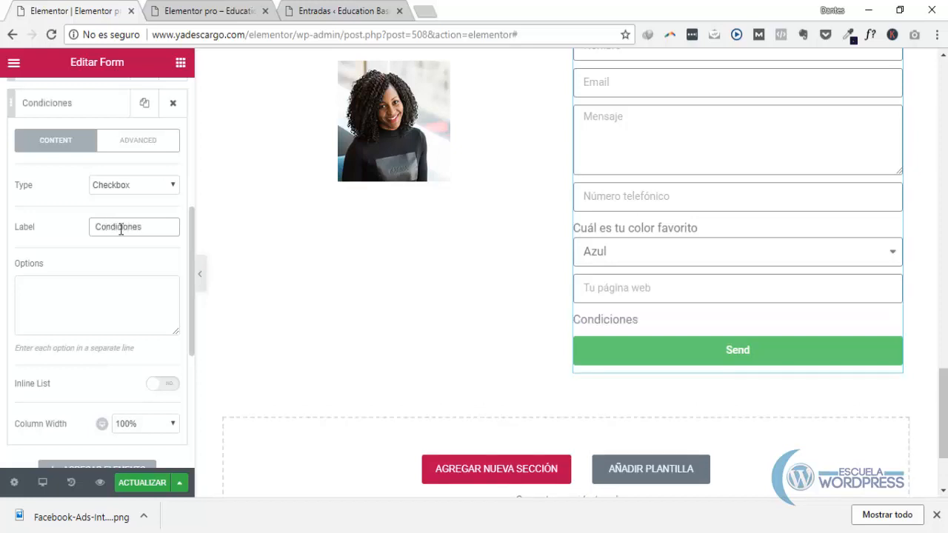
Step: Enter "Acepto todos los términos de privacidad" as the Condiciones checkbox's option and check it in the form preview
click(50, 284)
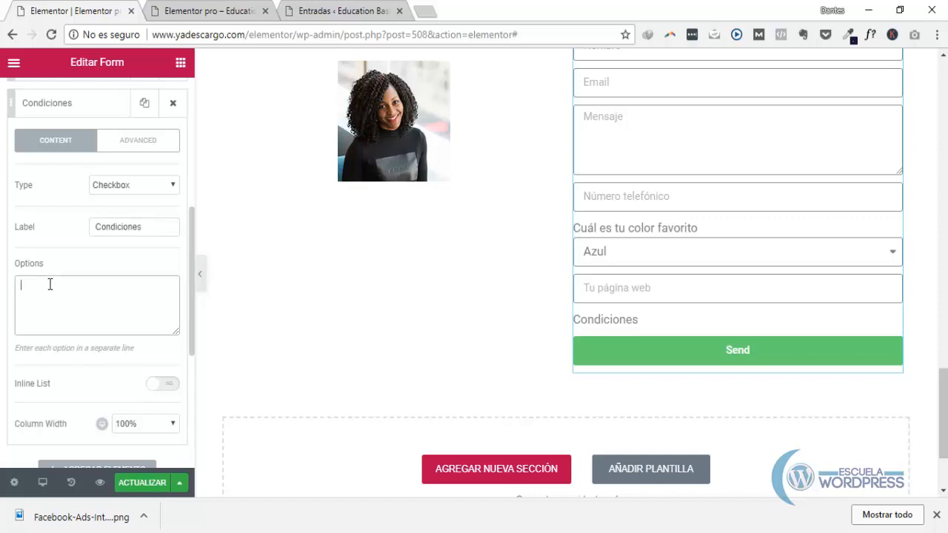
text(Acepto)
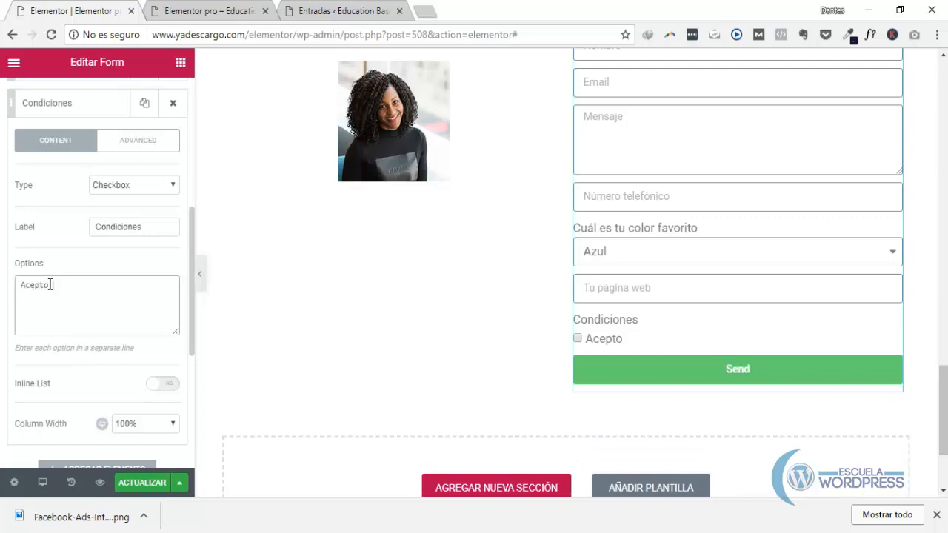
text( todos los )
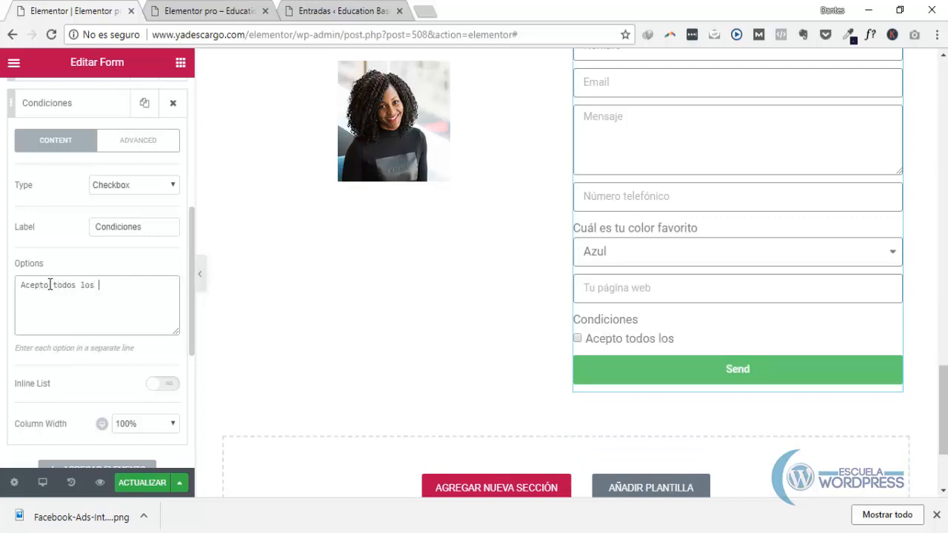
text(términos de pr)
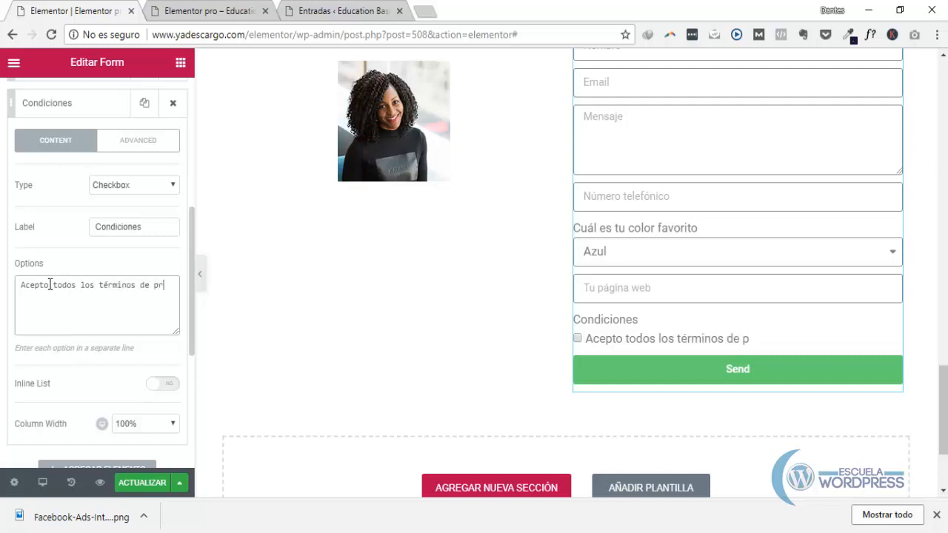
text(ivacidad)
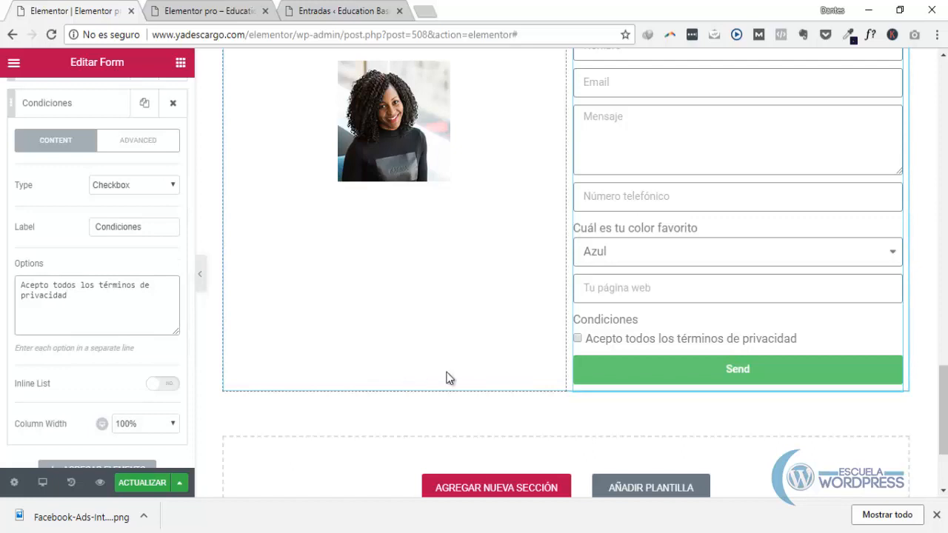
scroll(711, 334, up, 1)
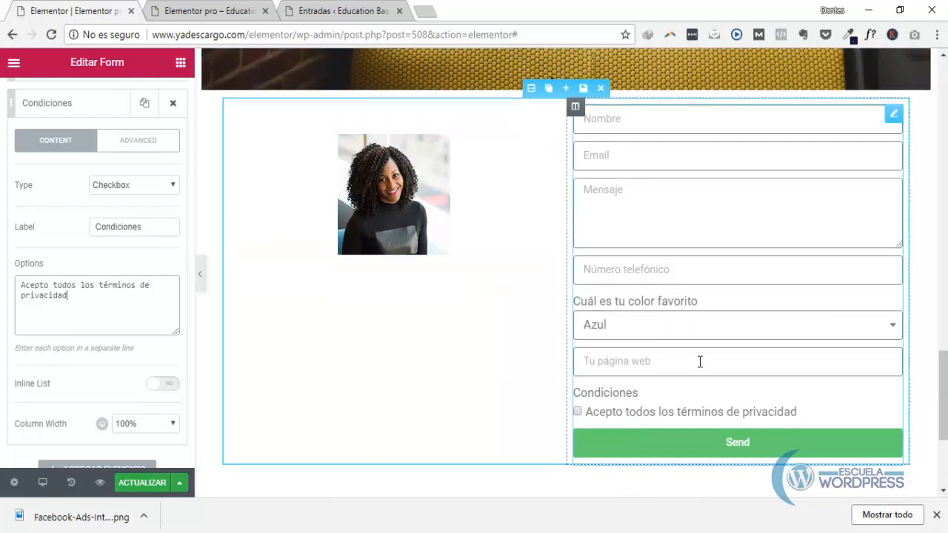
scroll(700, 362, down, 1)
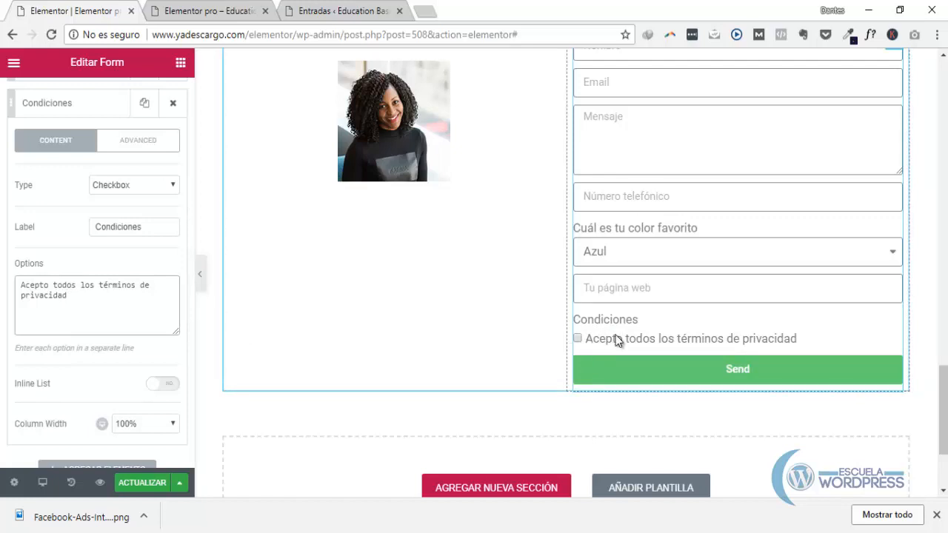
scroll(616, 338, up, 2)
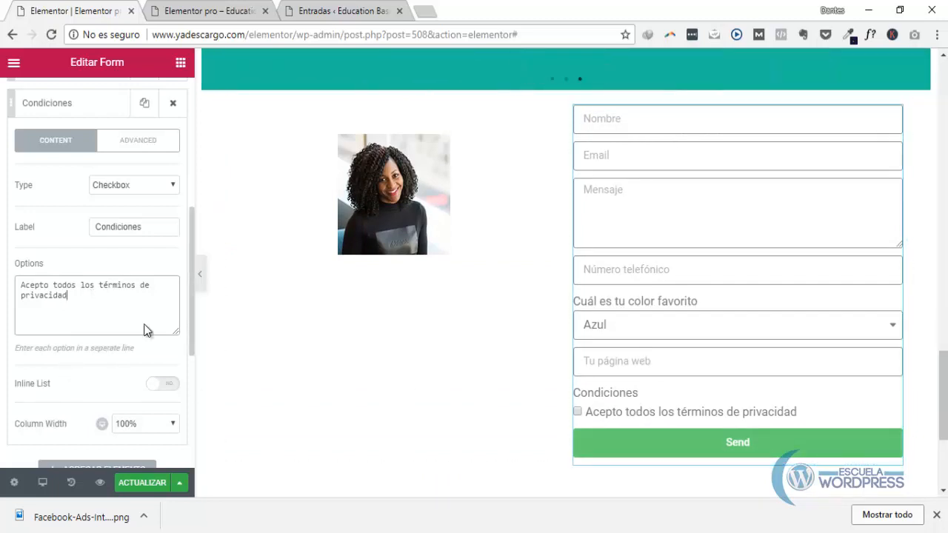
Step: Add an eighth form field below Condiciones and set its type to Radio
scroll(146, 330, down, 1)
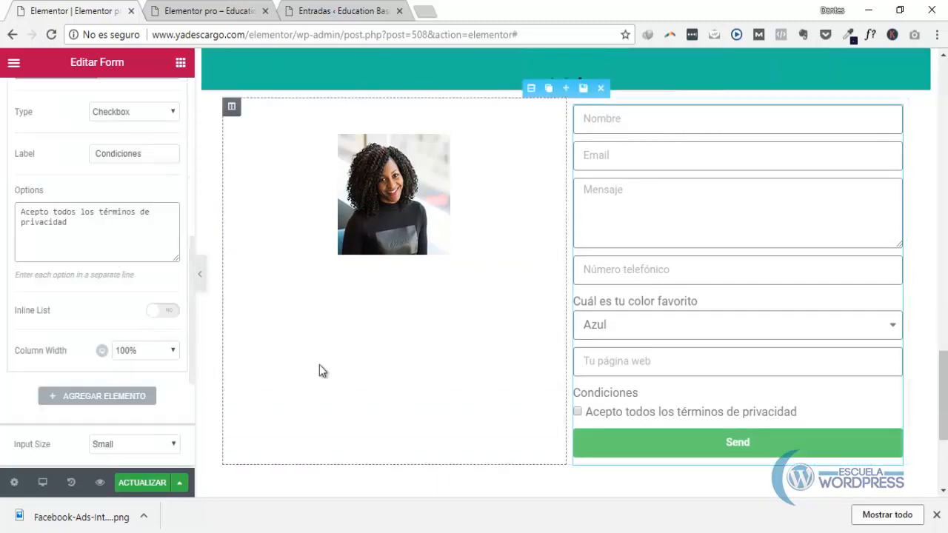
click(101, 401)
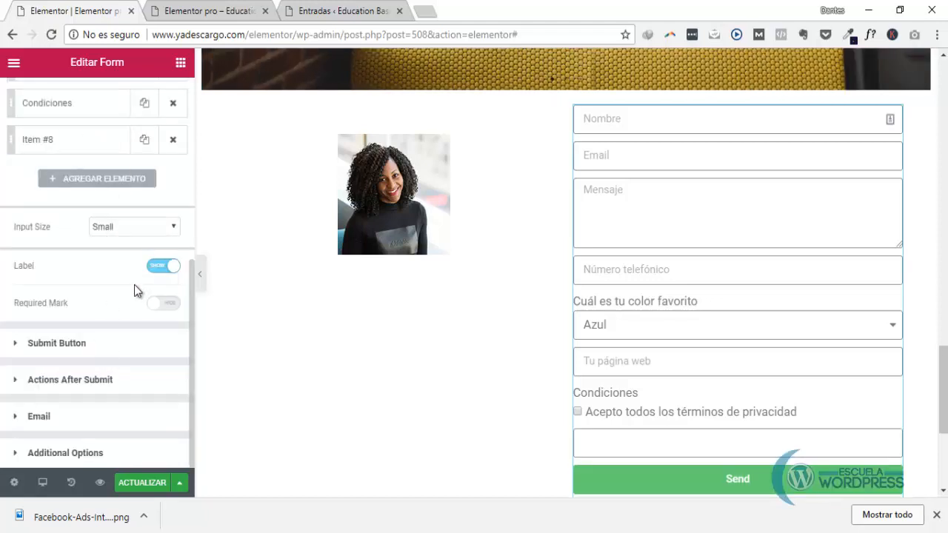
click(42, 142)
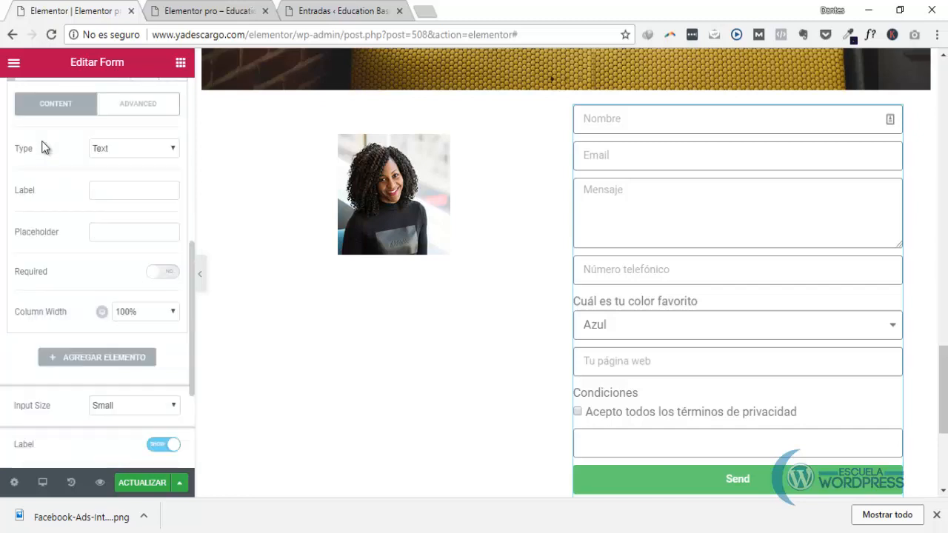
click(177, 151)
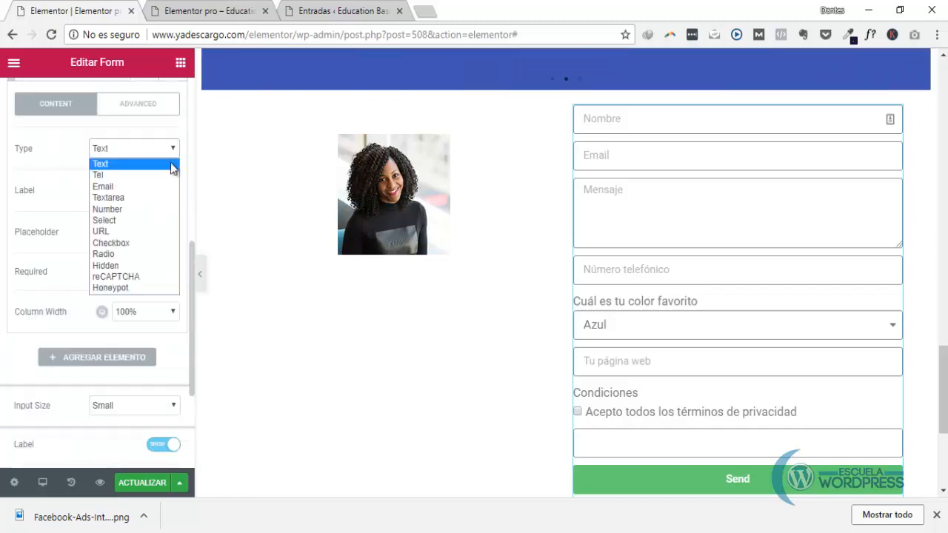
click(115, 255)
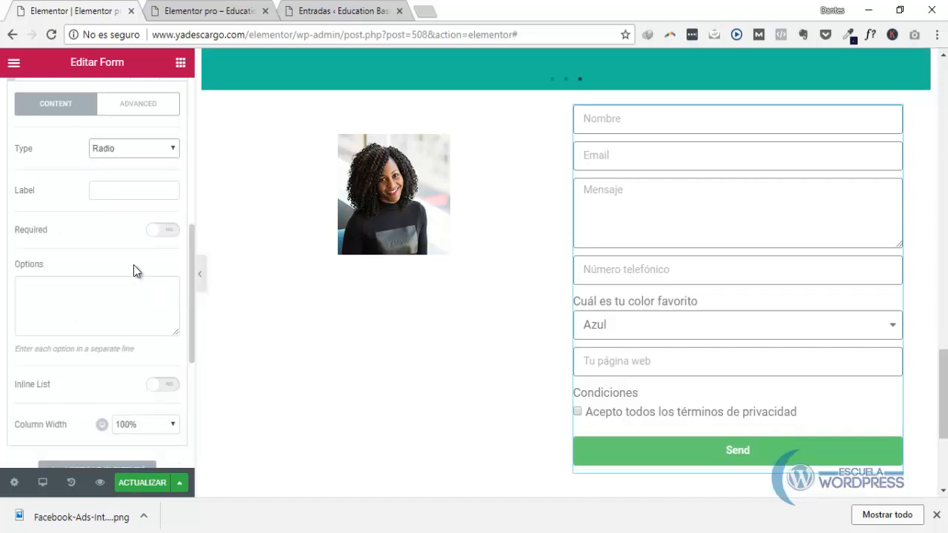
Step: Label the radio field "Radio", enter Opción 1, Opción 2 and Opción 3 as its options, and check them in the form preview
click(126, 192)
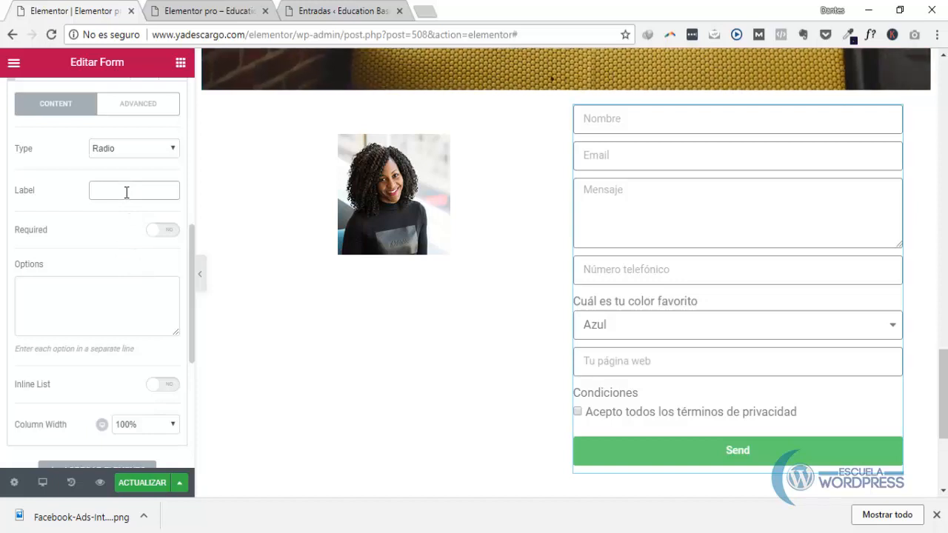
text(Radio)
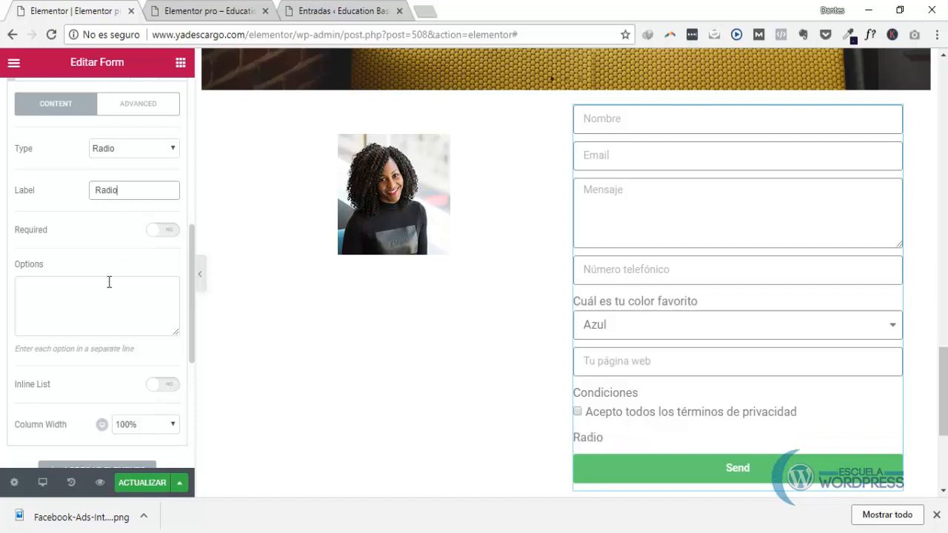
click(70, 291)
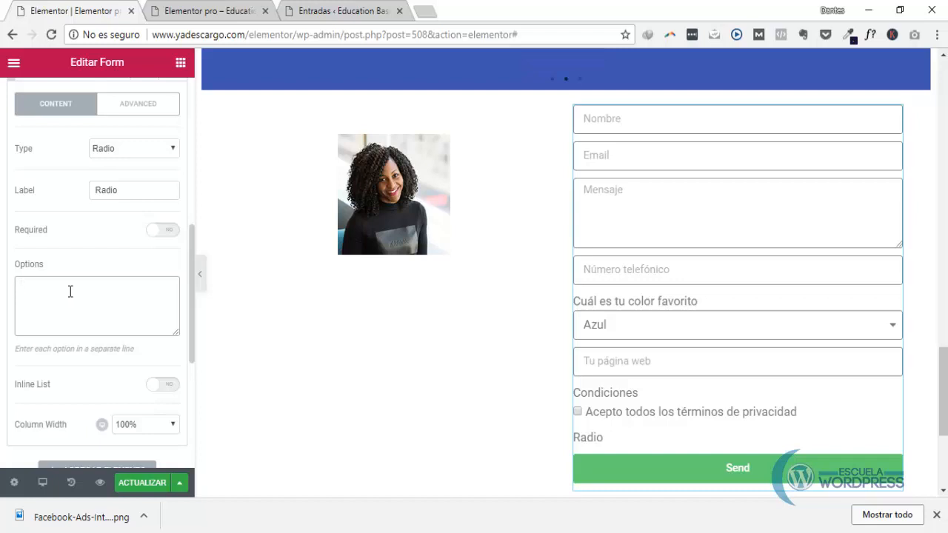
text(Op)
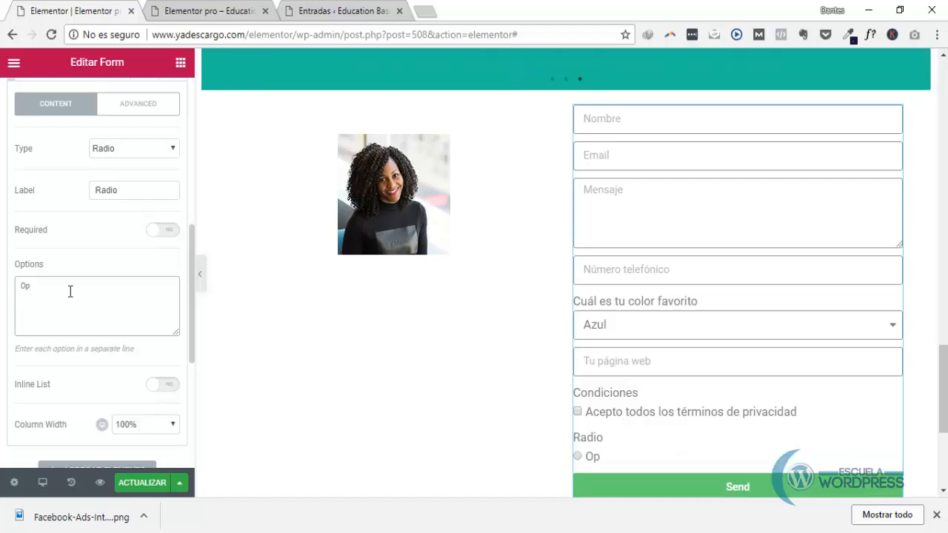
text(ción 1)
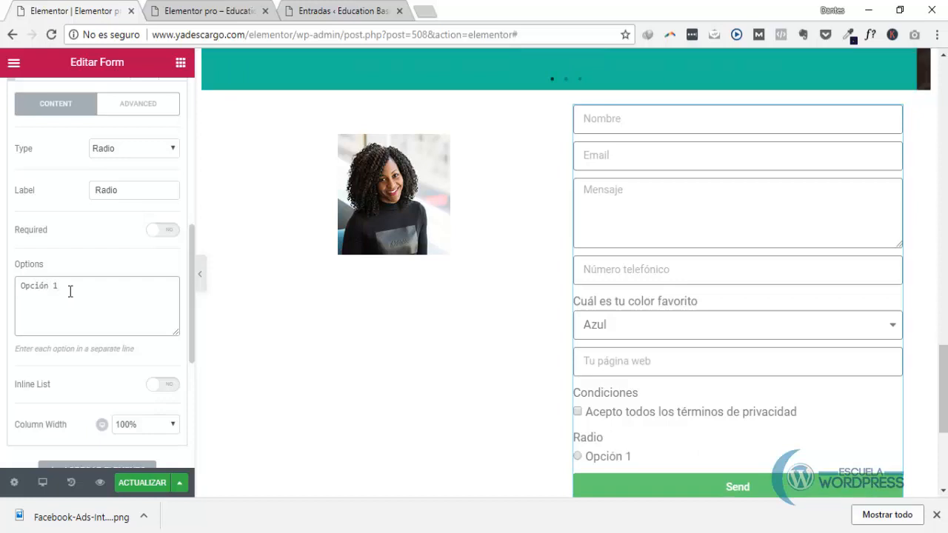
key(Return)
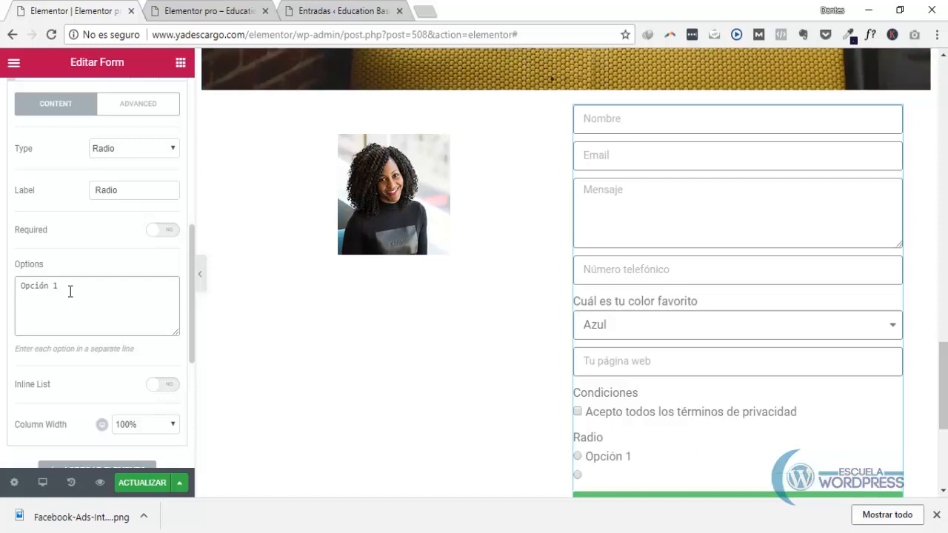
text(Opci)
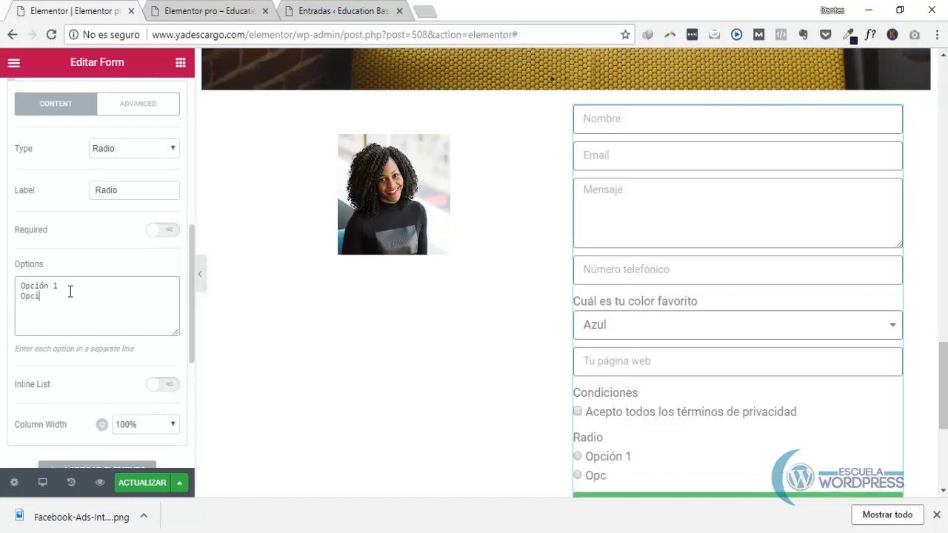
text(ón 2 )
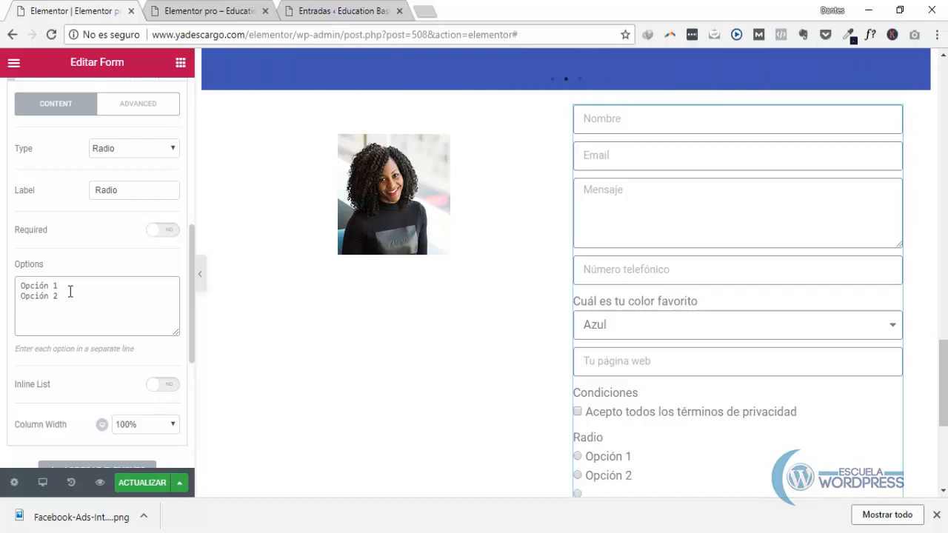
text(Opción 3)
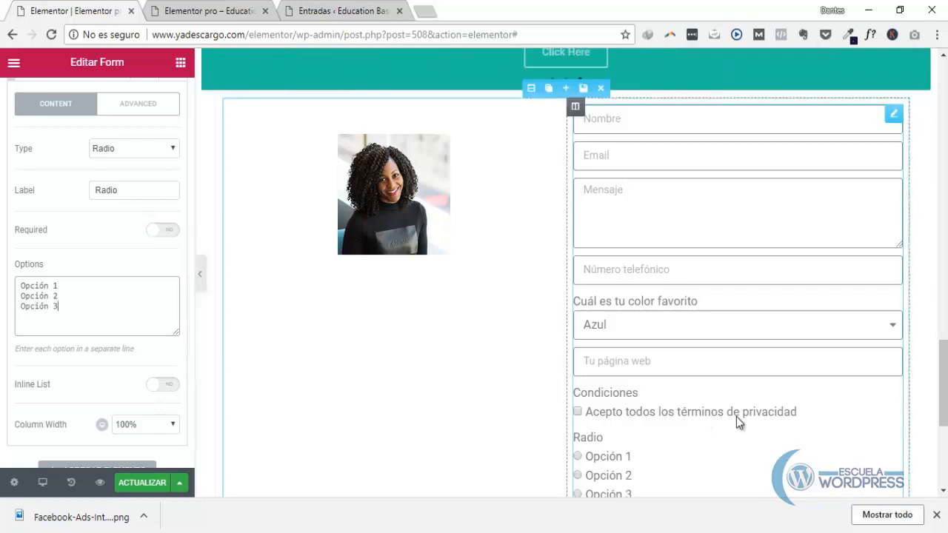
scroll(736, 416, down, 3)
scroll(830, 374, up, 2)
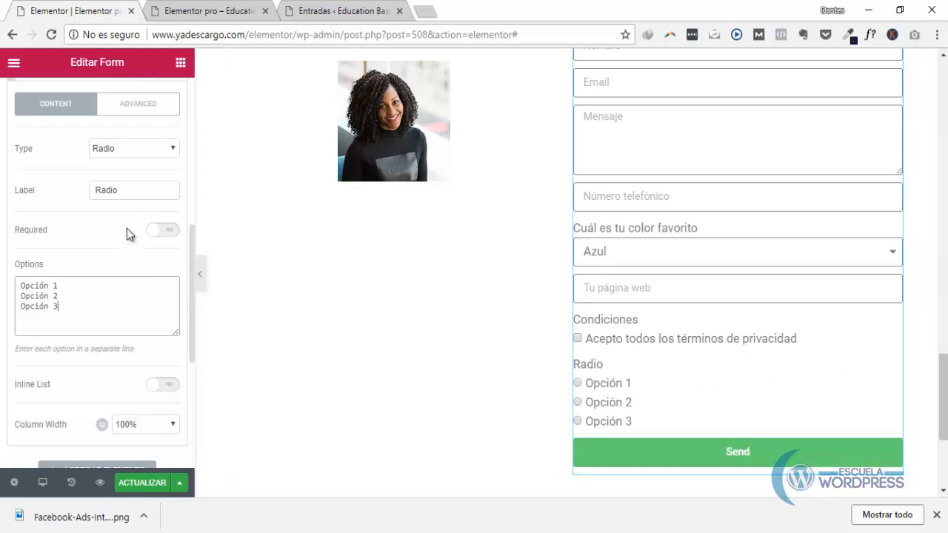
Step: Replace the radio field's label with "¿qUÉ TE GUSTÓ MÁ DEL CURSO?"
click(124, 191)
drag(124, 190, 93, 190)
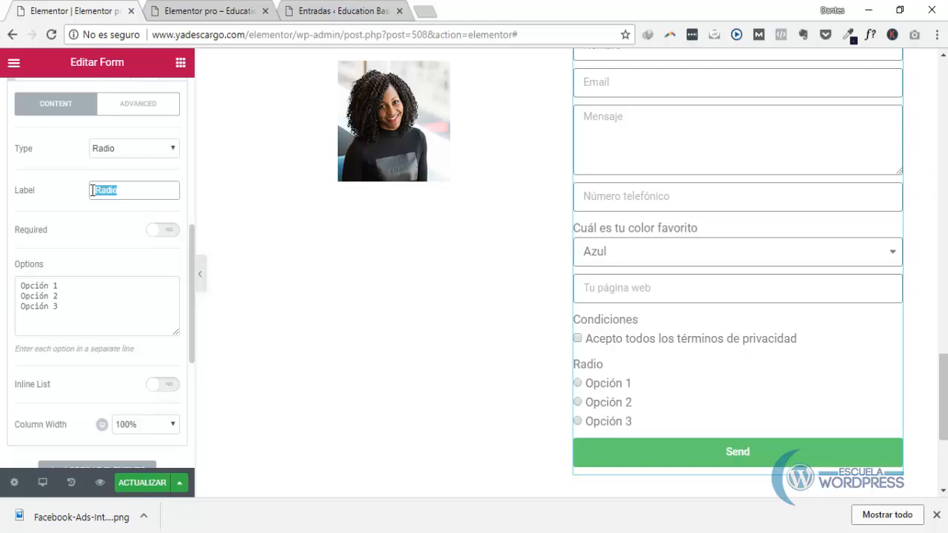
text(¿qUÉ TE GUST)
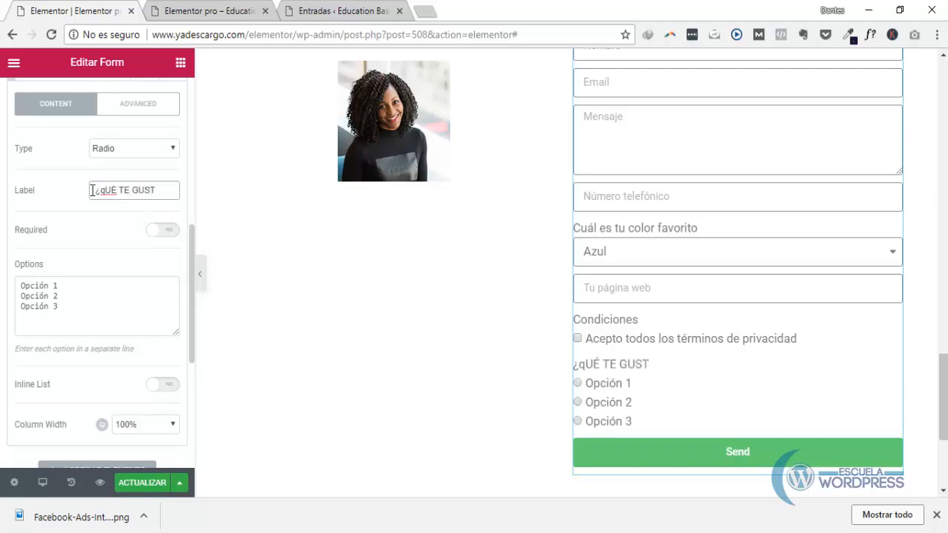
text(Ó MÁ)
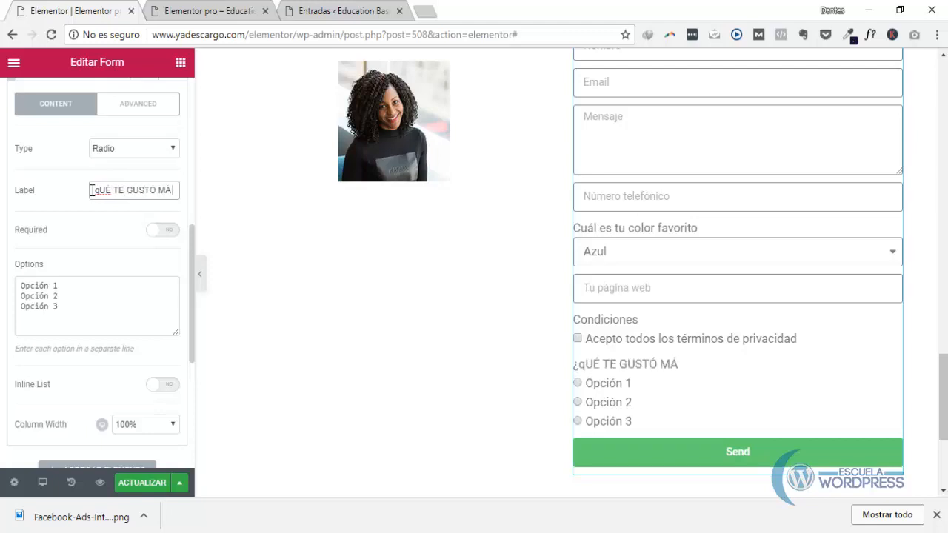
text( DEL CURSO?)
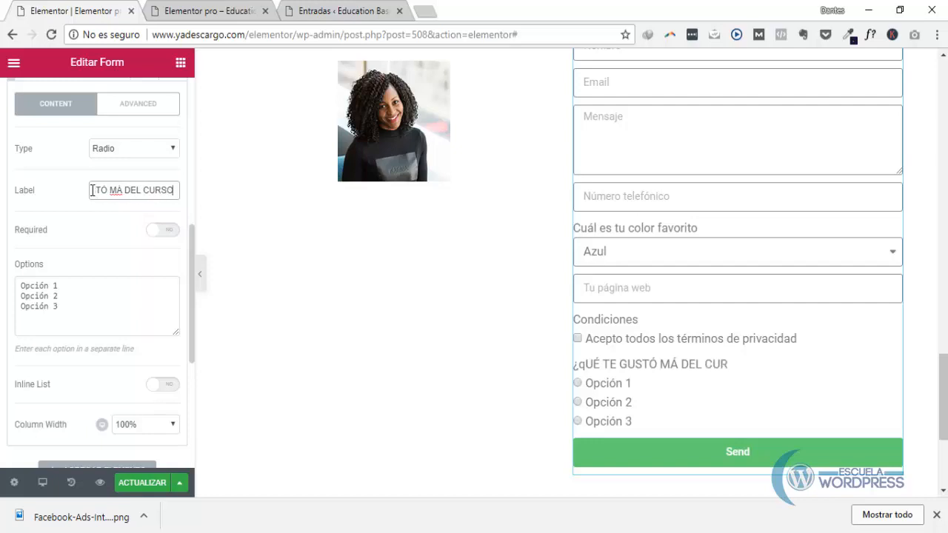
Step: Rename the radio field's three options as "Las clases 1", "Lecciones2" and "Ejercicios prácticos 3"
click(50, 285)
drag(50, 285, 23, 283)
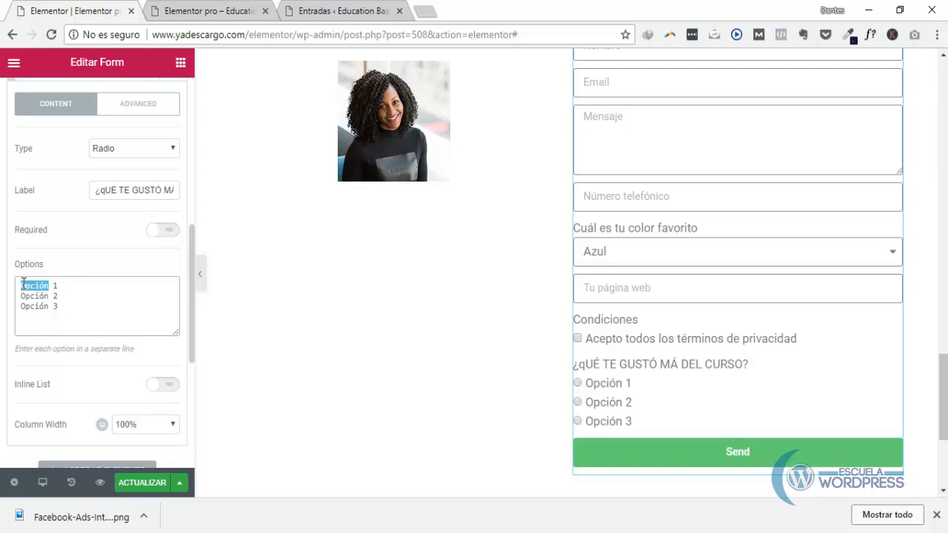
text(Las cla)
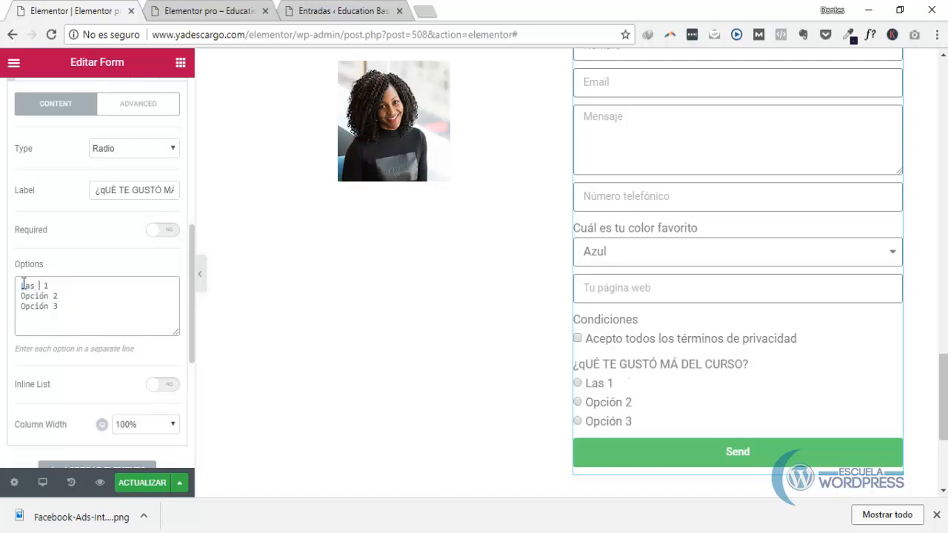
text(ses)
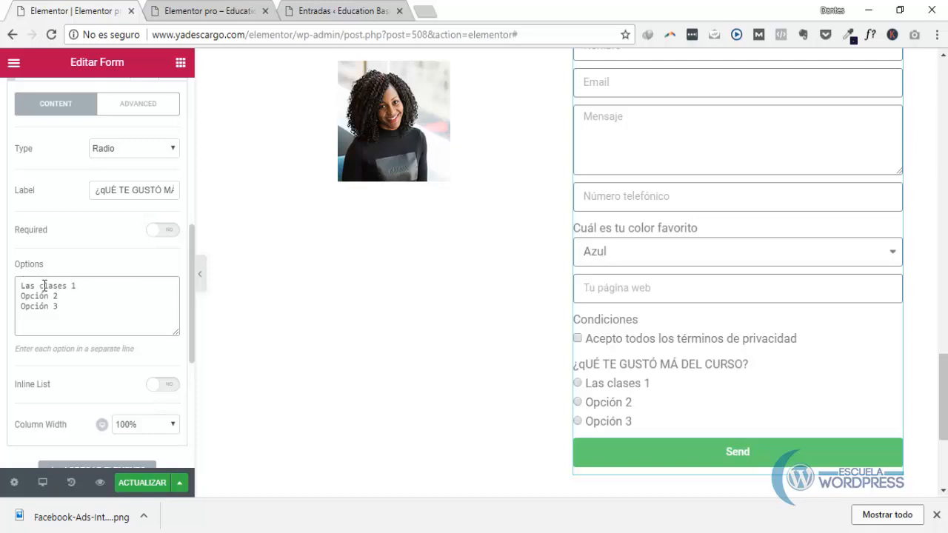
drag(53, 297, 17, 296)
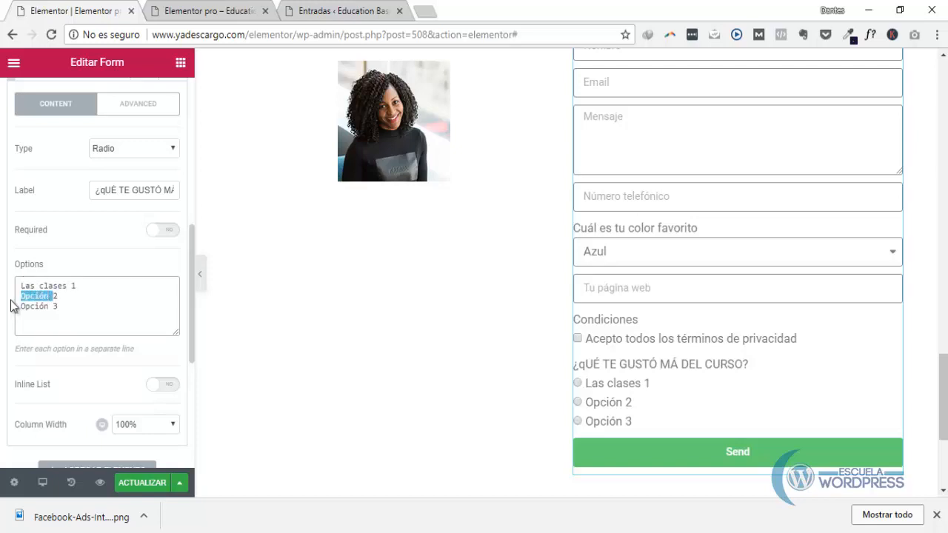
text(Leccio)
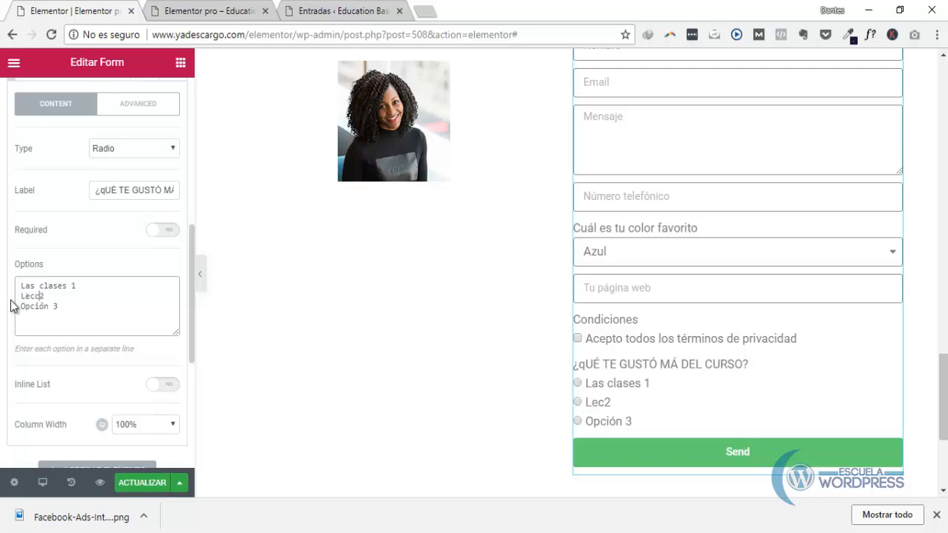
text(nes)
drag(50, 307, 6, 317)
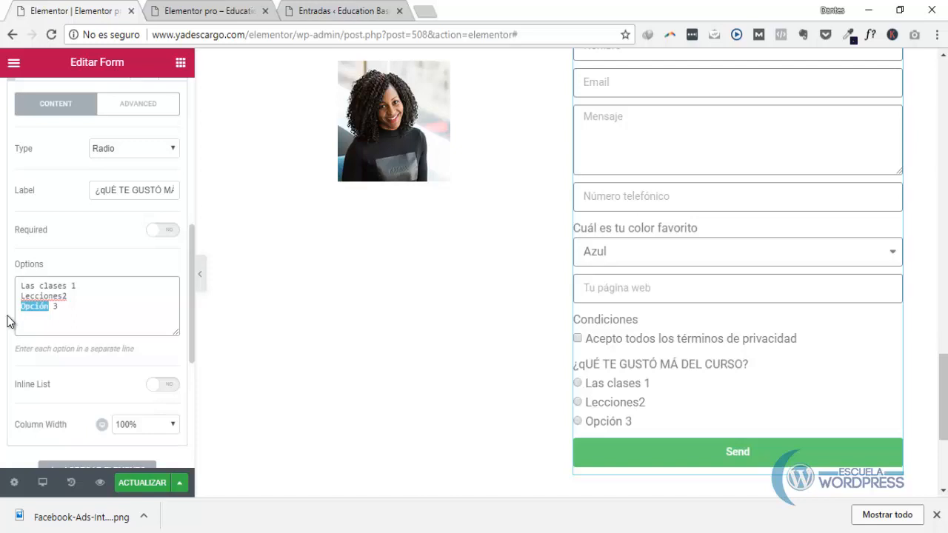
text(Ejercicio)
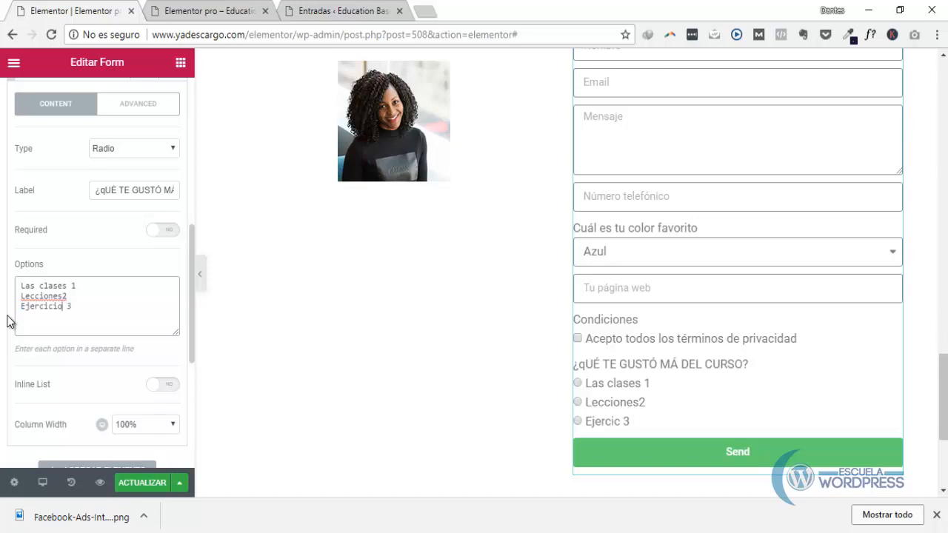
text(s prácti)
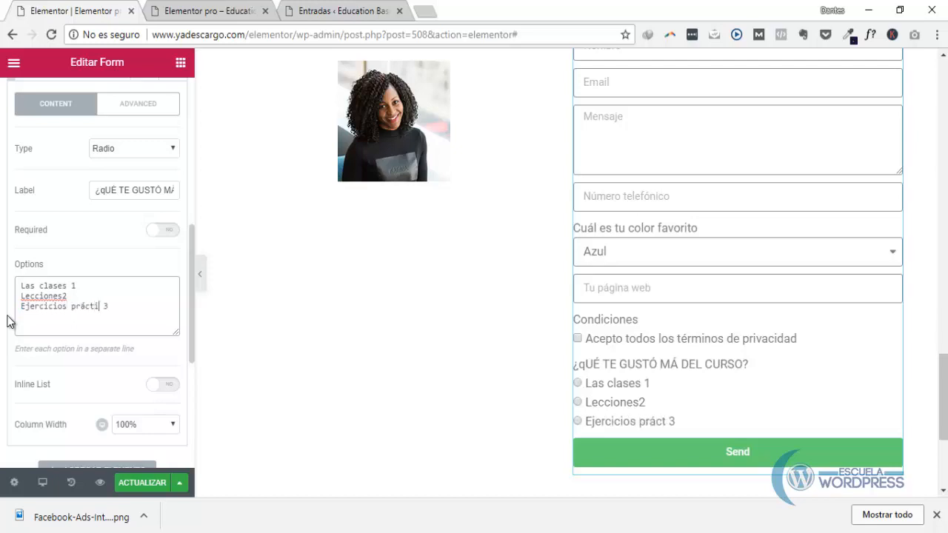
text(cos)
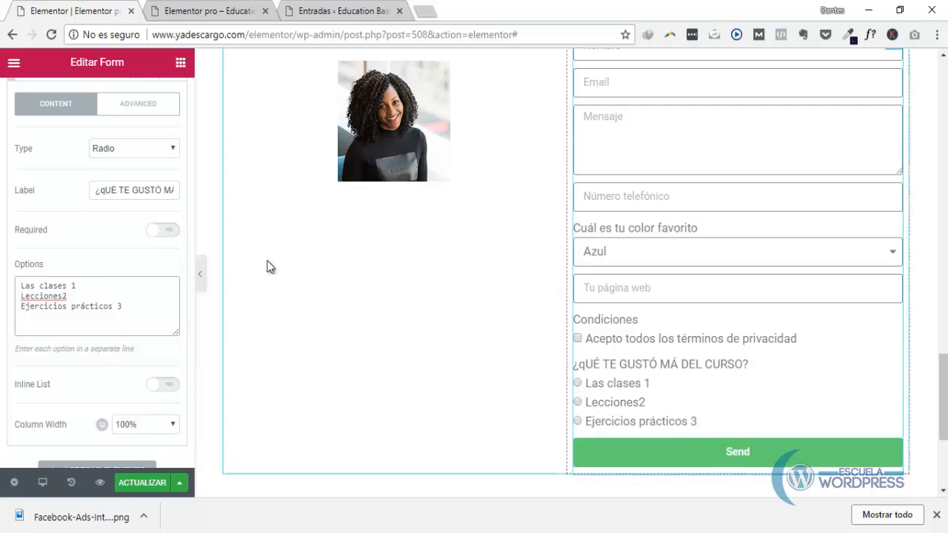
Step: Replace the radio field's label with "¿Qué te gustó más?"
click(105, 189)
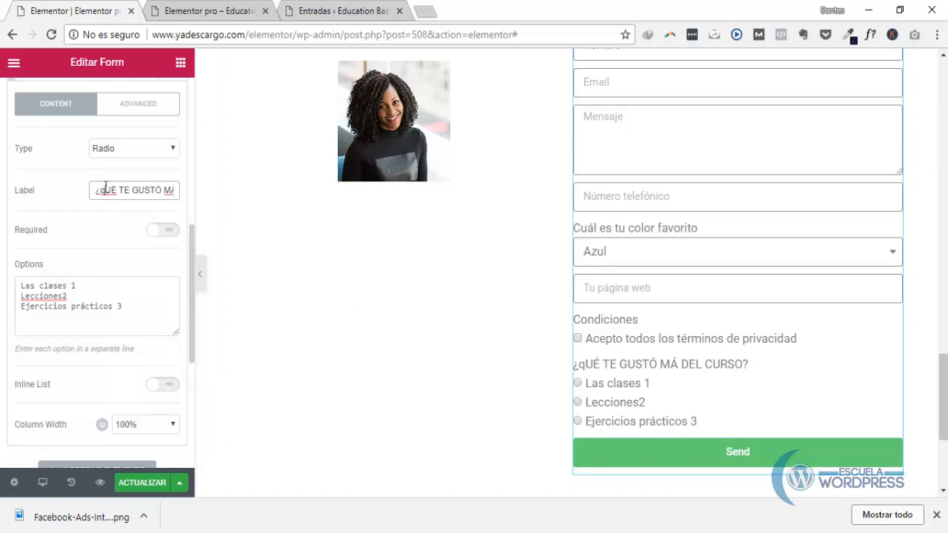
drag(104, 190, 220, 186)
key(BackSpace)
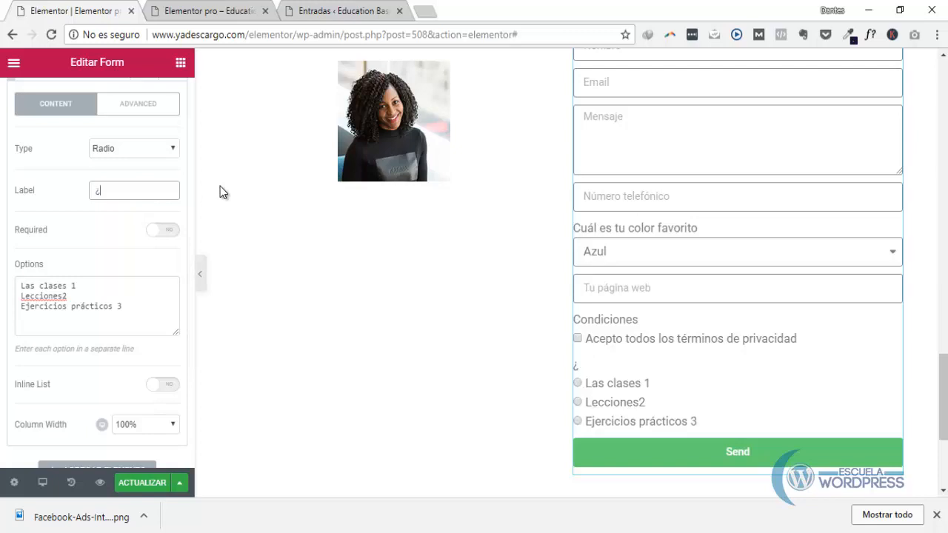
text(Qué te gustó m)
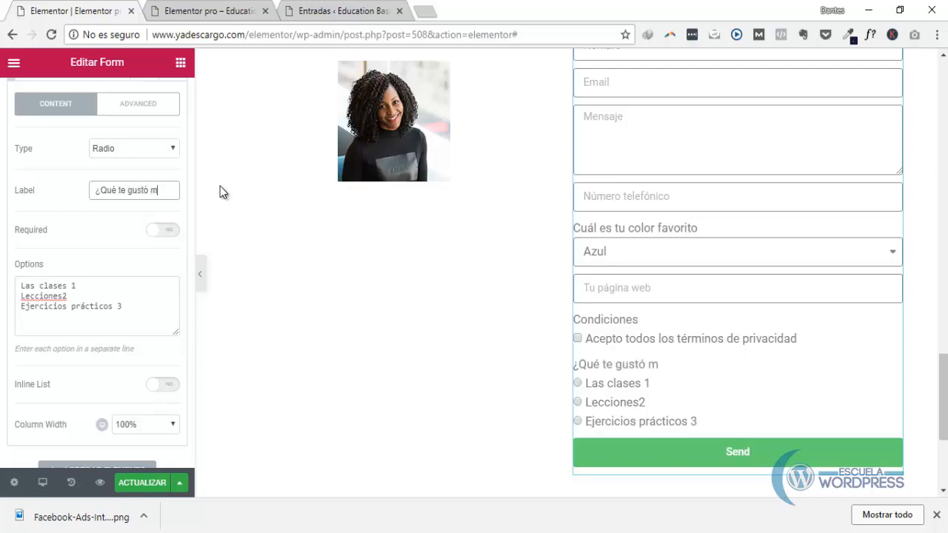
text(ás?)
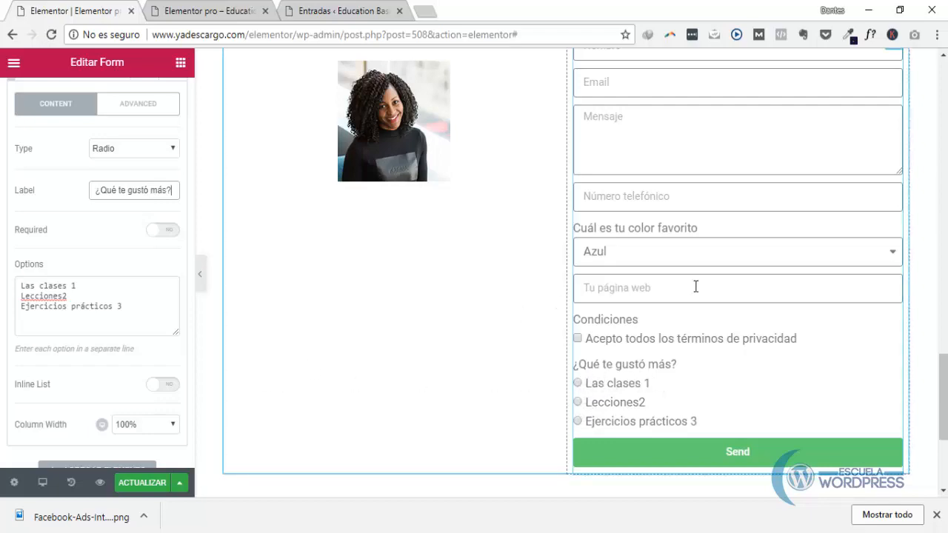
Step: Add a ninth form field below the "¿Qué te gustó más?" question, set its type to Hidden and check the form preview
scroll(694, 284, up, 3)
scroll(694, 284, down, 3)
scroll(95, 401, down, 2)
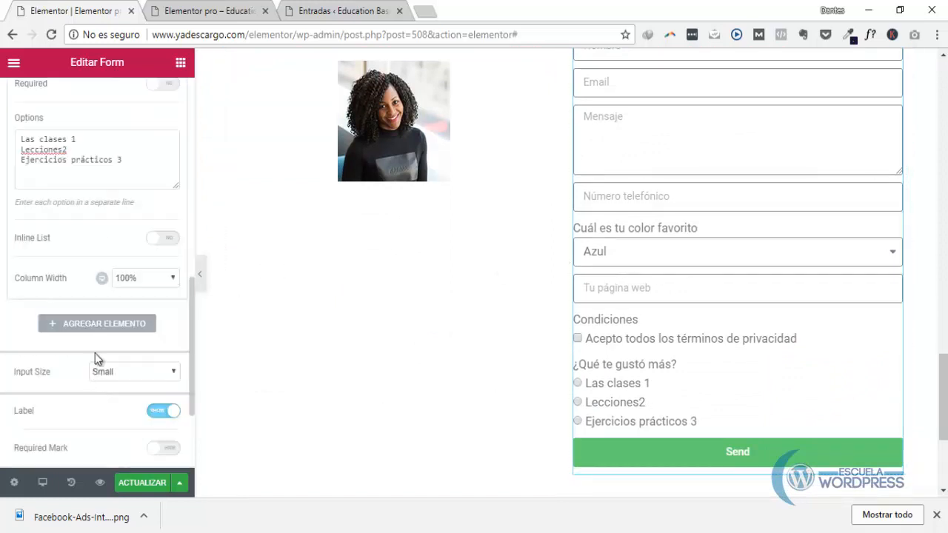
click(145, 317)
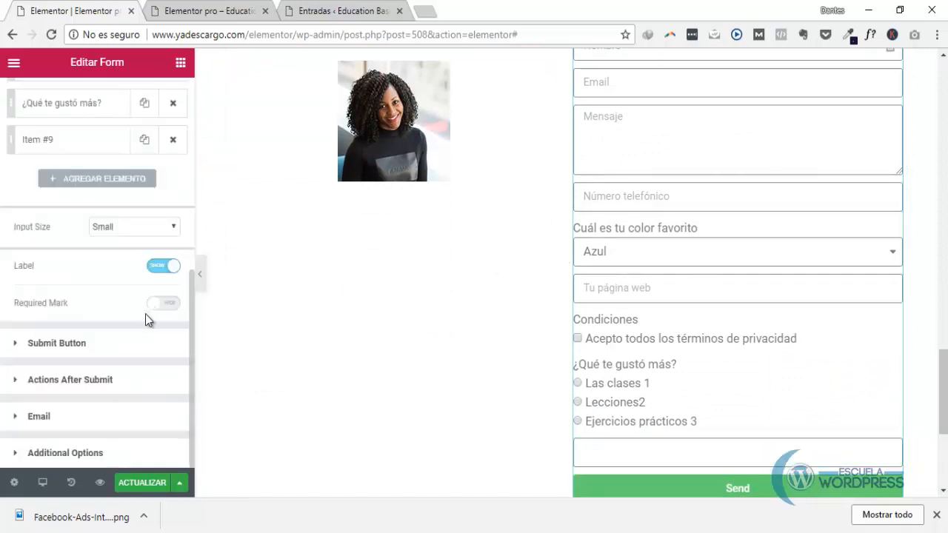
scroll(126, 397, up, 2)
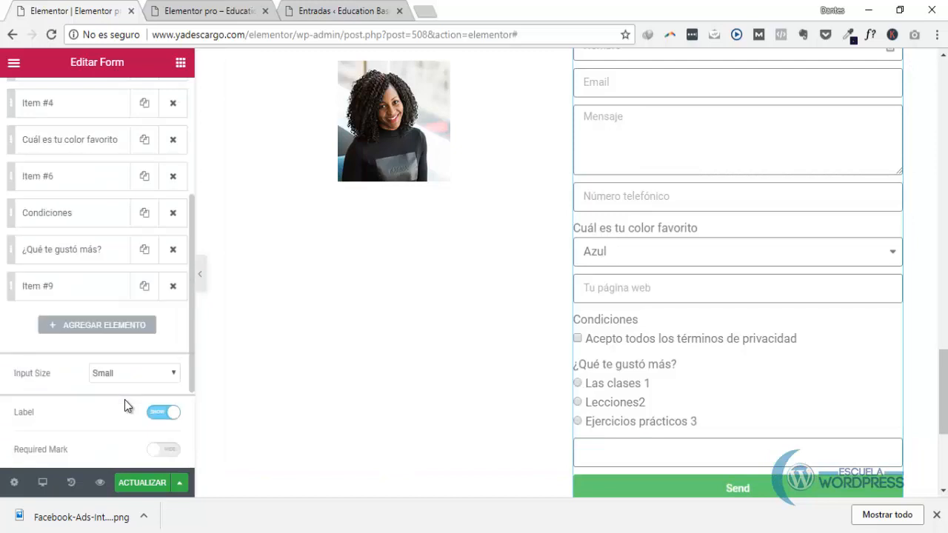
click(66, 290)
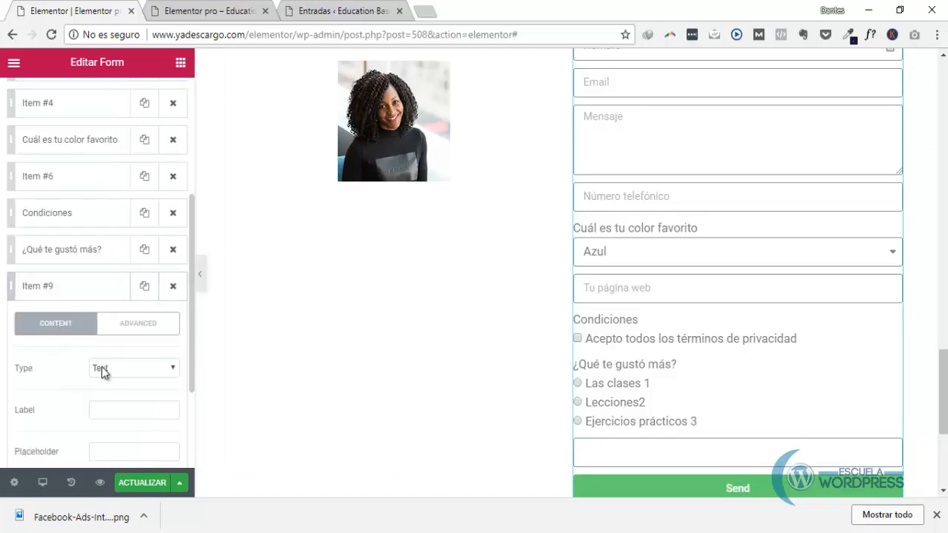
scroll(101, 371, down, 1)
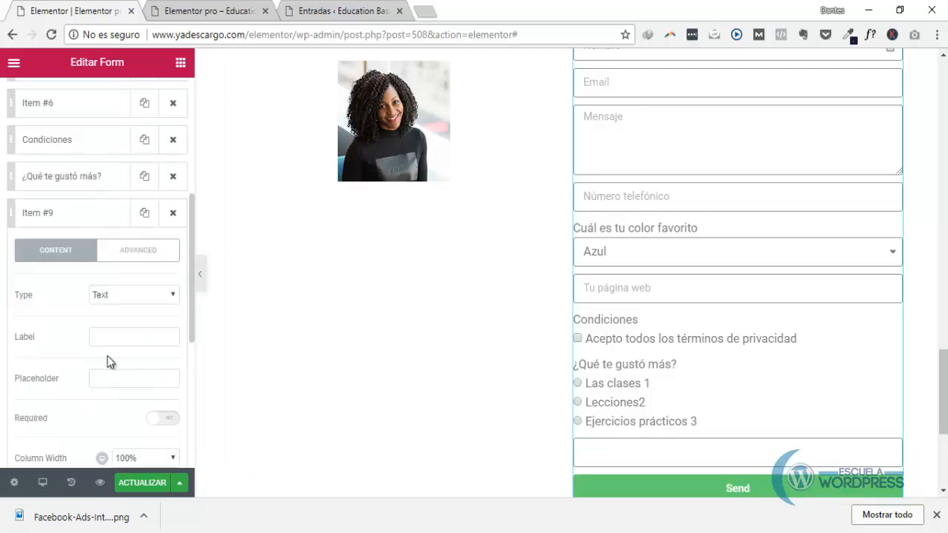
click(161, 297)
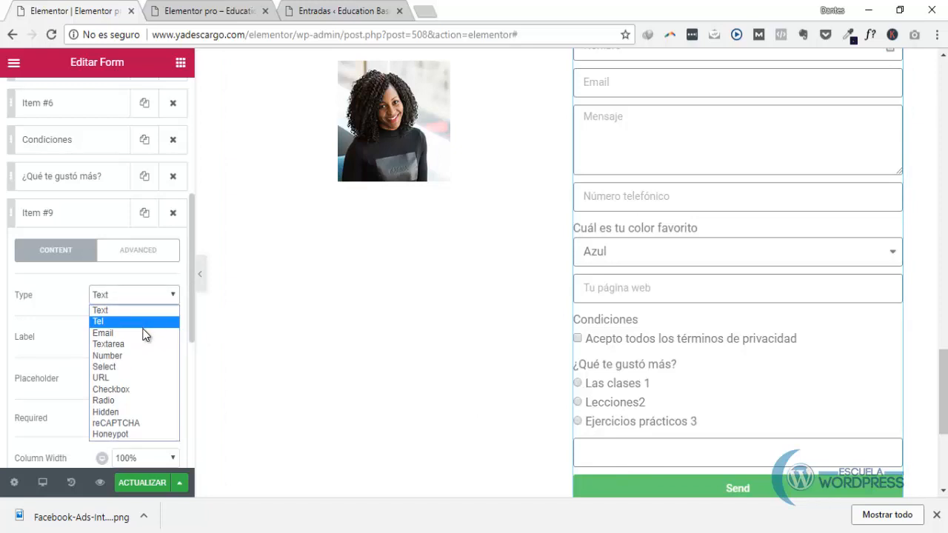
click(124, 412)
scroll(539, 419, down, 2)
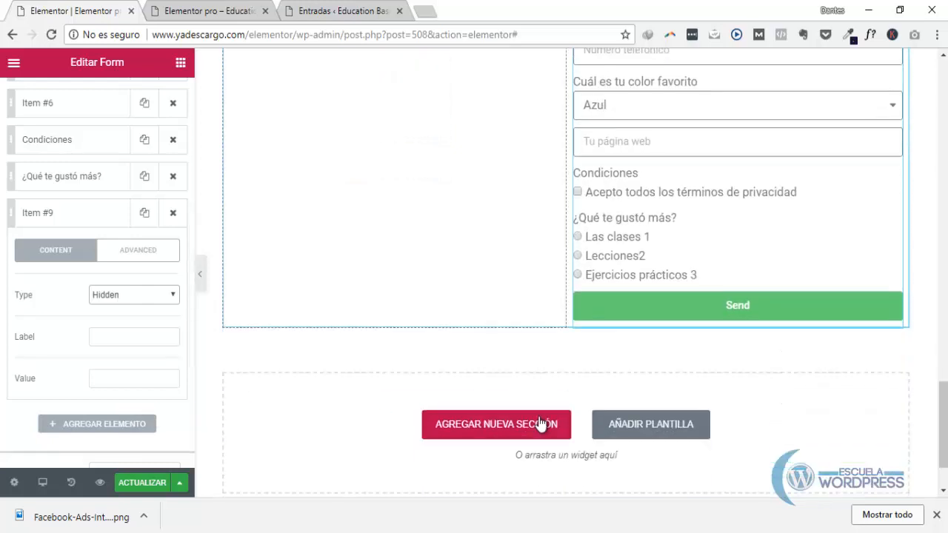
Step: Label the hidden field "prueba" and enter 2 as its value
scroll(91, 353, down, 1)
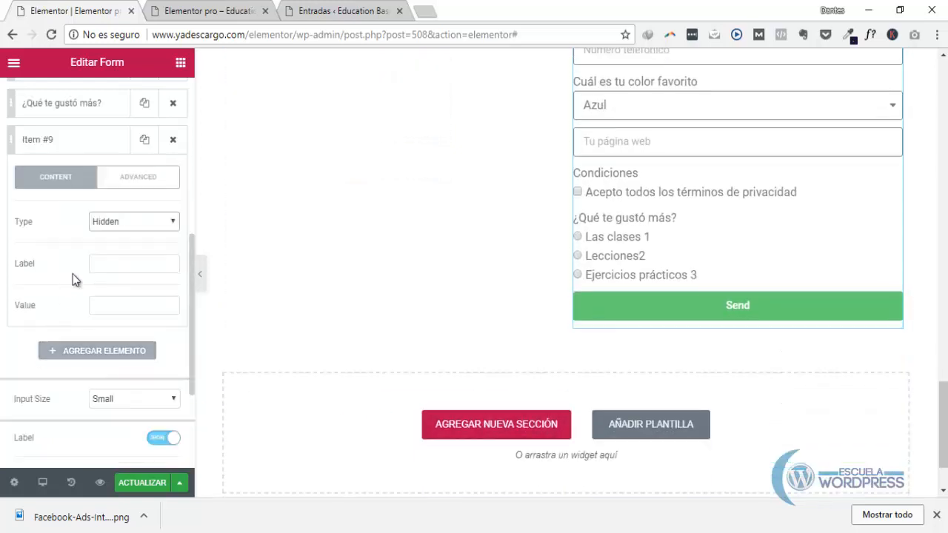
click(112, 265)
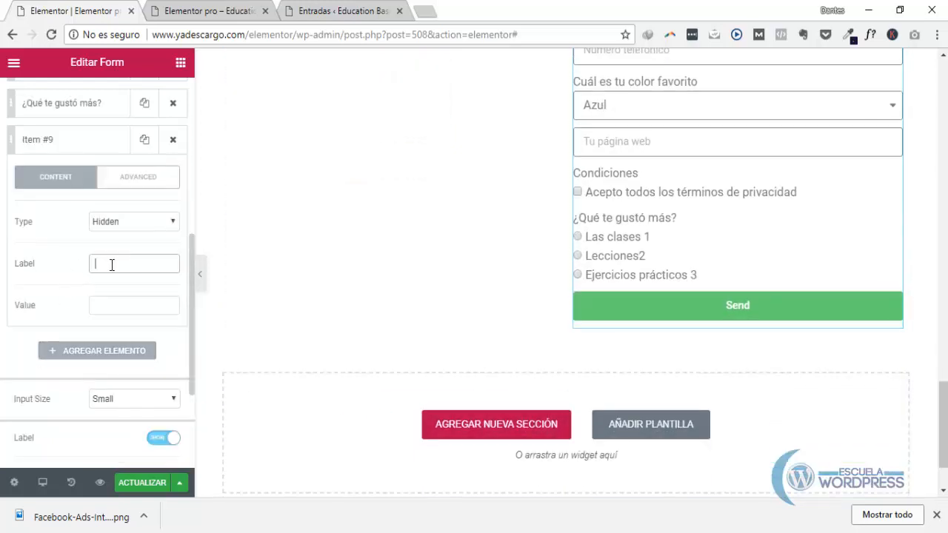
text(prueba)
click(106, 300)
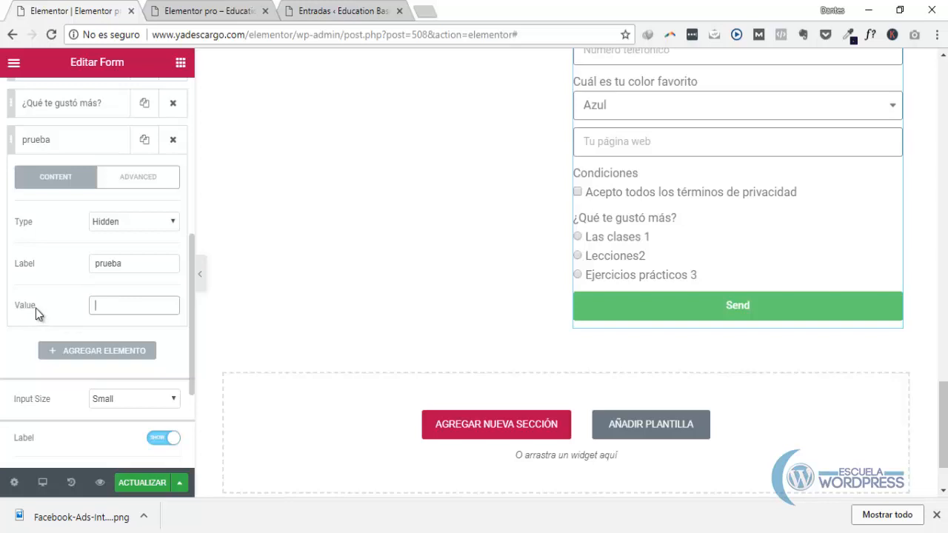
click(97, 310)
text(2)
key(ctrl+a)
Step: Change the ninth field's type to reCAPTCHA and clear its label
key(shift+Tab)
key(shift+Tab)
key(alt+Down)
key(Home)
key(Down)
key(Down)
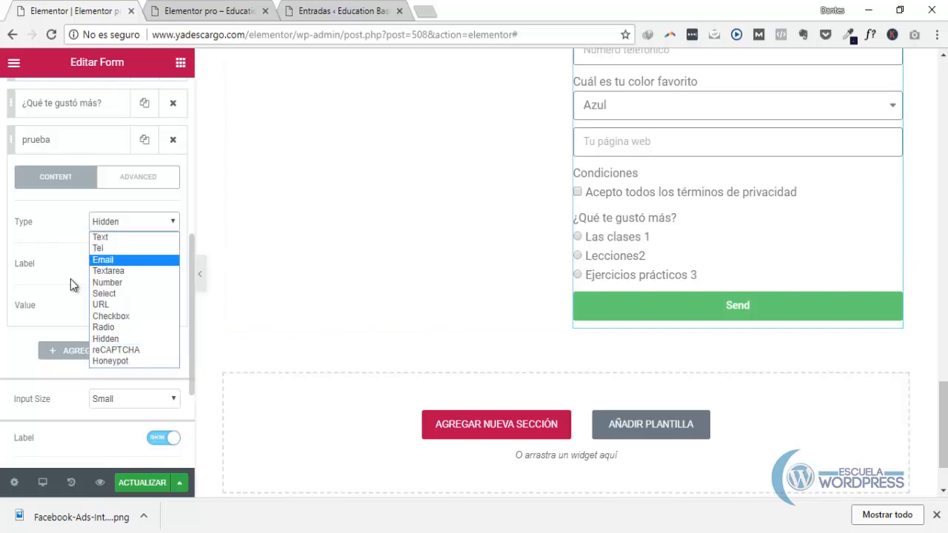
key(Down)
key(Down)
key(Down)
key(Down)
key(Down)
key(Down)
key(Down)
key(Down)
key(Down)
key(Up)
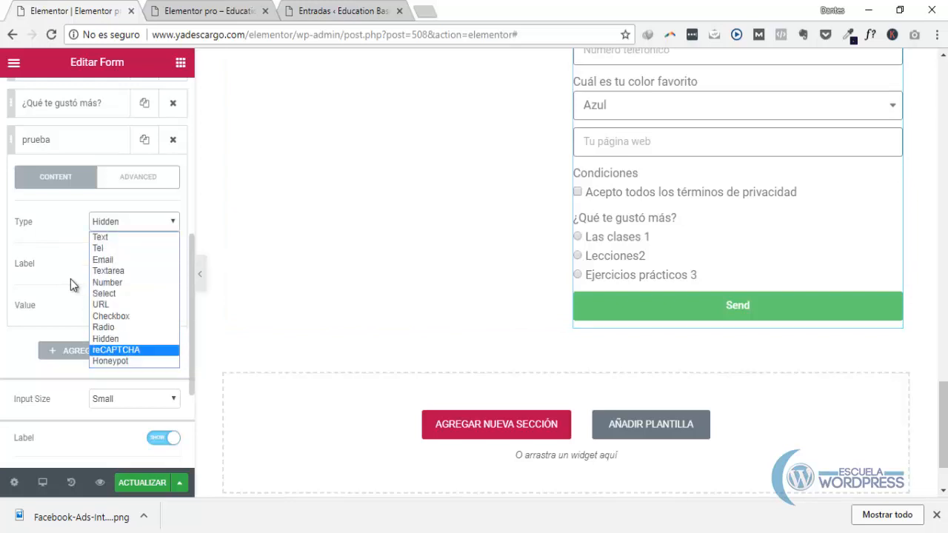
key(Up)
key(Up)
key(Up)
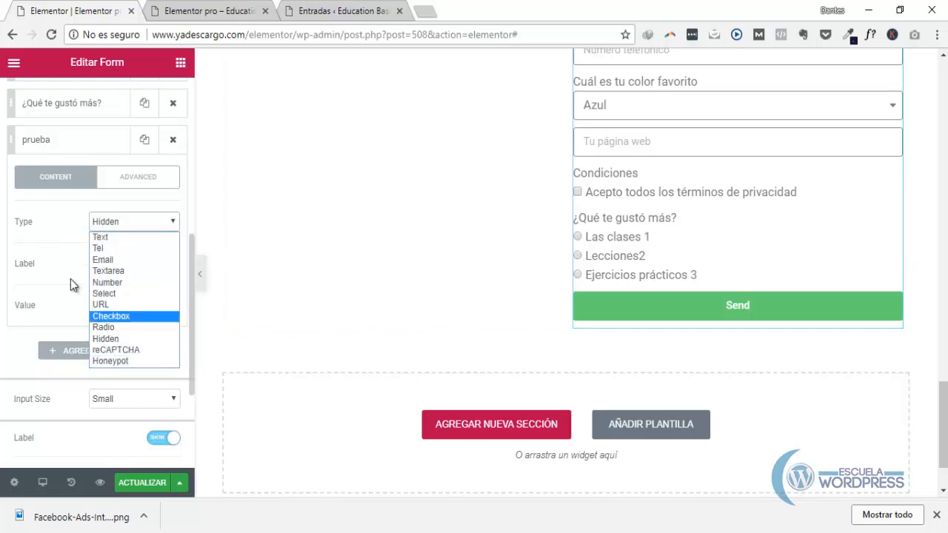
key(Down)
key(Down)
key(Down)
key(Down)
key(Up)
key(Return)
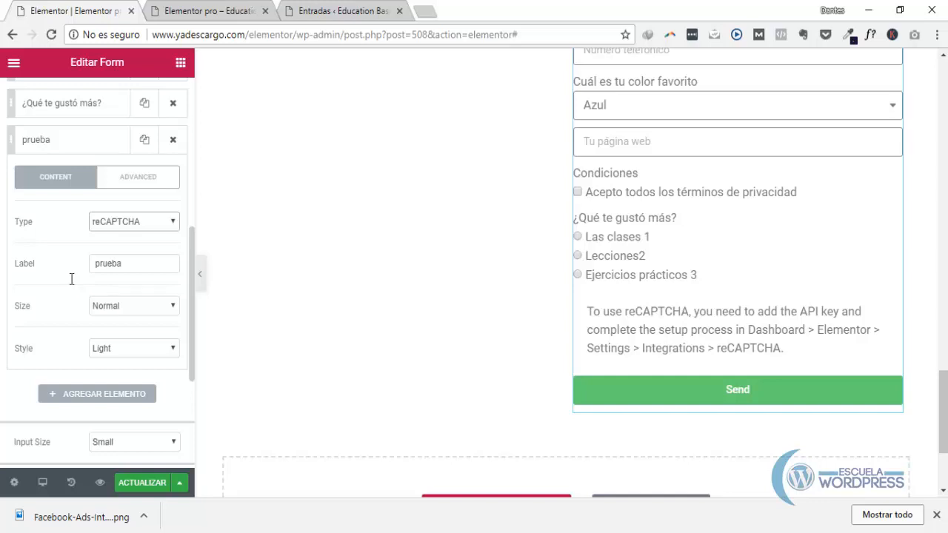
double_click(71, 280)
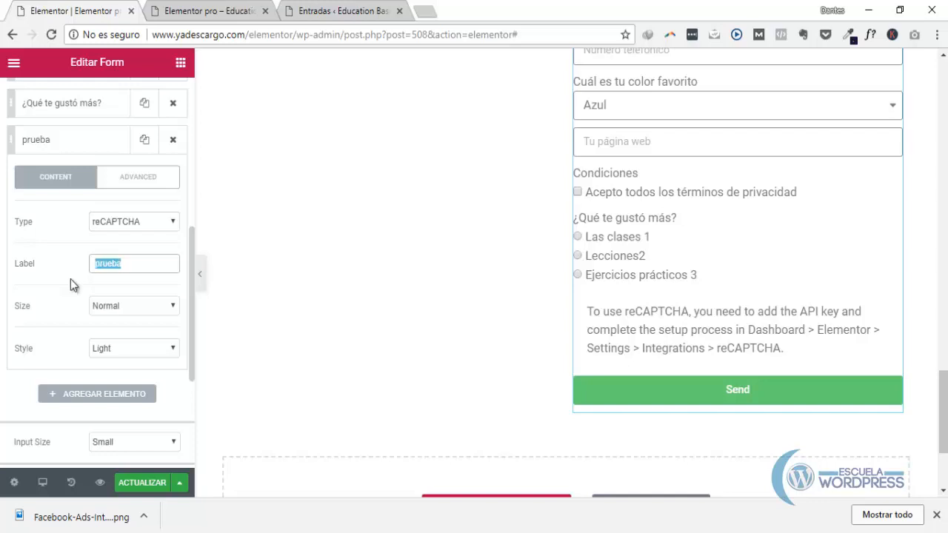
key(BackSpace)
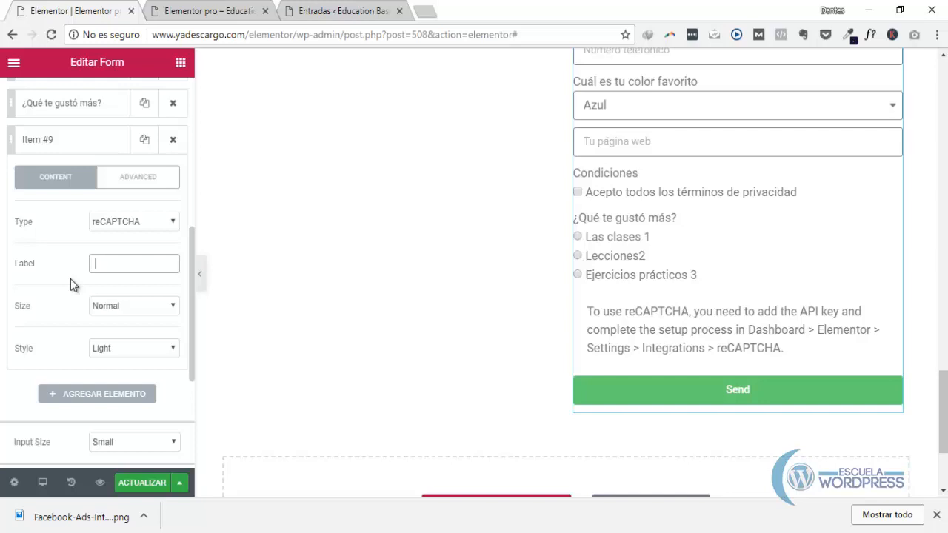
Step: Try the Compact size for the reCAPTCHA field and set it back to Normal
key(Tab)
key(alt+Down)
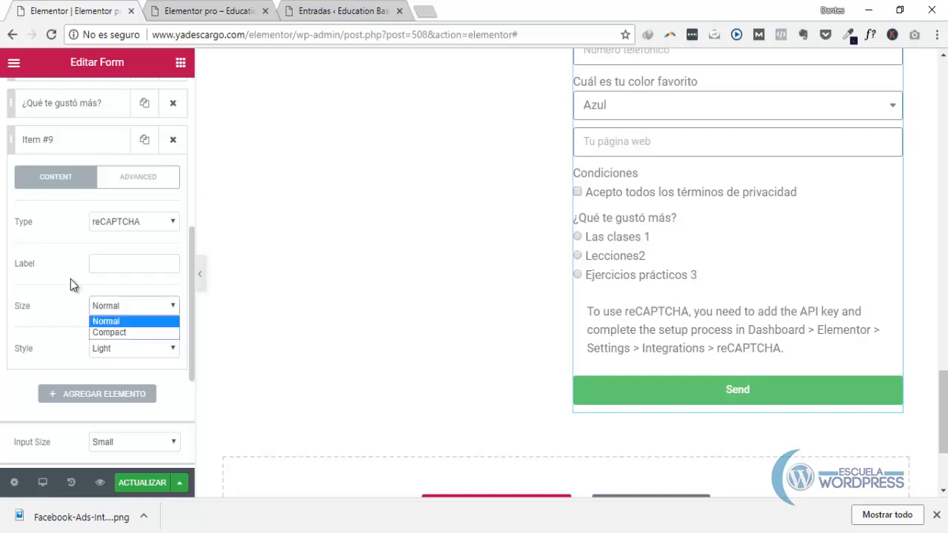
key(Down)
key(Return)
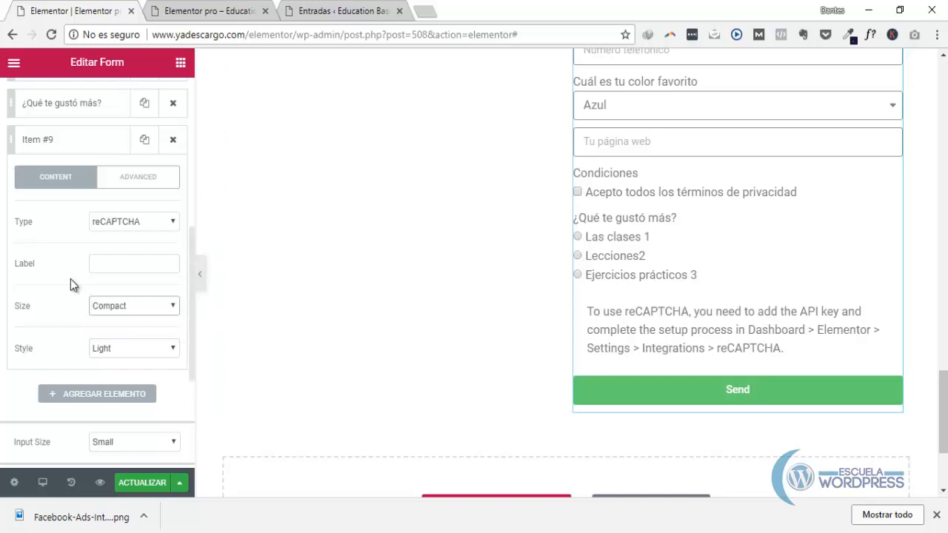
key(alt+Down)
key(Up)
key(Return)
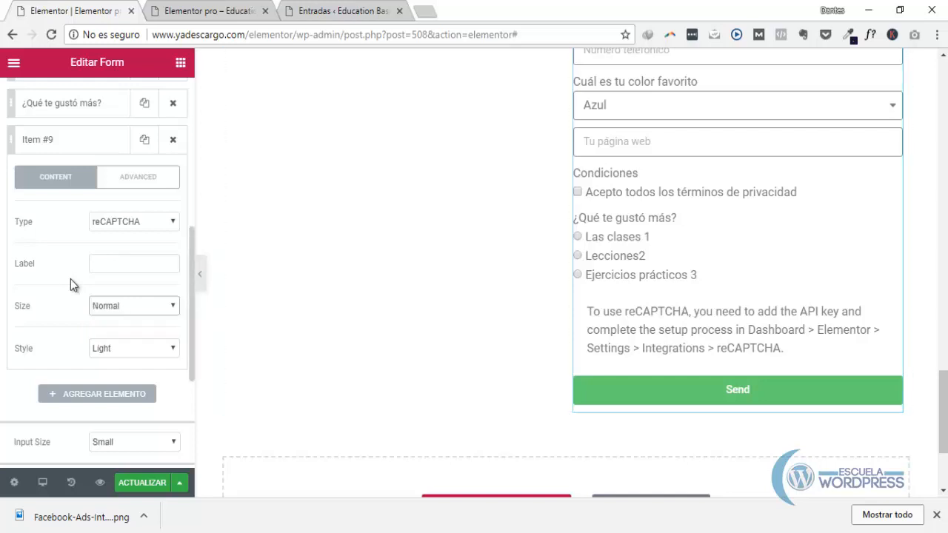
Step: Try the Dark style for the reCAPTCHA field and set it back to Light
key(Tab)
key(alt+Down)
key(Down)
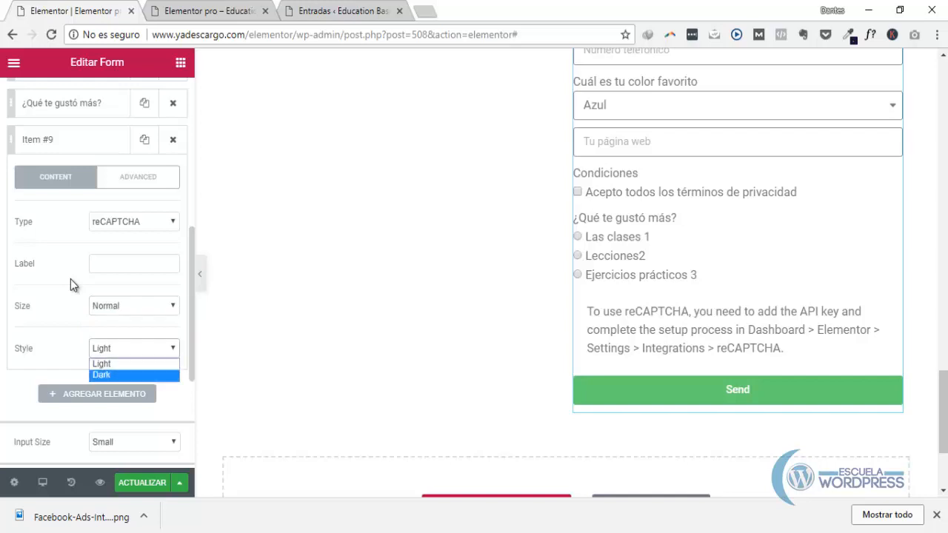
key(Return)
key(alt+Down)
key(Up)
key(Return)
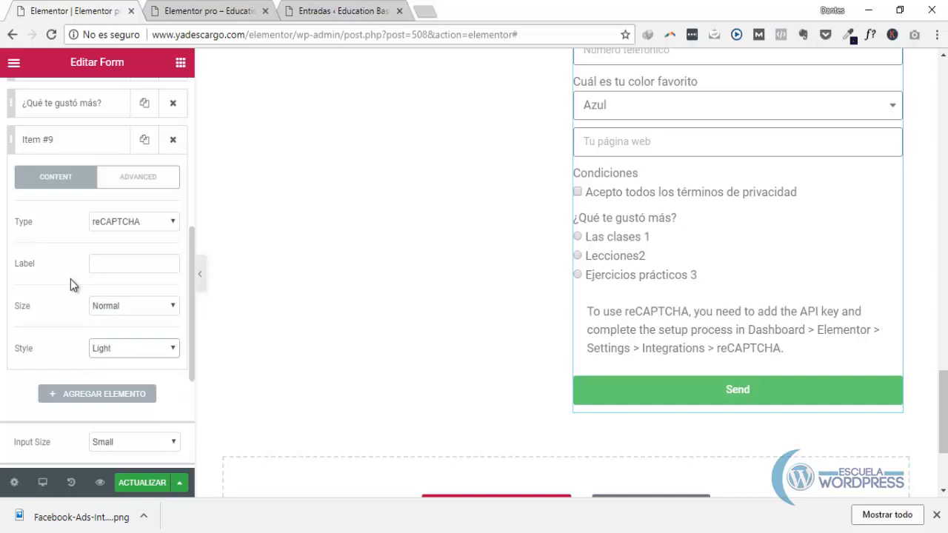
scroll(72, 284, down, 2)
scroll(72, 284, up, 2)
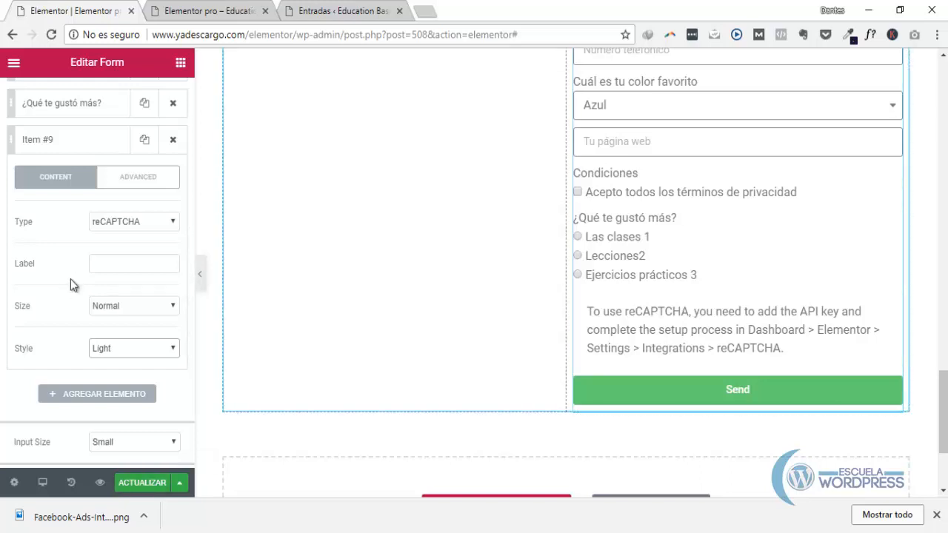
Step: Save the page and review the contact form down to the Send button in the page preview, returning to the editor
key(ctrl+s)
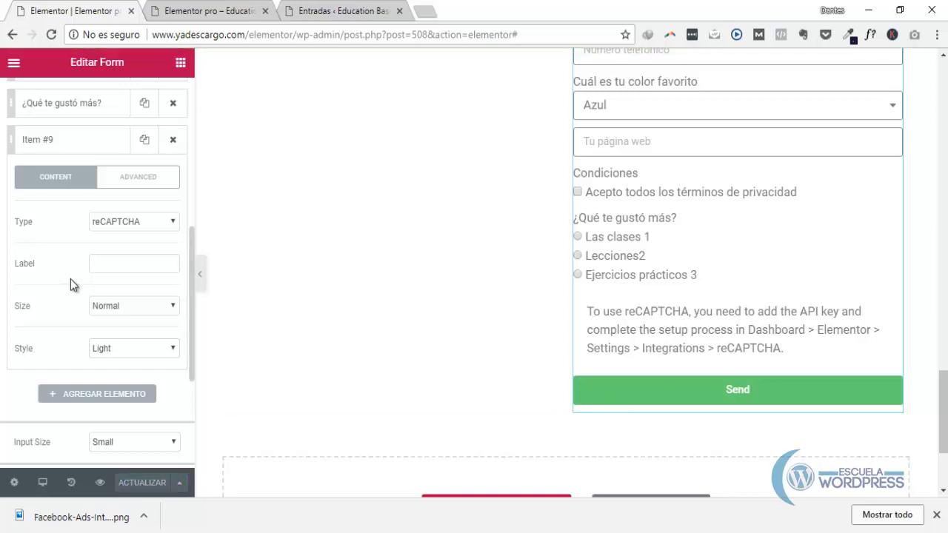
click(100, 483)
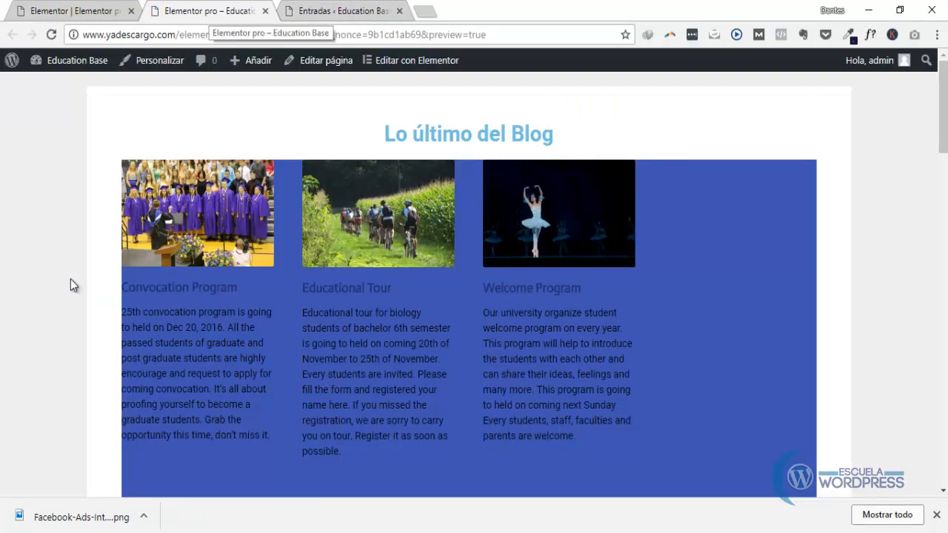
scroll(73, 286, down, 10)
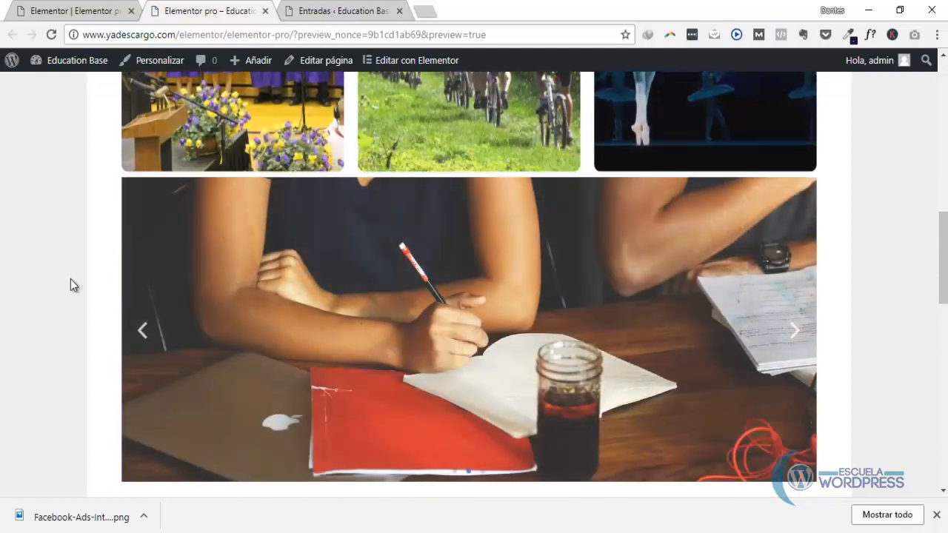
scroll(73, 285, down, 12)
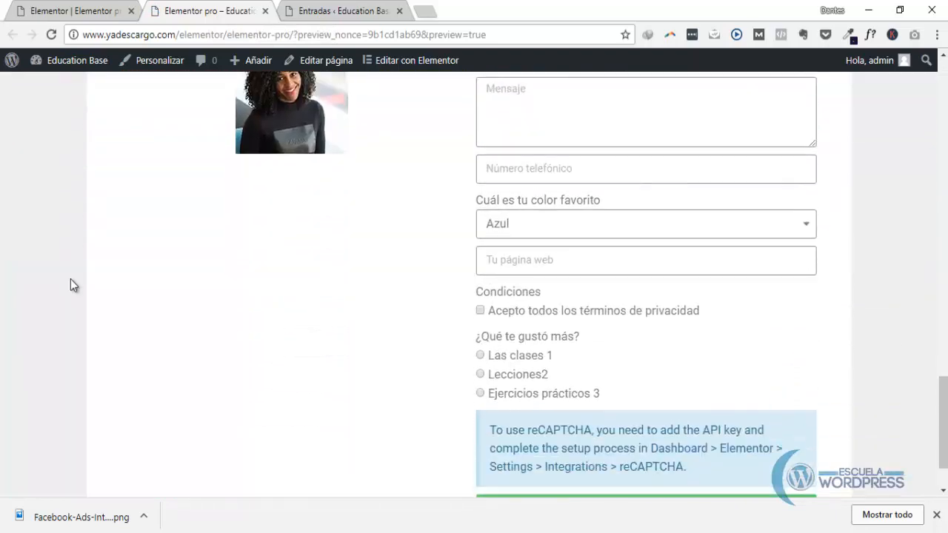
scroll(73, 285, down, 1)
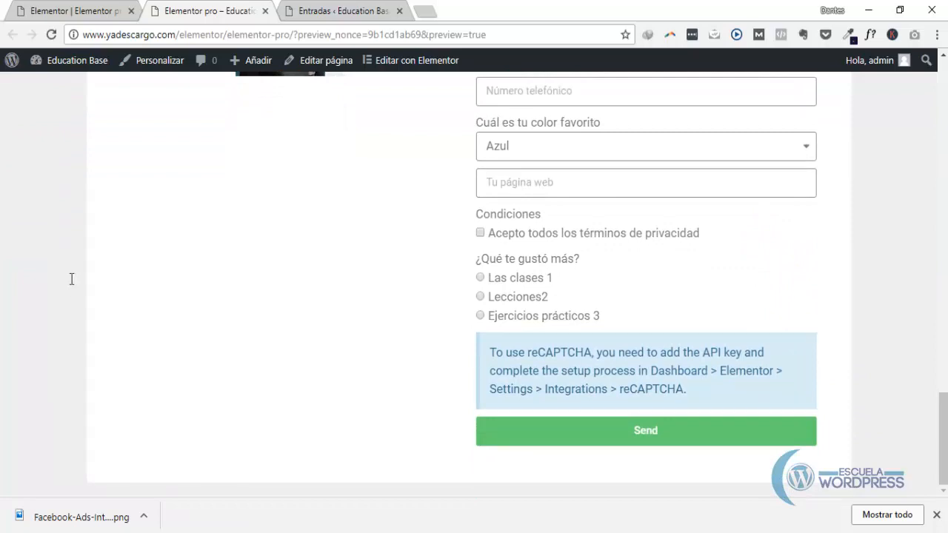
scroll(72, 282, up, 3)
scroll(72, 285, down, 3)
key(ctrl+shift+Tab)
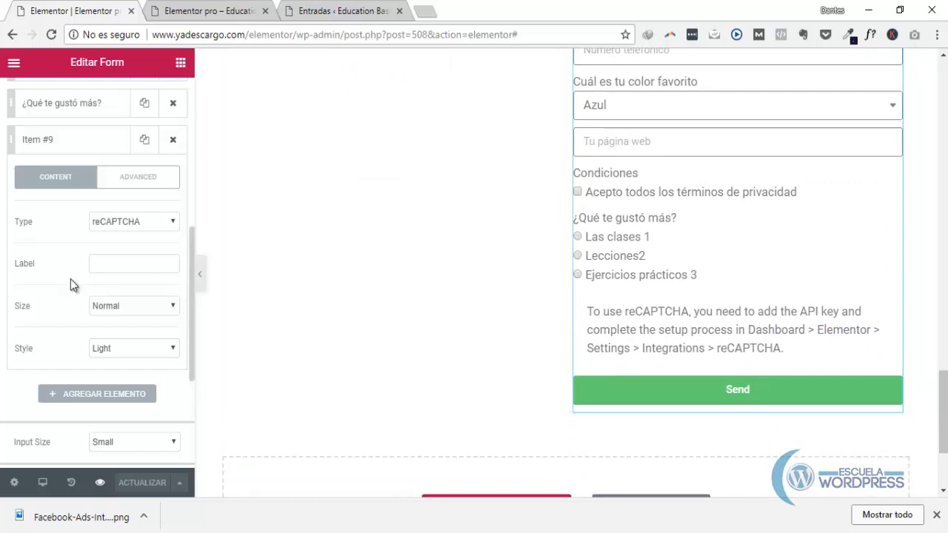
Step: Try the Honeypot type for the ninth form field
key(space)
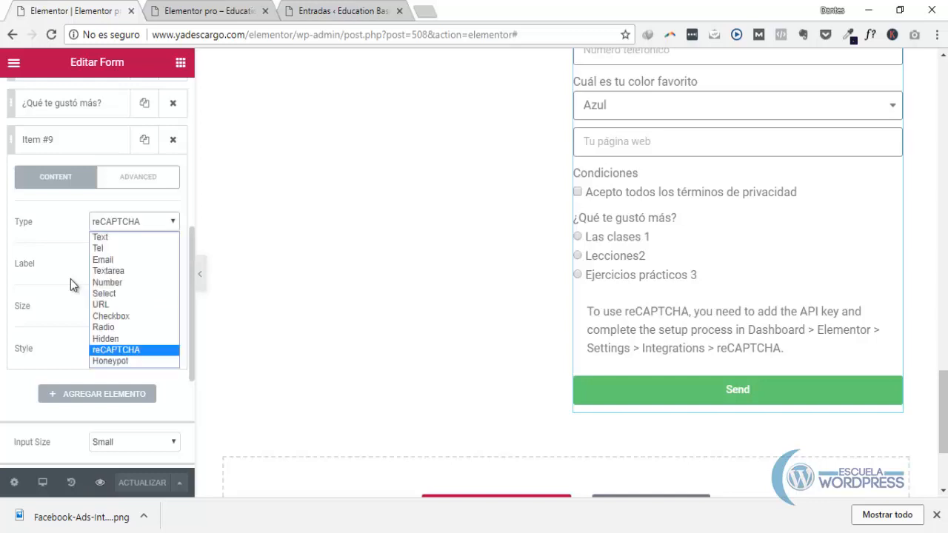
key(Up)
key(Up)
key(Down)
key(Down)
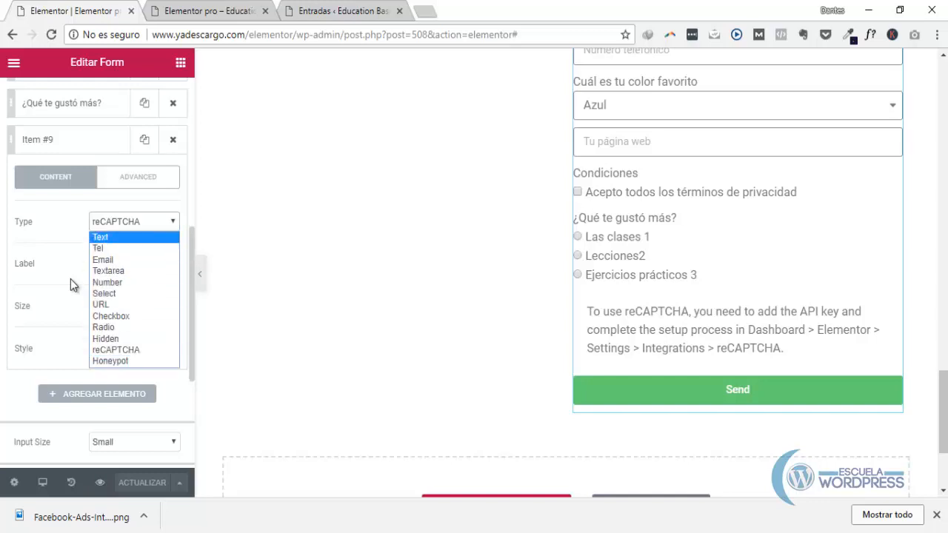
click(72, 286)
key(space)
key(Up)
key(Up)
key(Up)
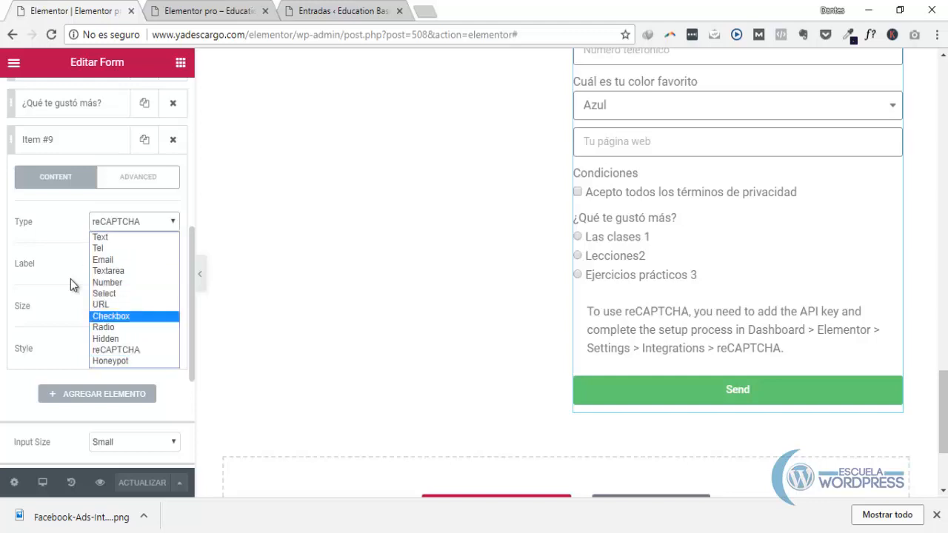
key(Down)
key(Down)
key(Down)
key(Down)
key(Return)
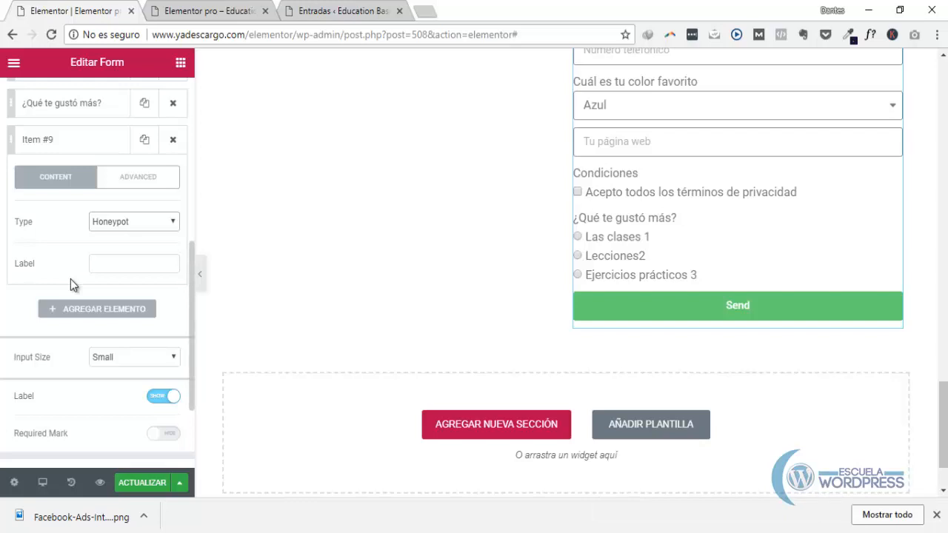
Step: Switch the ninth field's type to reCAPTCHA, to Honeypot and back to reCAPTCHA to compare them
scroll(72, 285, up, 1)
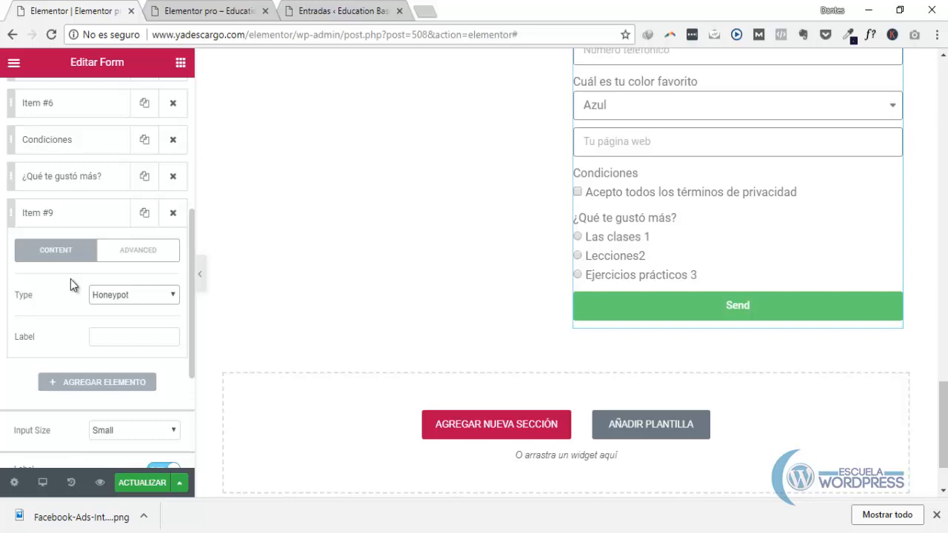
click(134, 295)
click(118, 424)
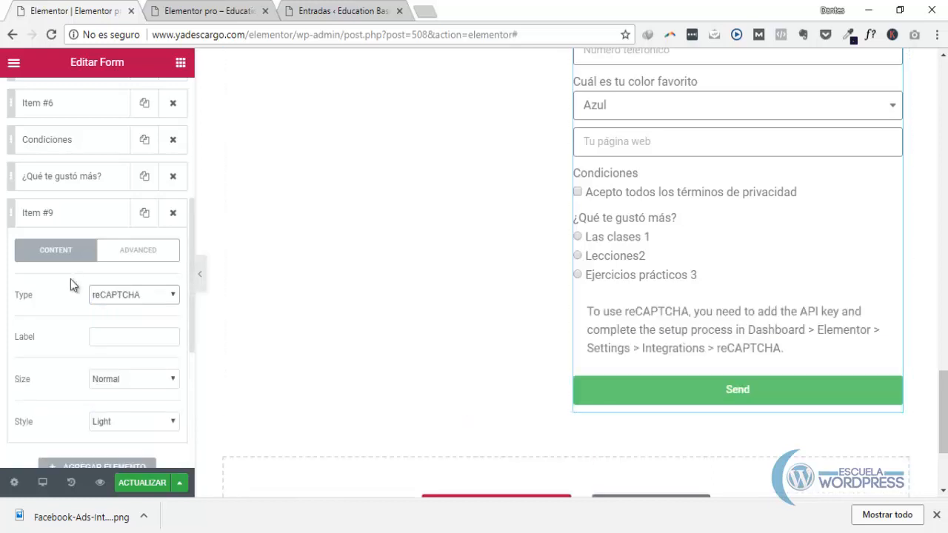
click(134, 295)
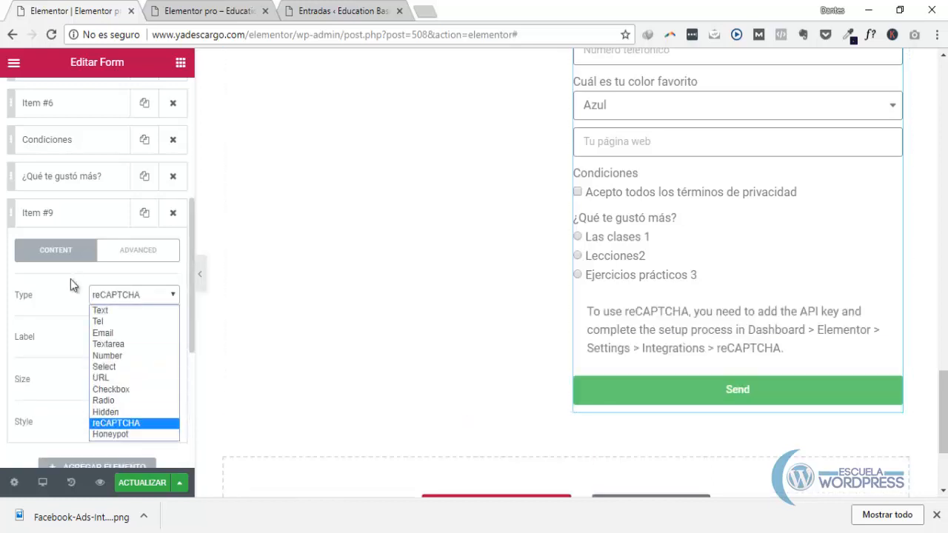
key(Return)
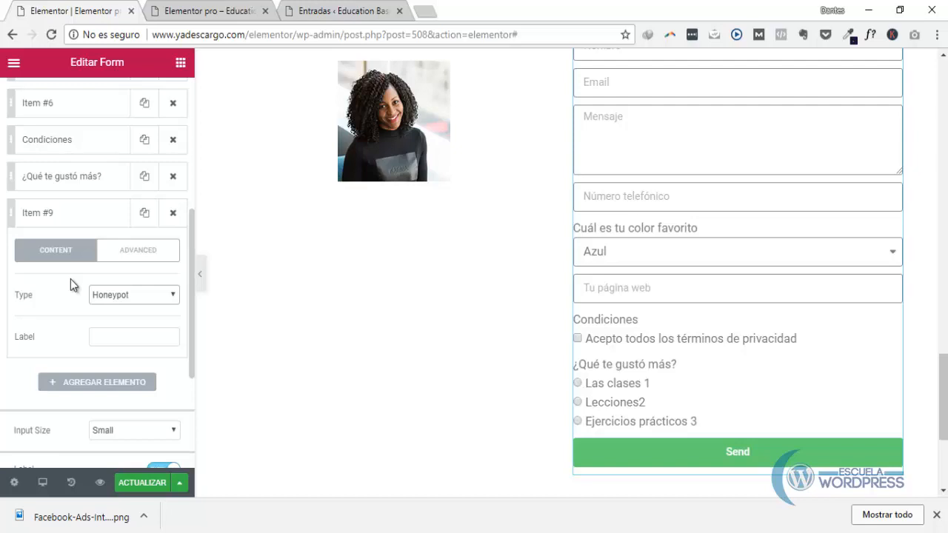
click(133, 295)
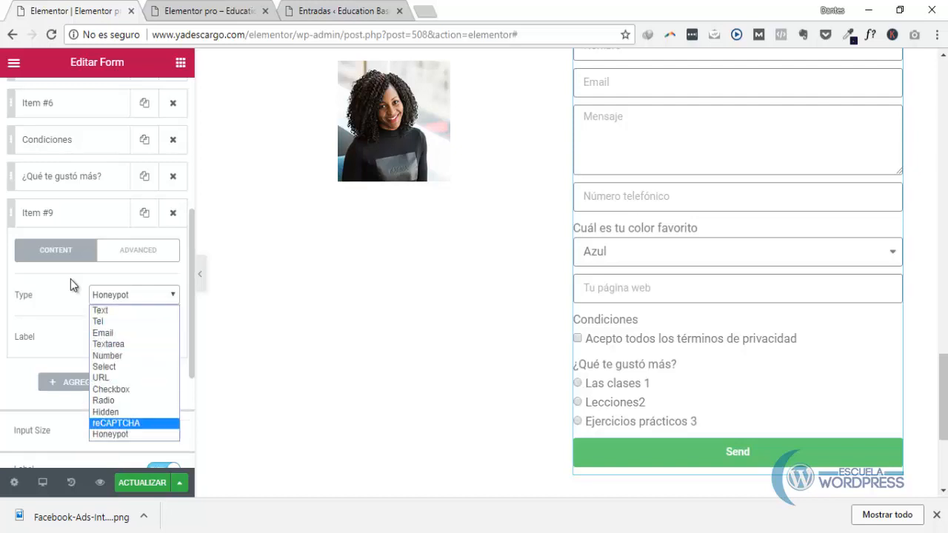
key(Return)
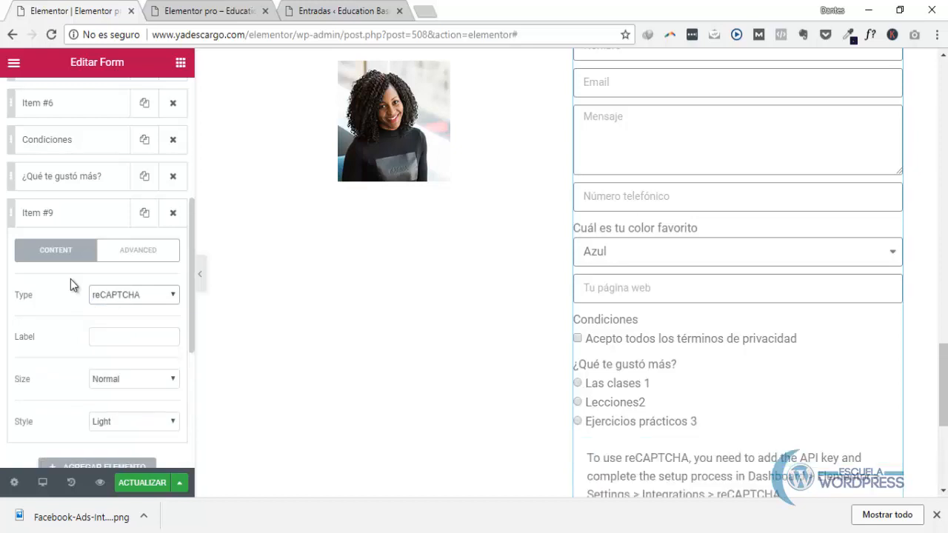
Step: Look over the form and set the ninth field's type to Honeypot, leaving its label empty
scroll(738, 296, down, 2)
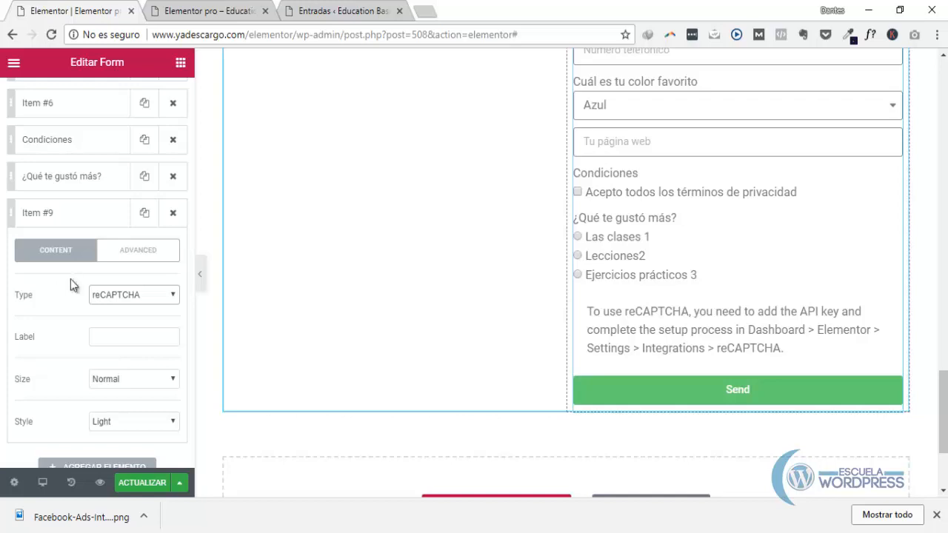
scroll(738, 296, up, 3)
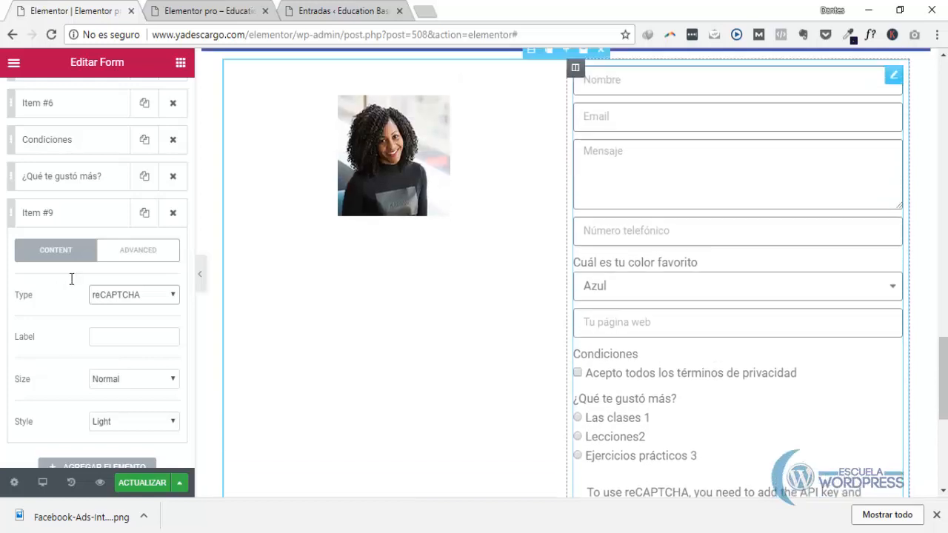
scroll(738, 296, down, 3)
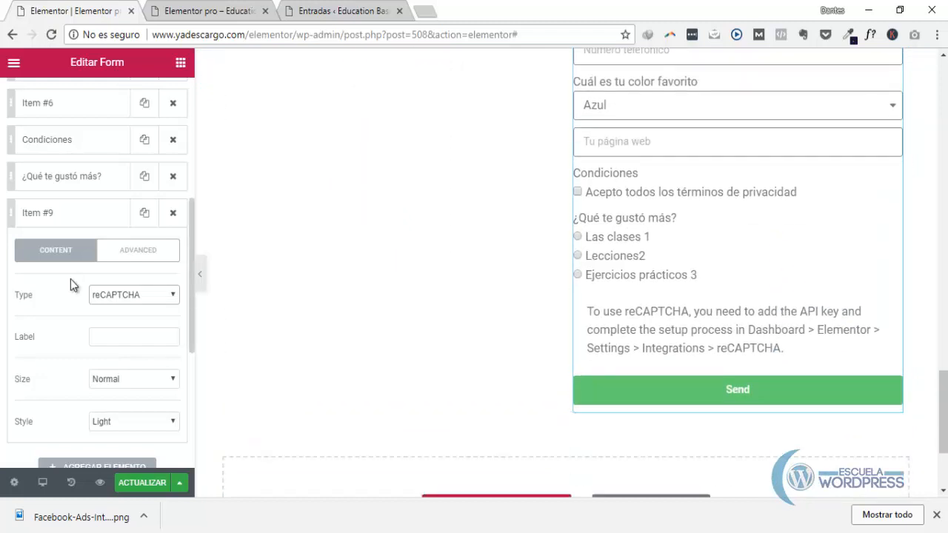
click(133, 295)
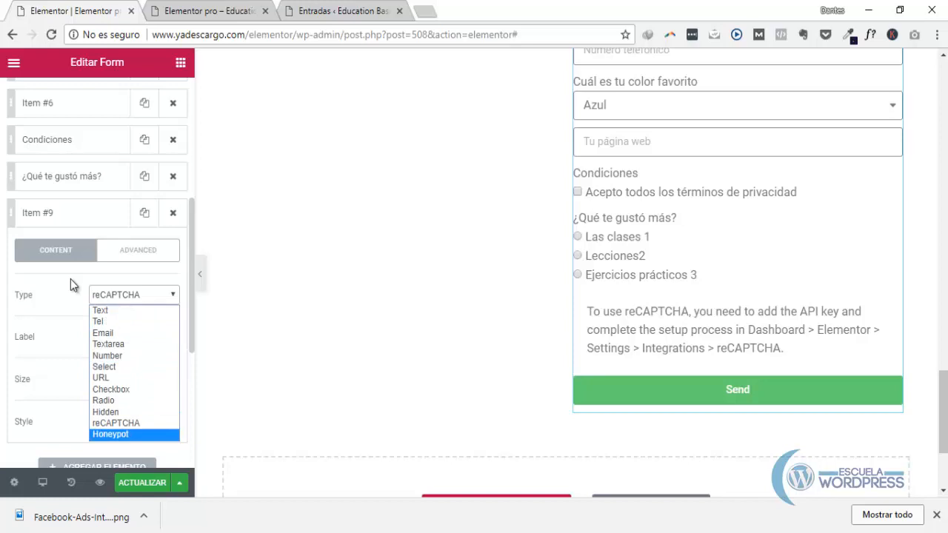
click(134, 434)
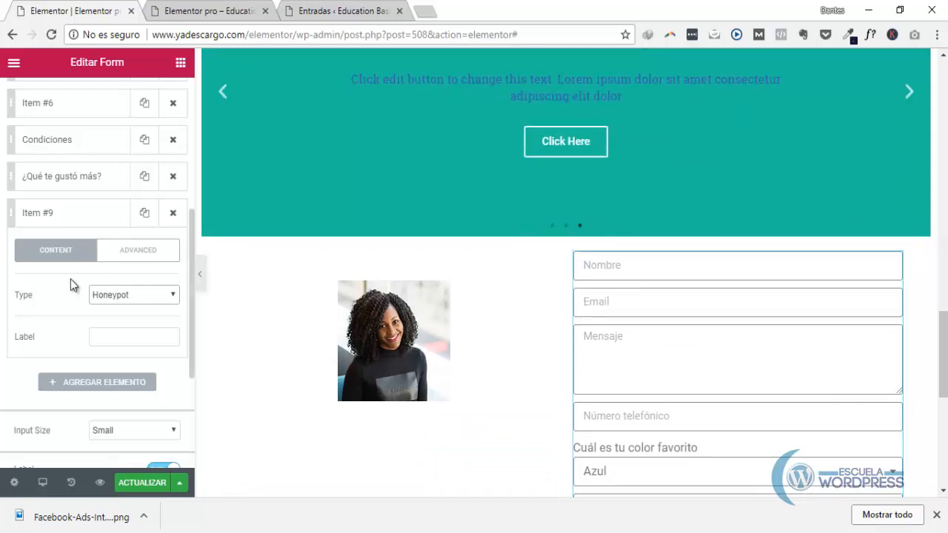
scroll(72, 285, down, 1)
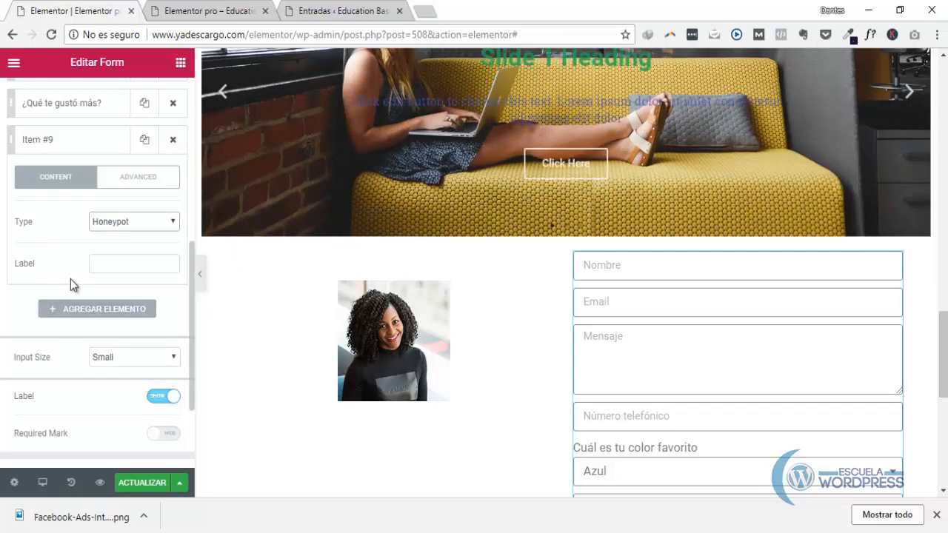
scroll(72, 285, up, 2)
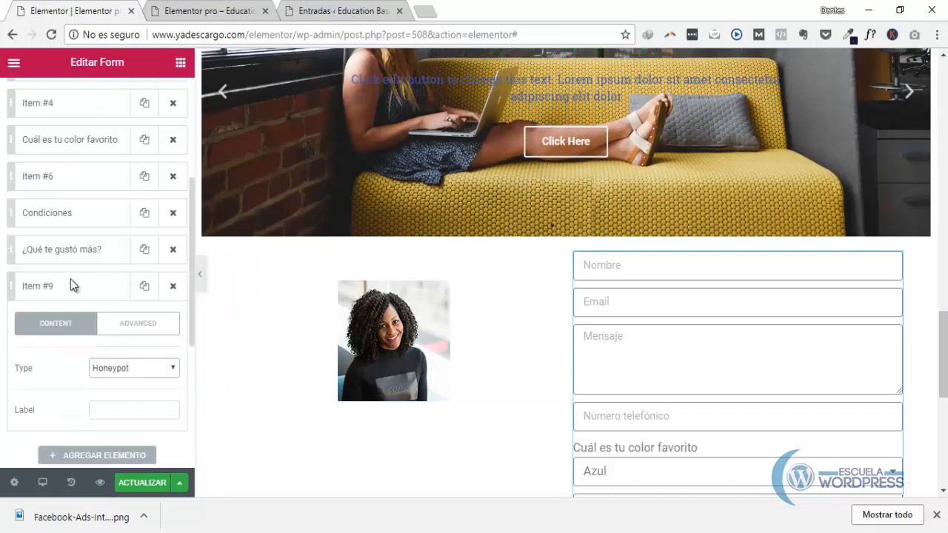